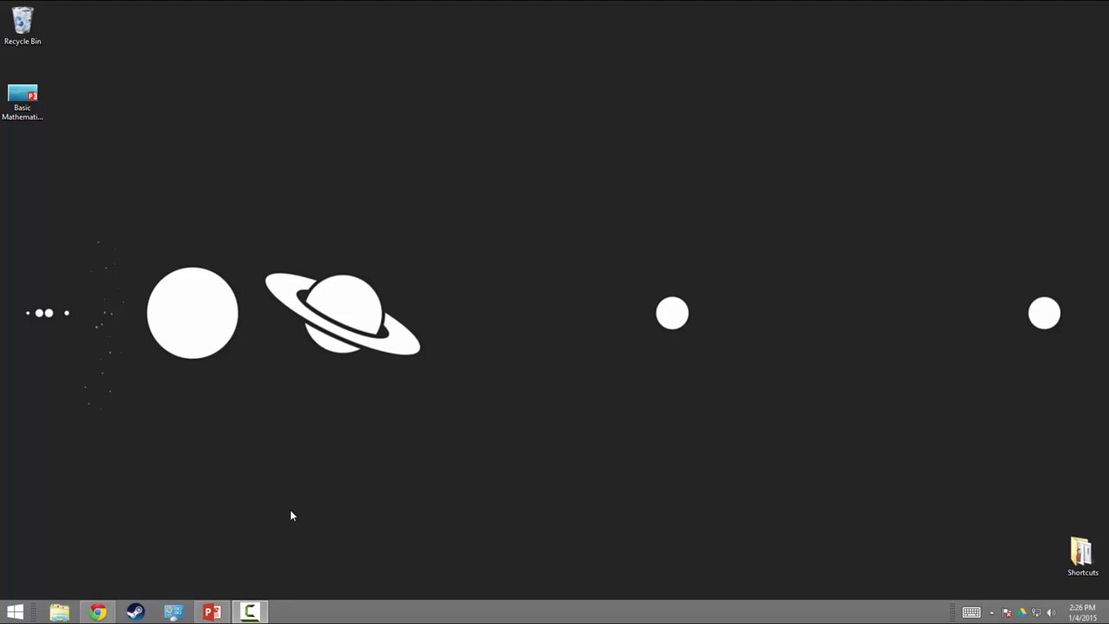
Switch to PowerPoint and record the Basic Mathematical Operations slide show with narration and timings
left_click(209, 613)
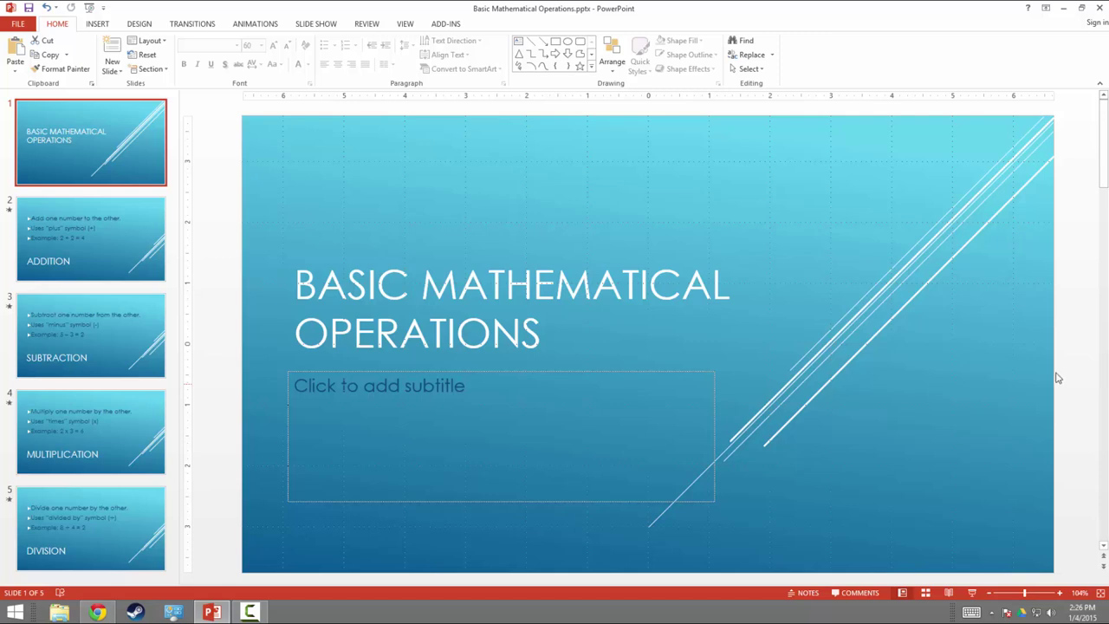
left_click(312, 24)
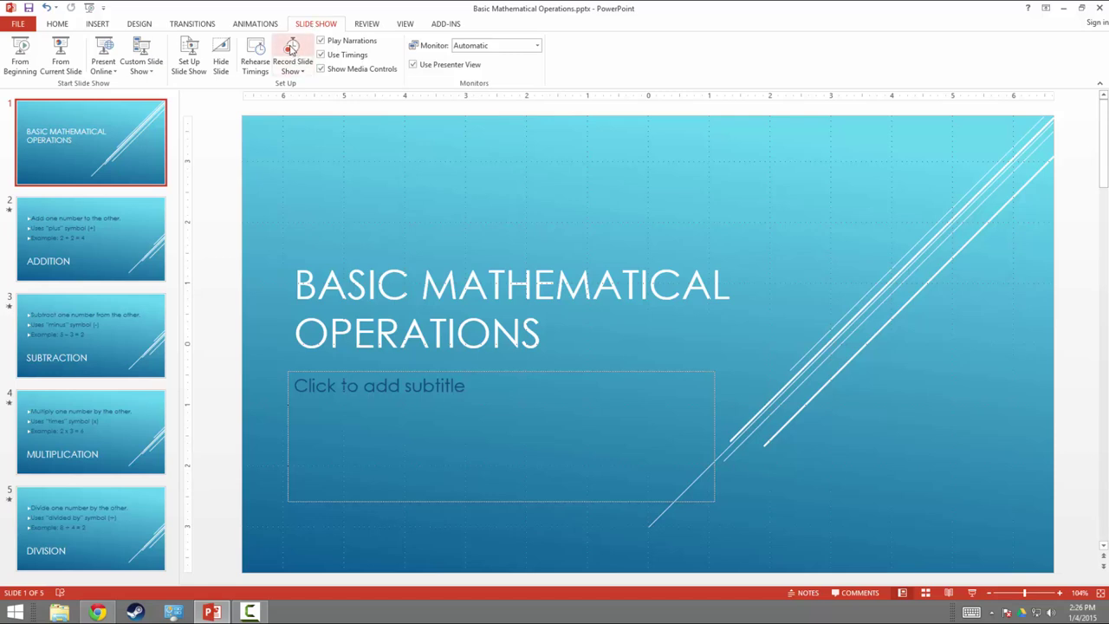
left_click(291, 50)
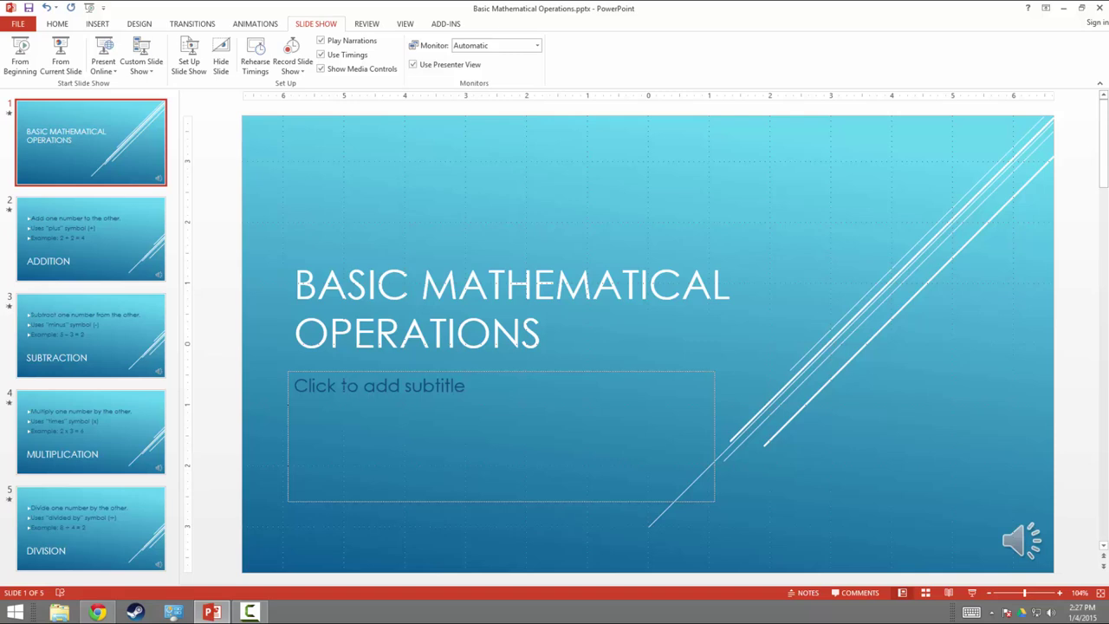
Check the title, Addition and Subtraction slides for their recorded audio, and return to the title slide
mouse_move(1035, 547)
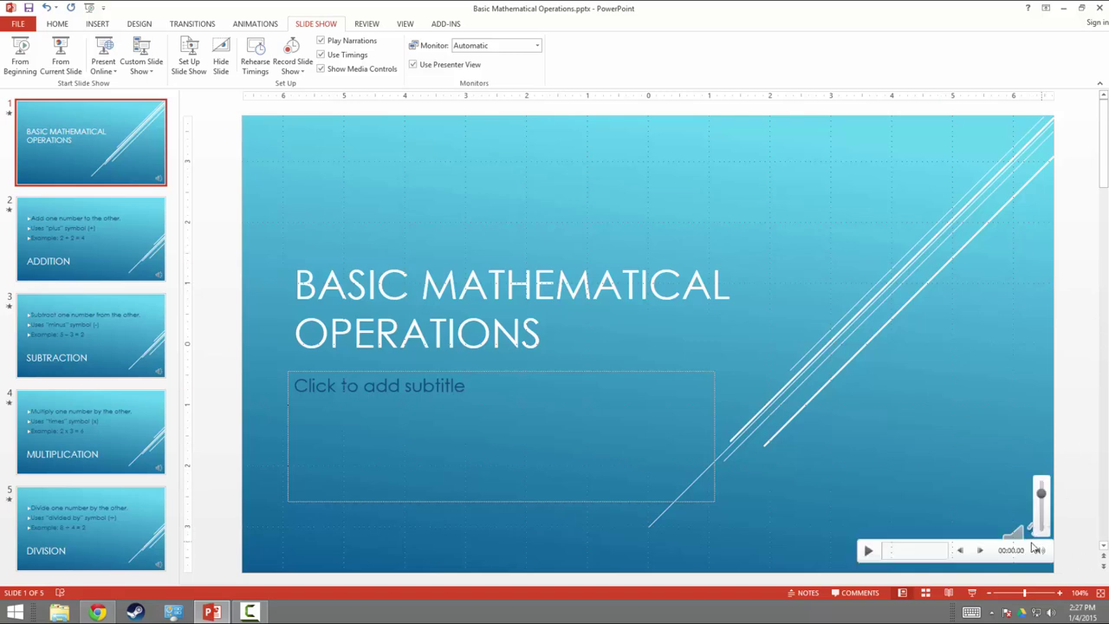
key("Page_Down")
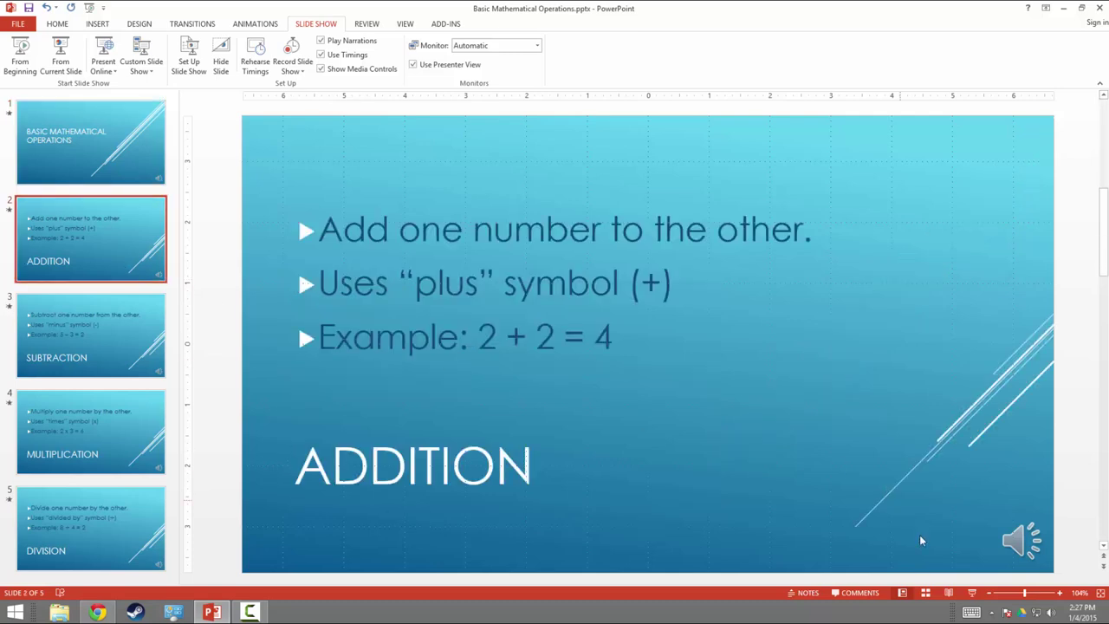
left_click(156, 351)
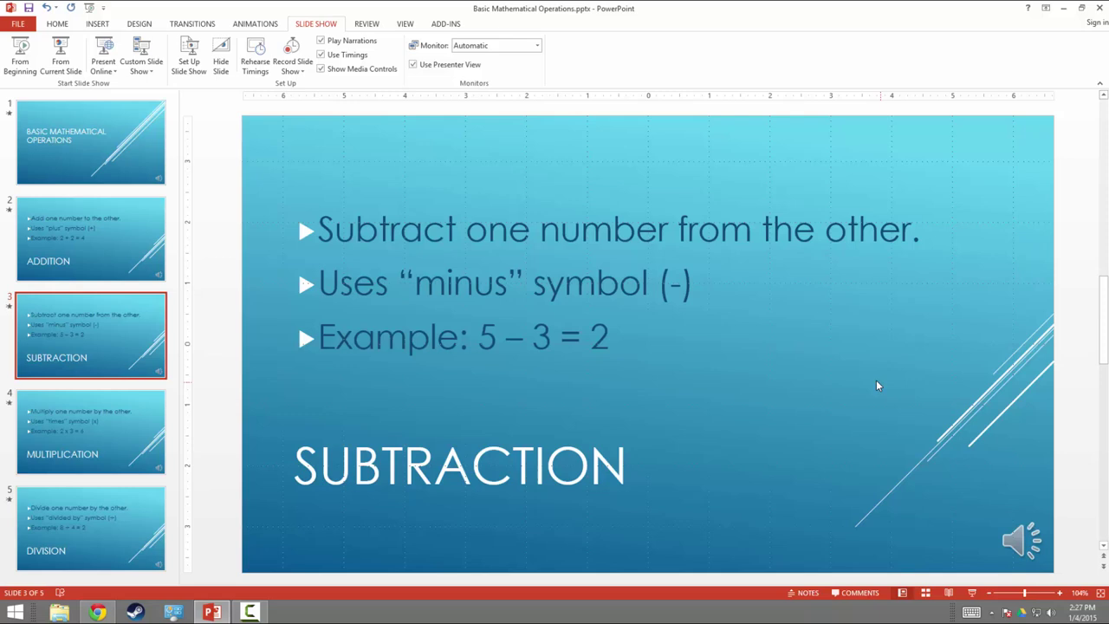
left_click(84, 114)
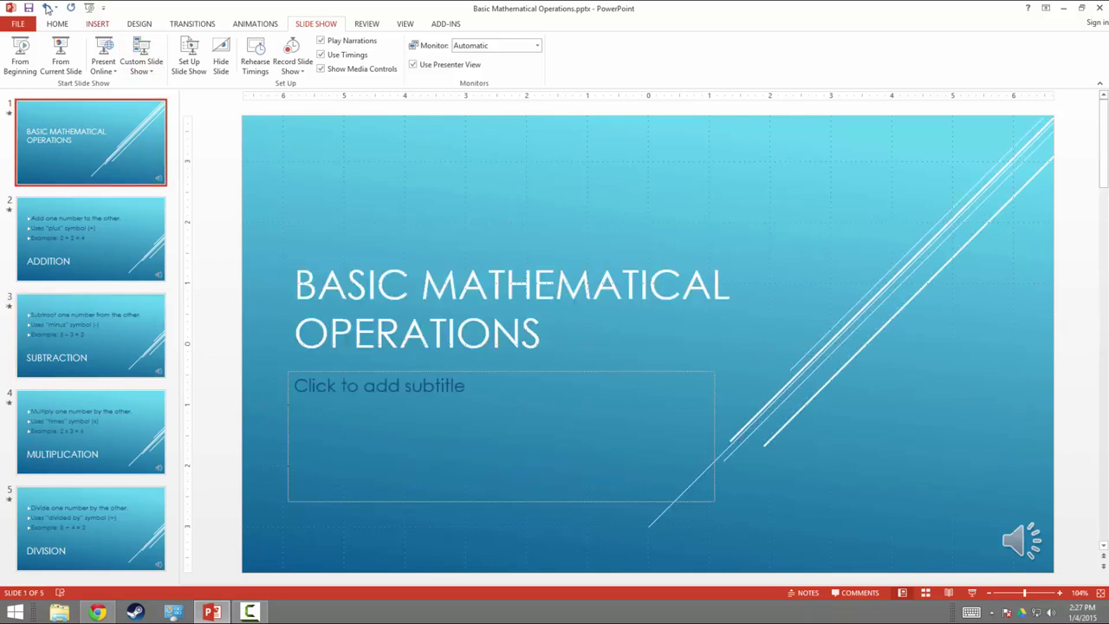
Set up a video export of the presentation at Computer & HD Displays quality (Large, 1280 x 720)
left_click(19, 23)
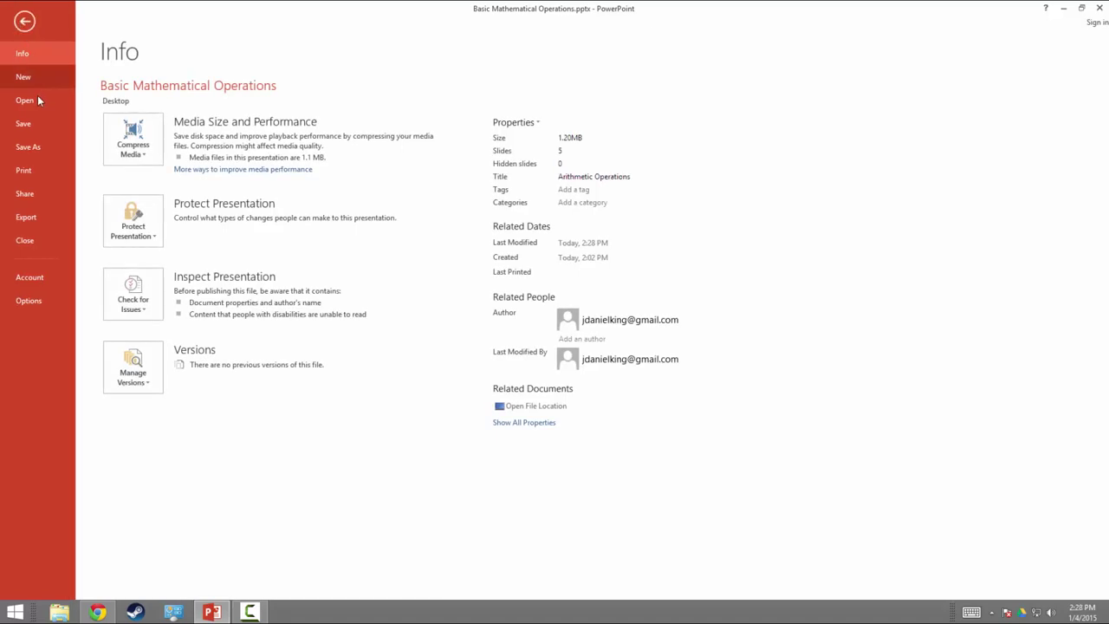
left_click(26, 194)
left_click(33, 217)
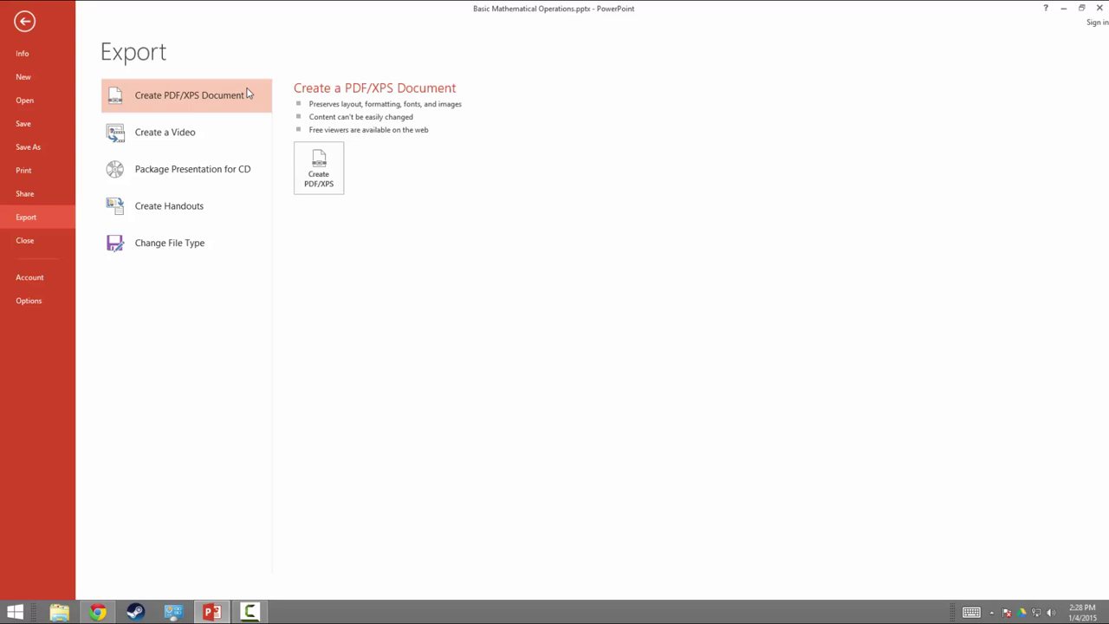
left_click(199, 142)
left_click(598, 183)
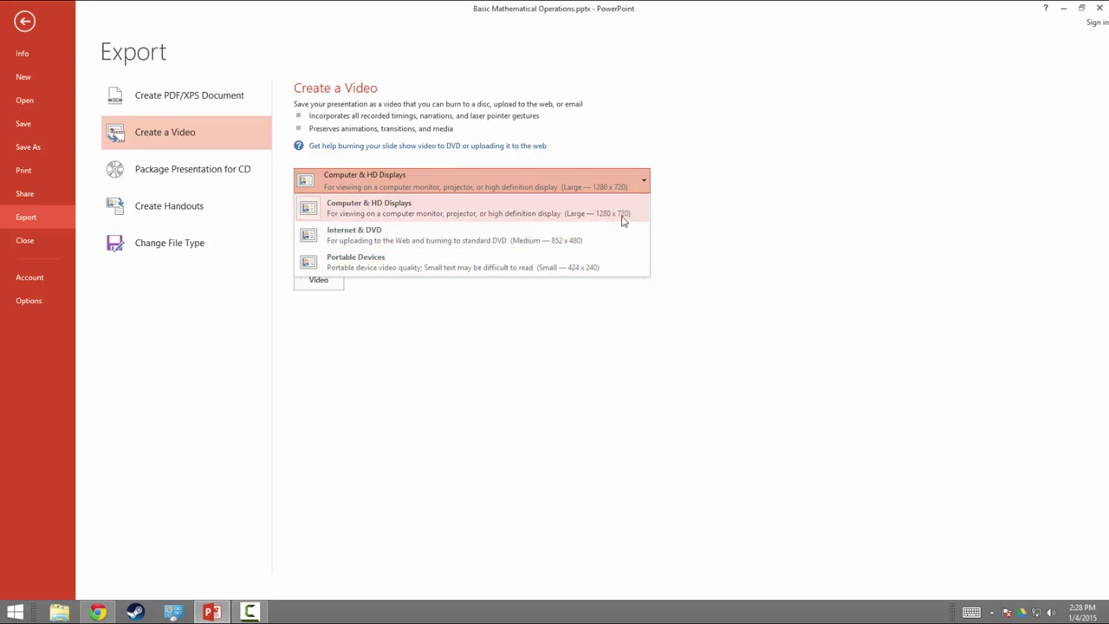
left_click(486, 212)
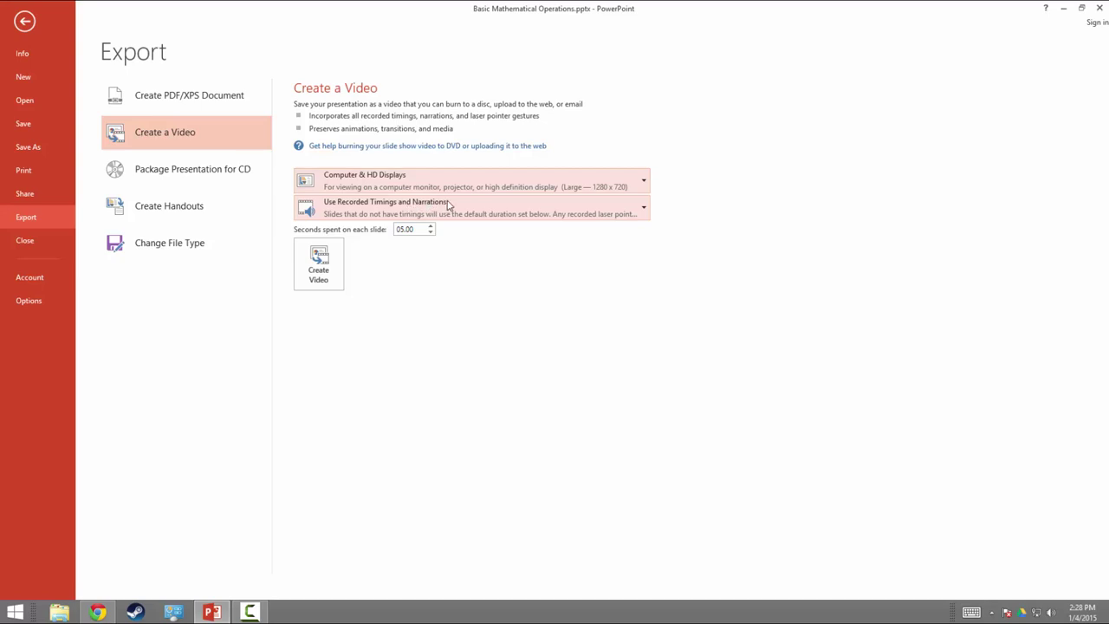
Create the video and save it to the desktop as Basic Mathematical Operations.mp4
left_click(326, 274)
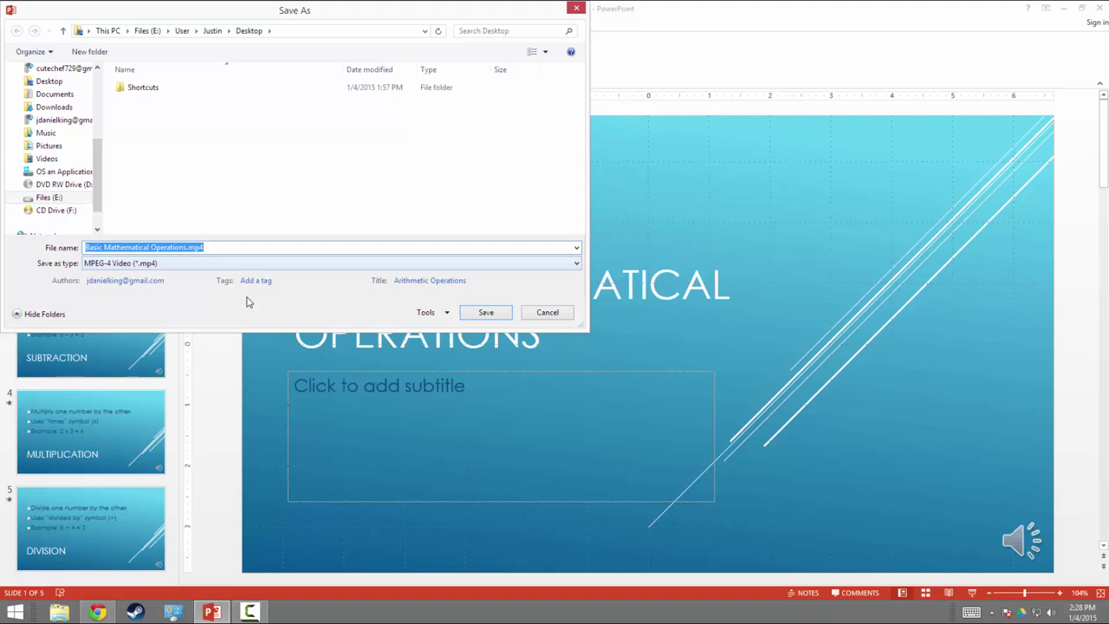
scroll(98, 148, "up", 5)
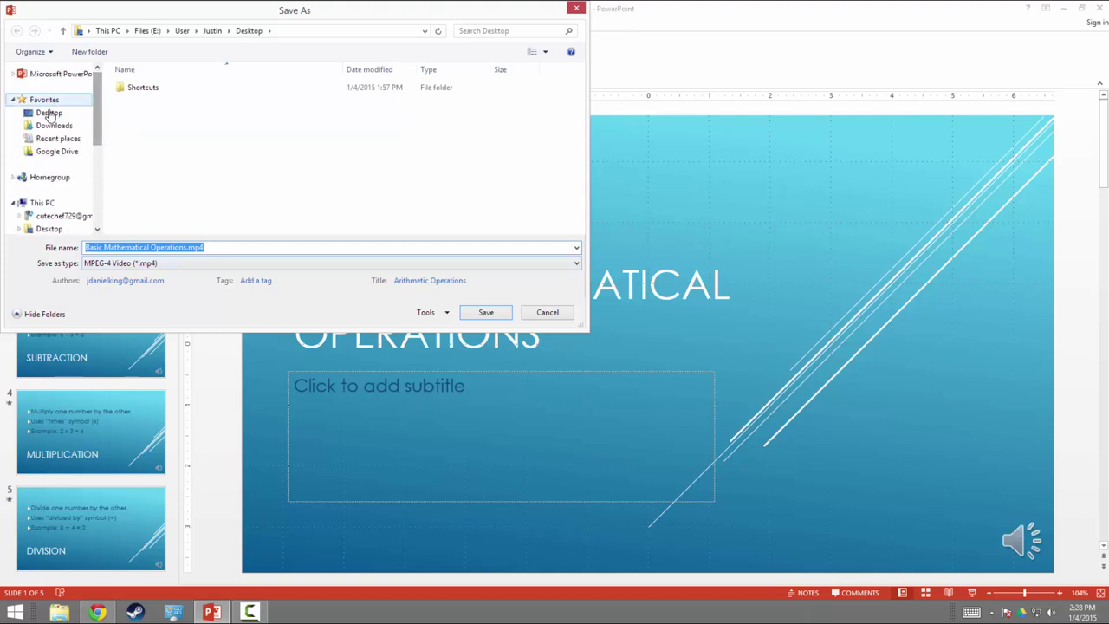
left_click(48, 113)
left_click(216, 247)
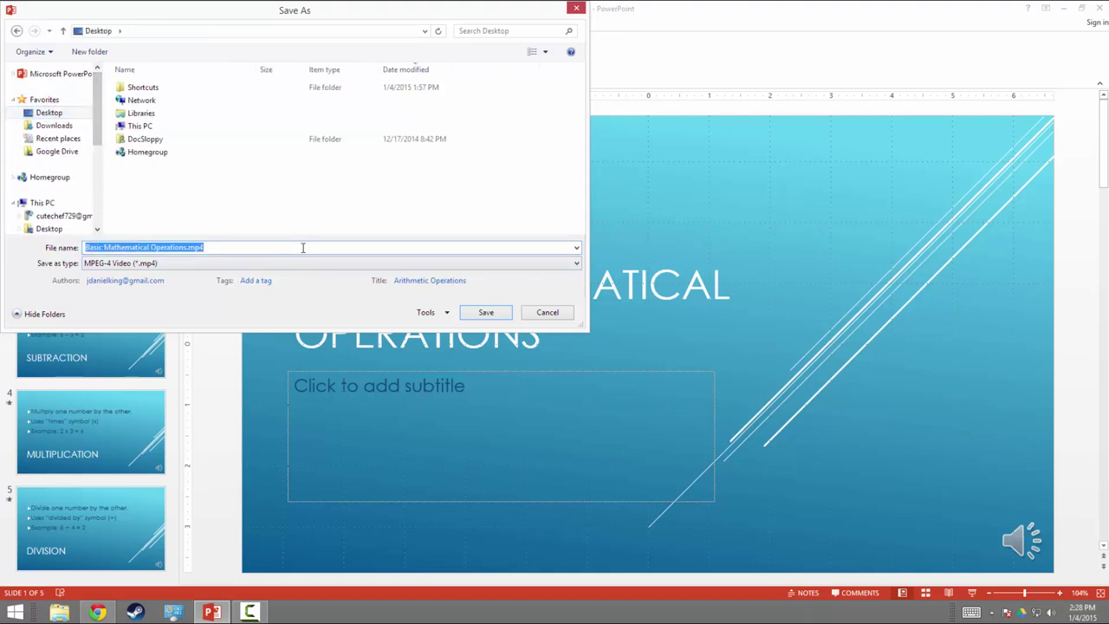
left_click(500, 312)
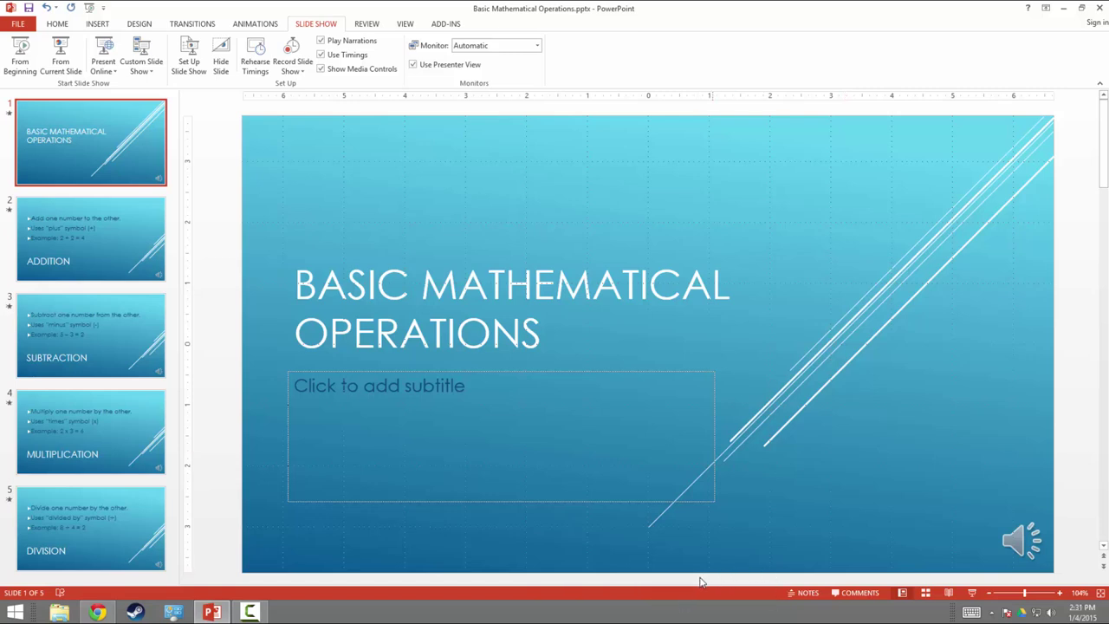
Minimize PowerPoint, play the exported MP4 from the desktop to check it, and close the media player
left_click(1063, 8)
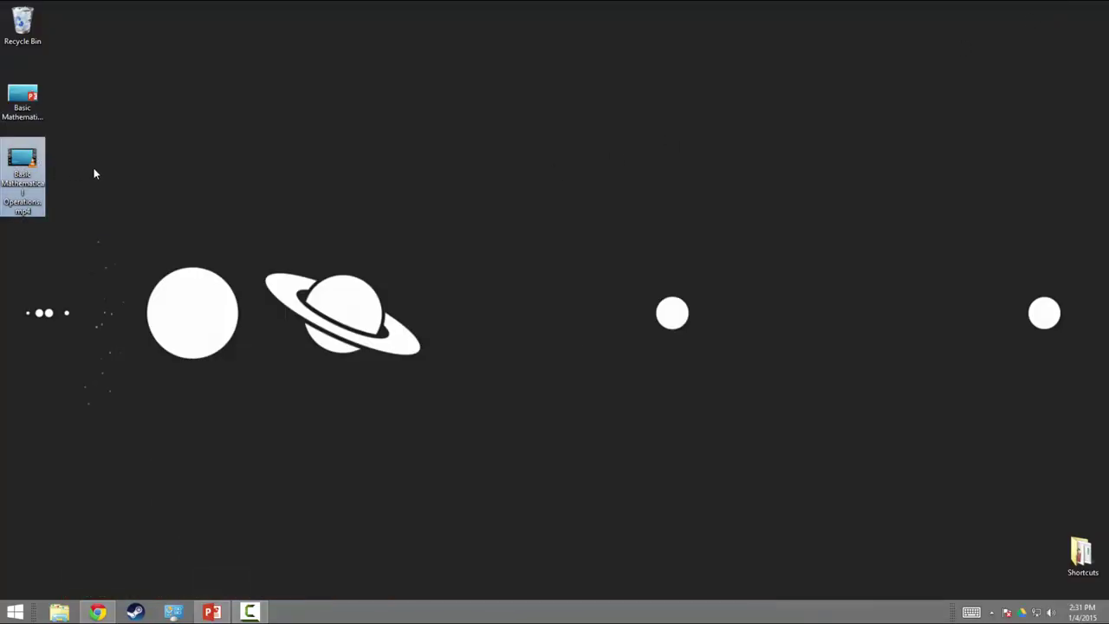
double_click(32, 163)
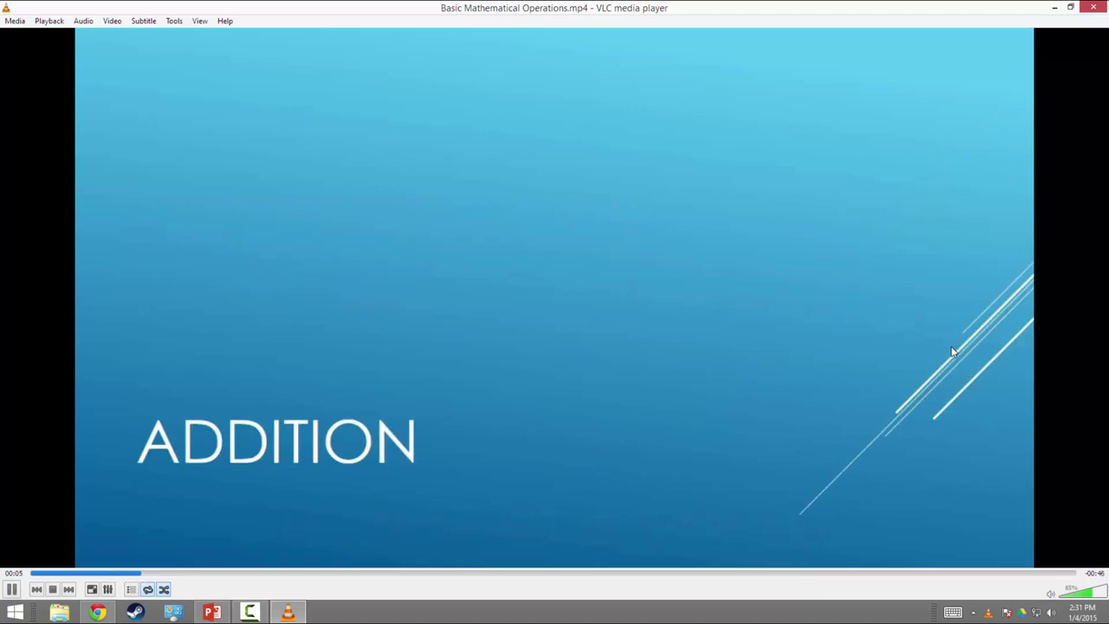
left_click(12, 589)
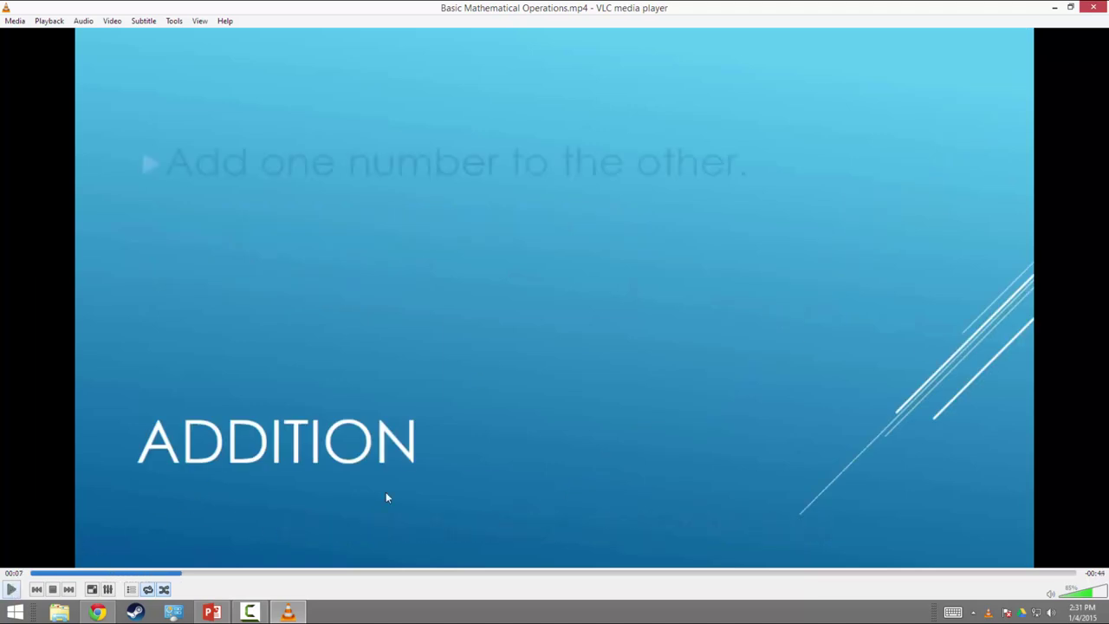
left_click(1093, 7)
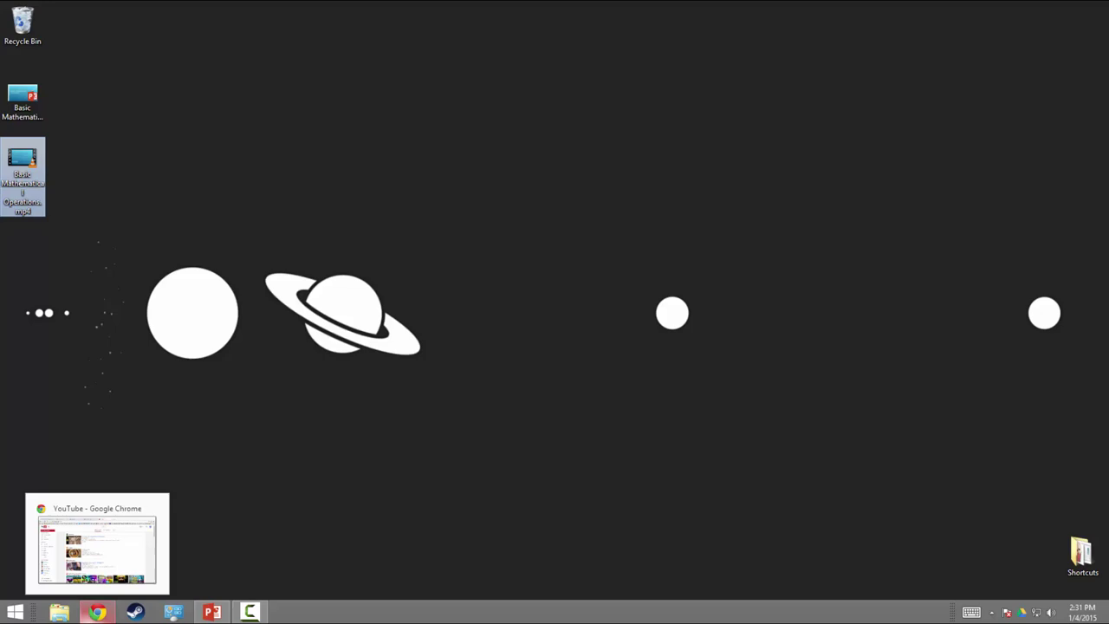
Switch to the eBoard page in Chrome and make the browser window taller
left_click(97, 613)
left_click(253, 34)
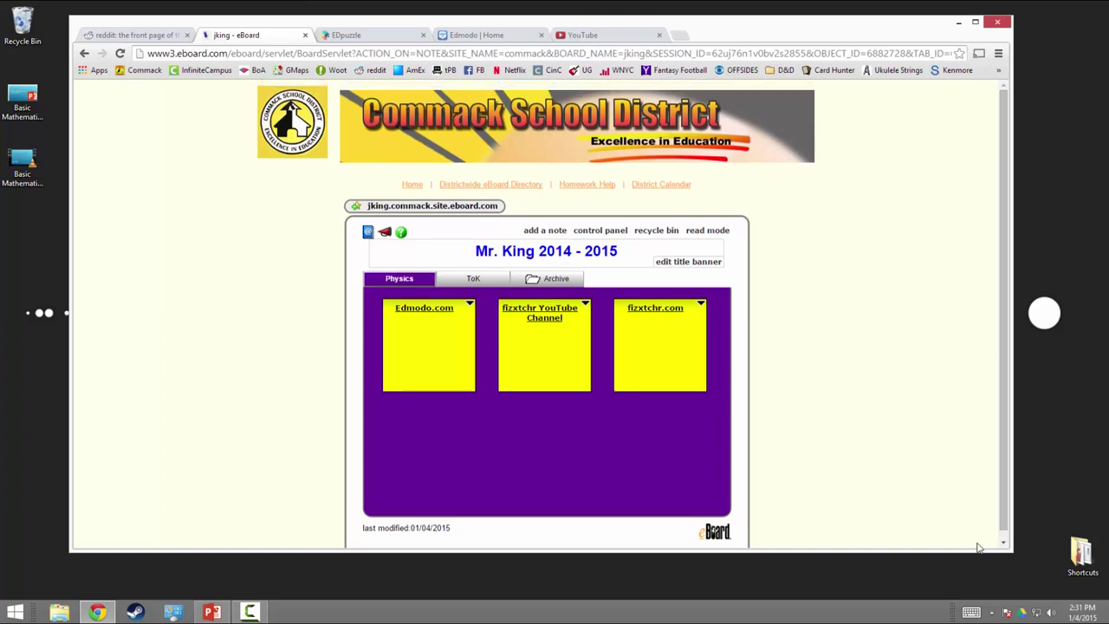
left_click_drag(975, 554, 974, 586)
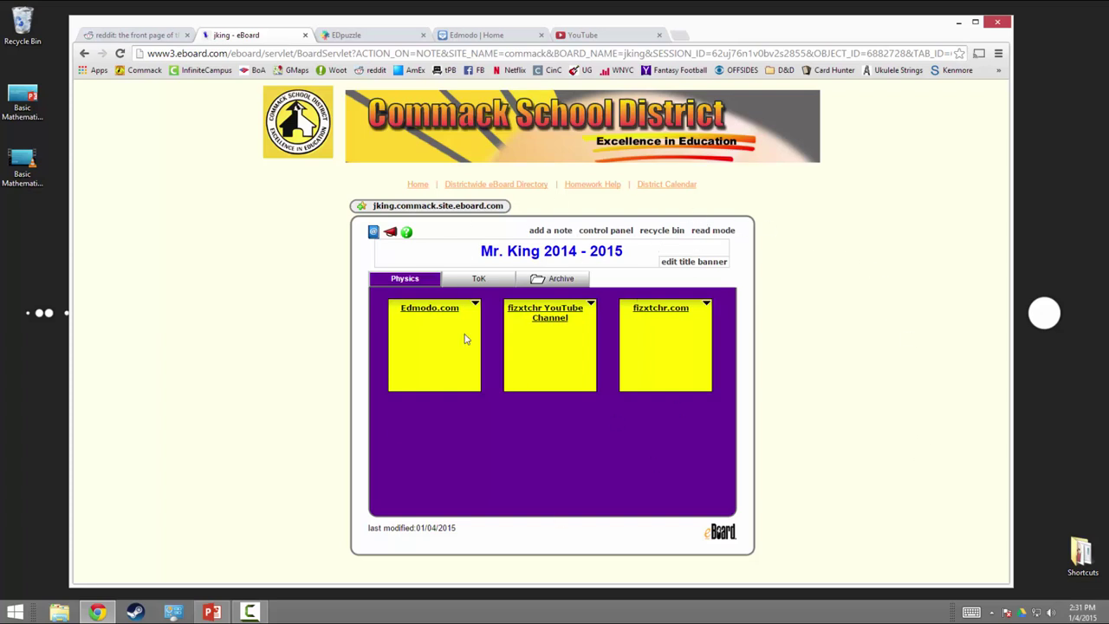
Start a new note on the Physics board and title it "Math Operations"
left_click(550, 230)
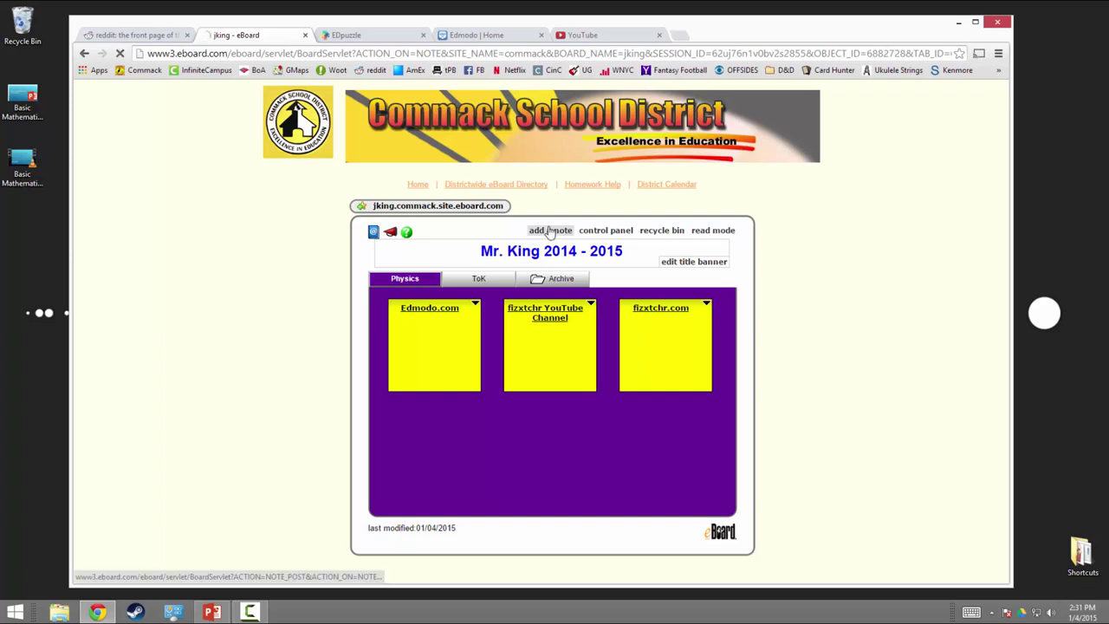
scroll(747, 391, "down", 1)
left_click(609, 322)
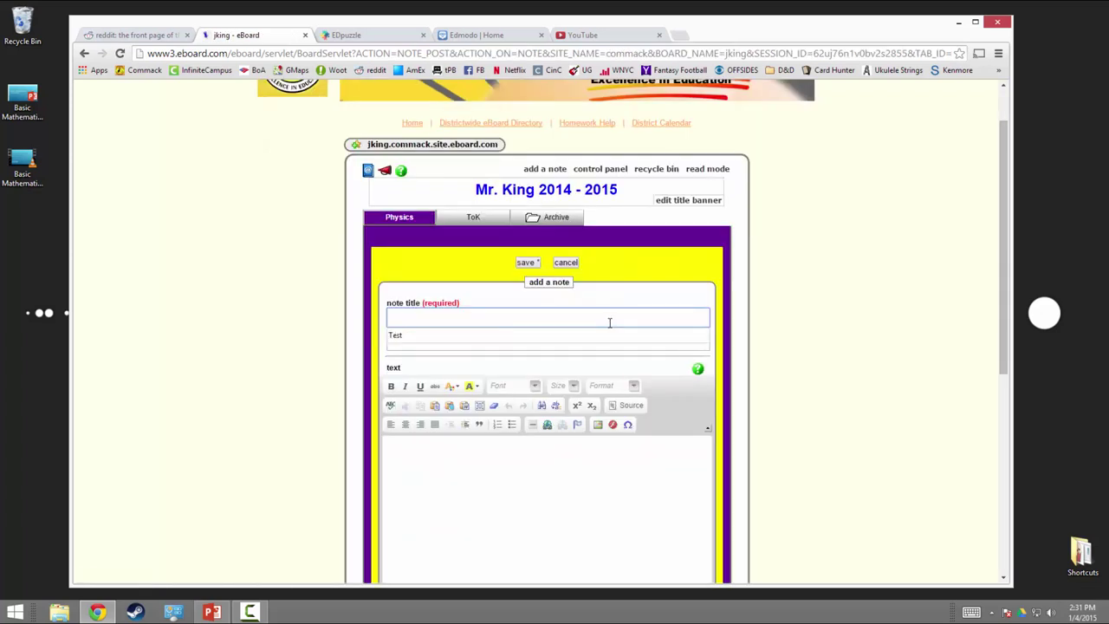
type("Math Oper")
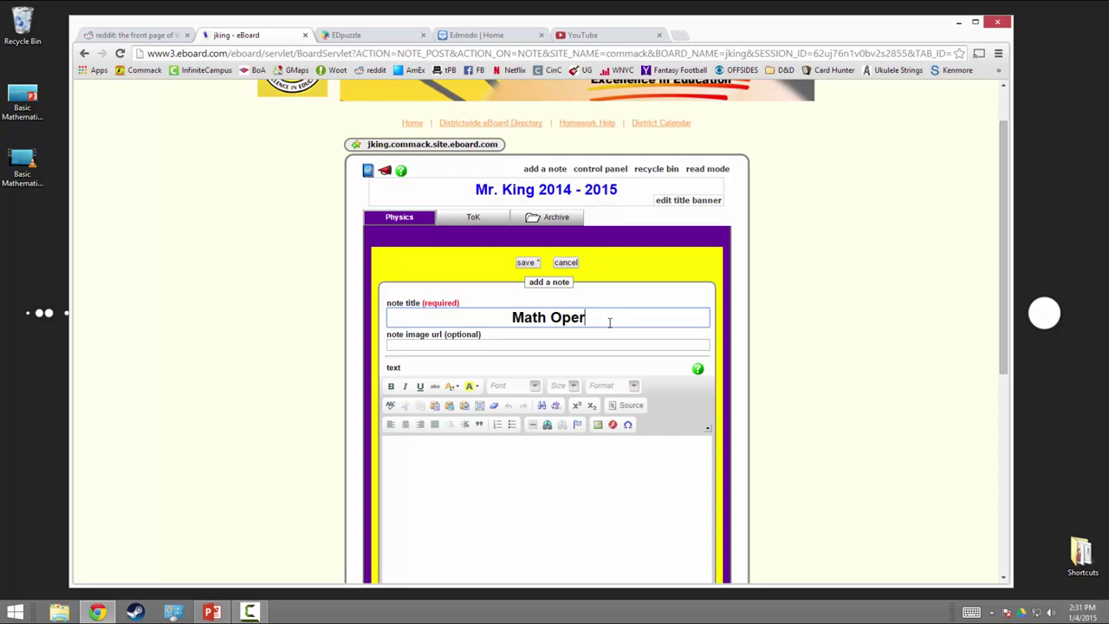
type("ations")
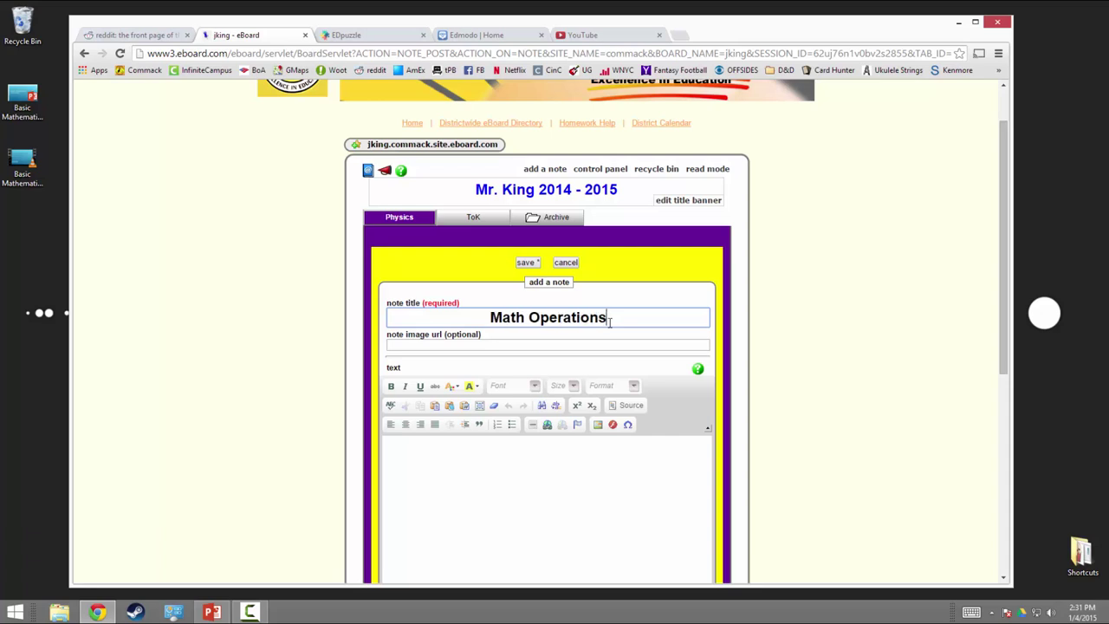
left_click(732, 322)
scroll(732, 323, "down", 3)
left_click(520, 339)
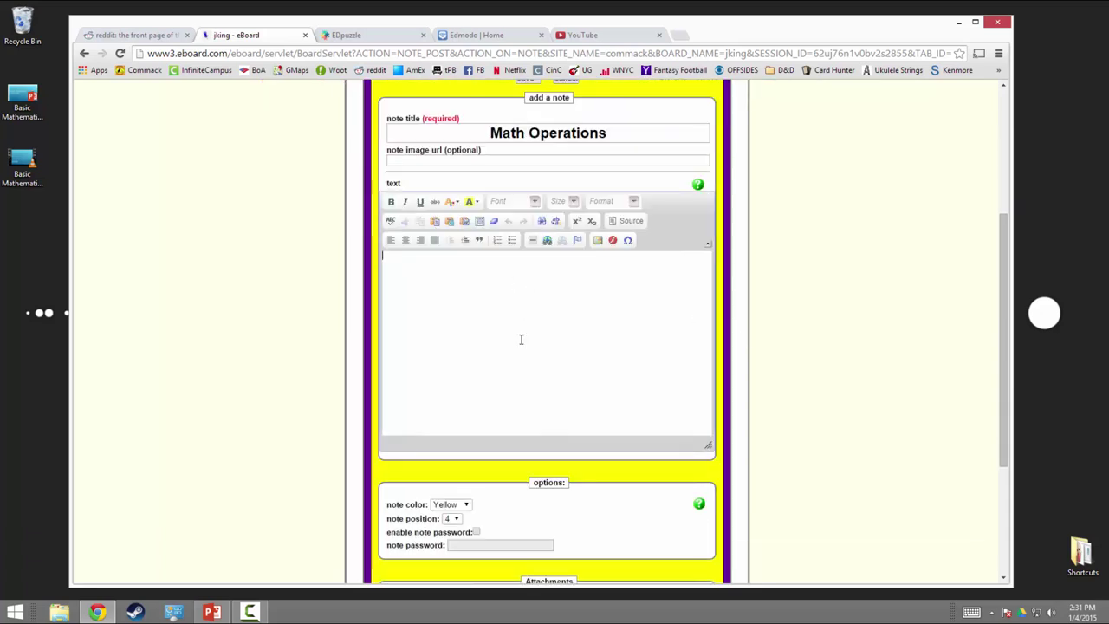
Attach Basic Mathematical Operations.mp4 from the desktop to the note and save the note
scroll(864, 393, "down", 3)
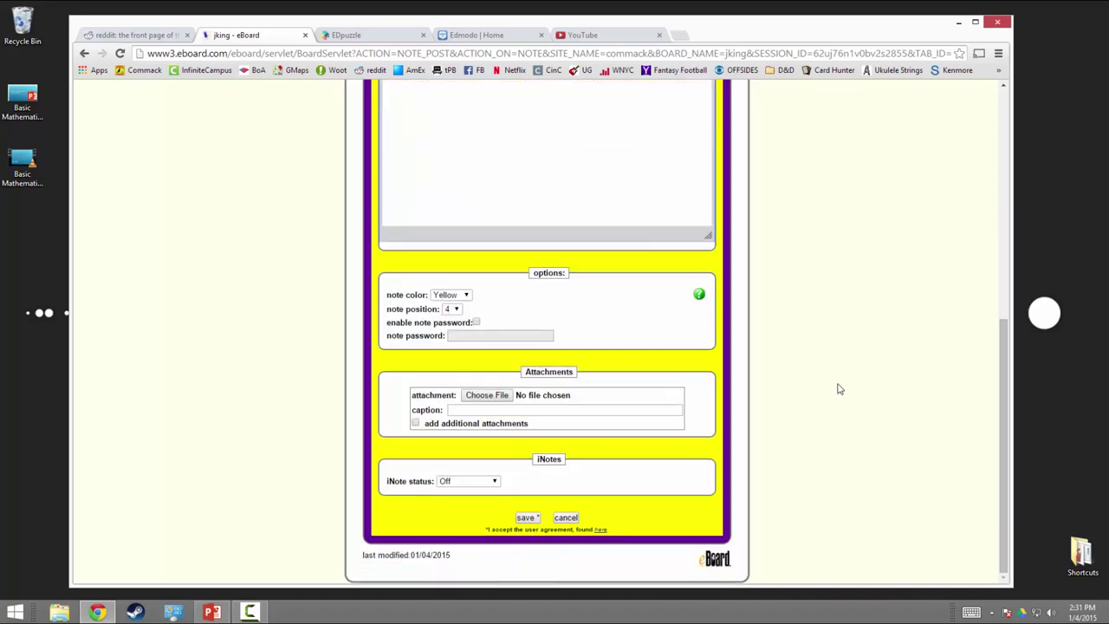
left_click(498, 396)
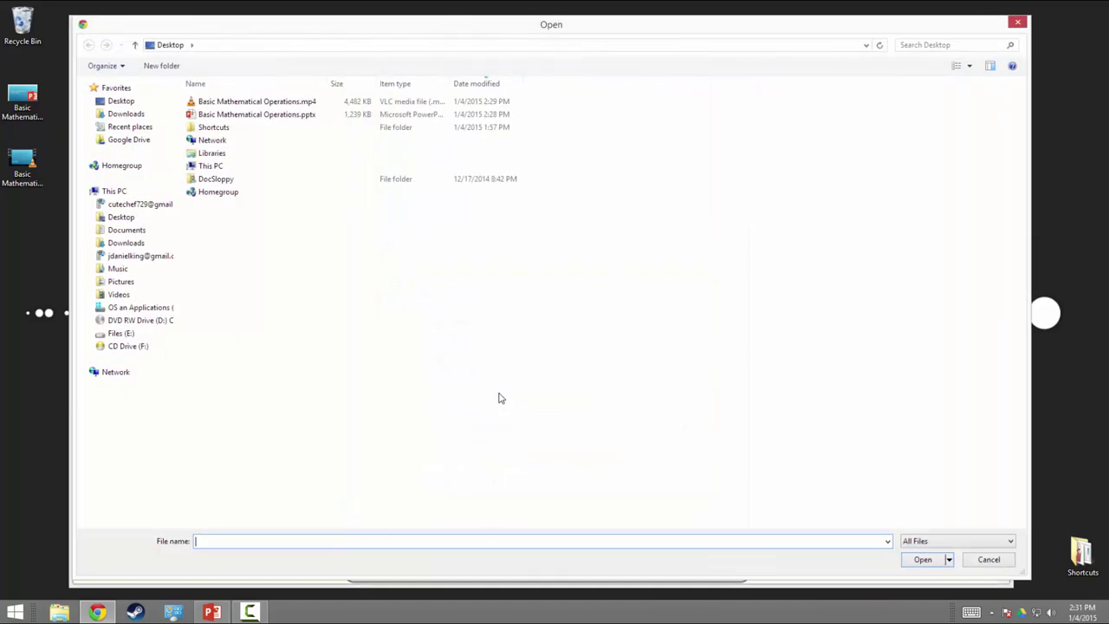
left_click(236, 107)
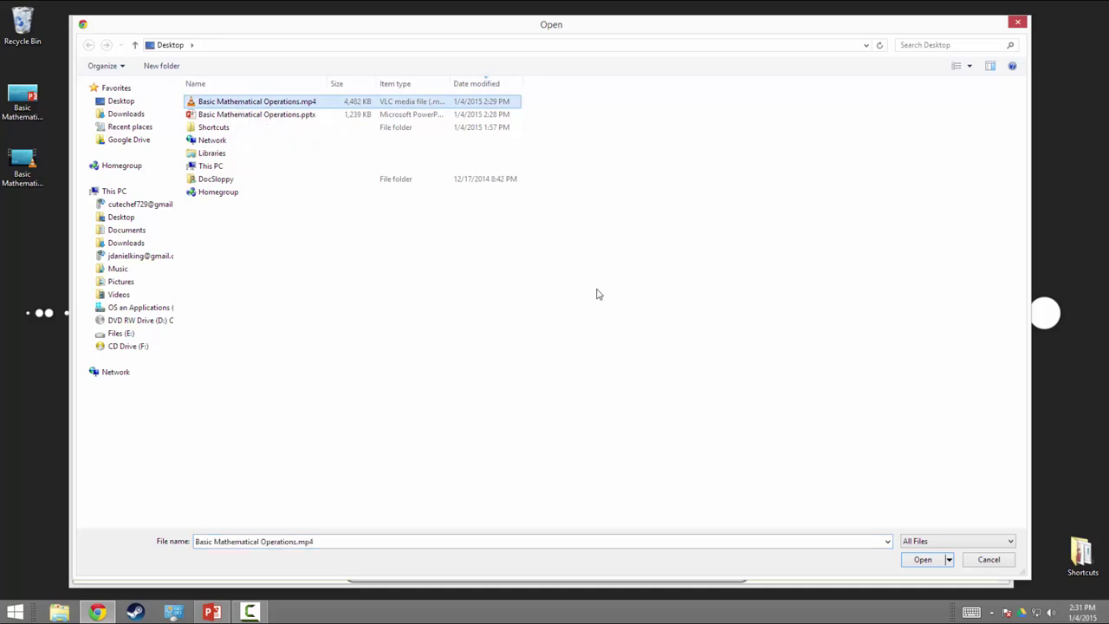
left_click(923, 560)
scroll(867, 457, "up", 4)
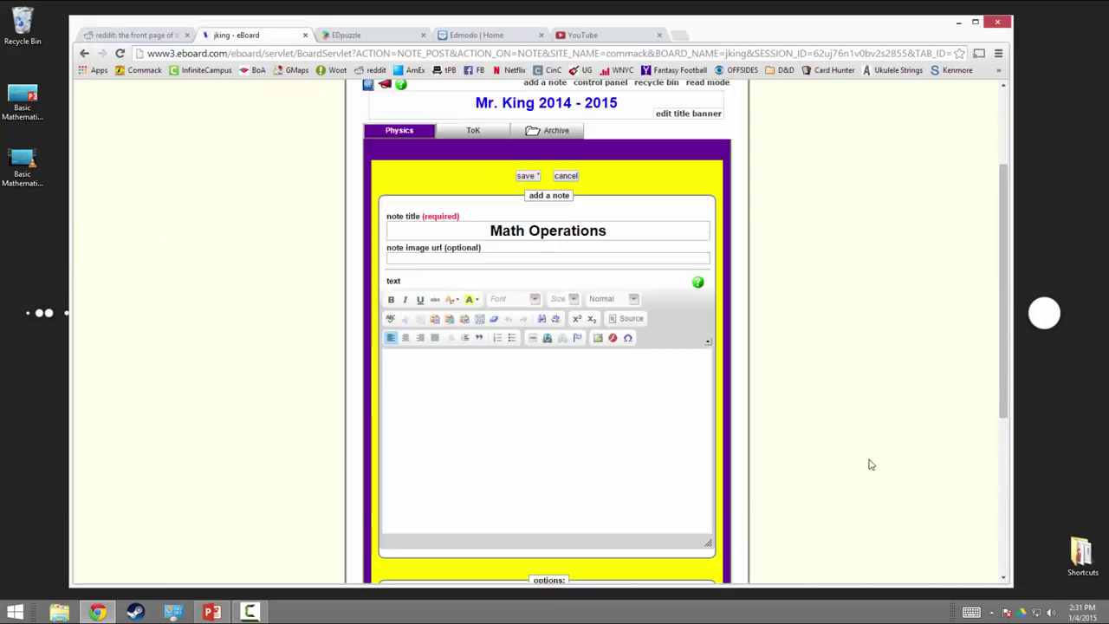
scroll(733, 511, "down", 3)
left_click(525, 577)
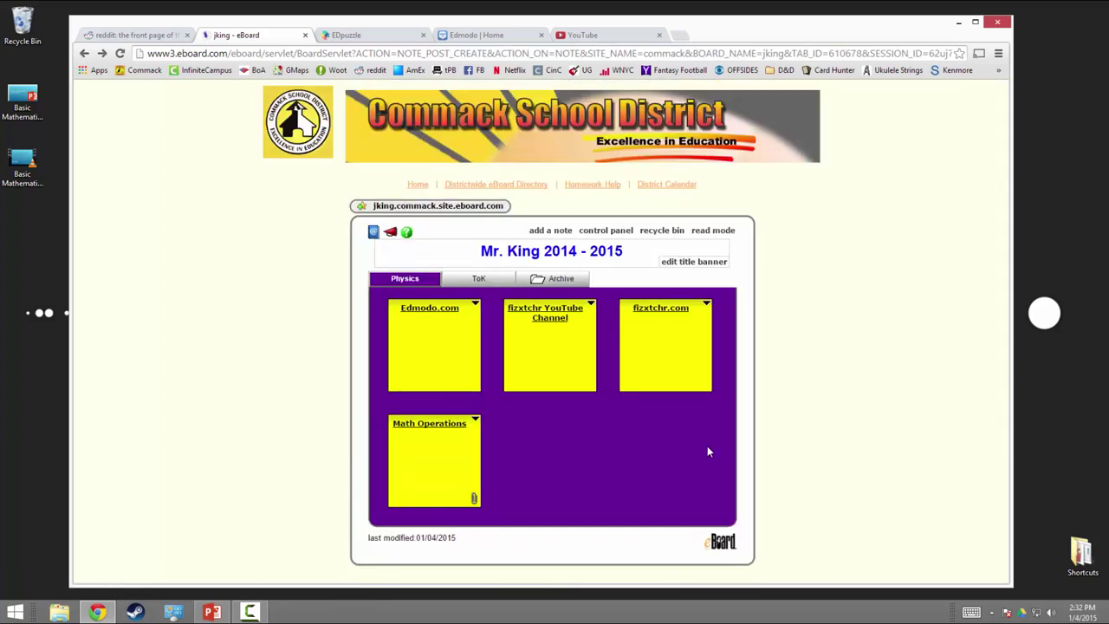
Open the Math Operations note, play its attached video, and close the video window
left_click(421, 425)
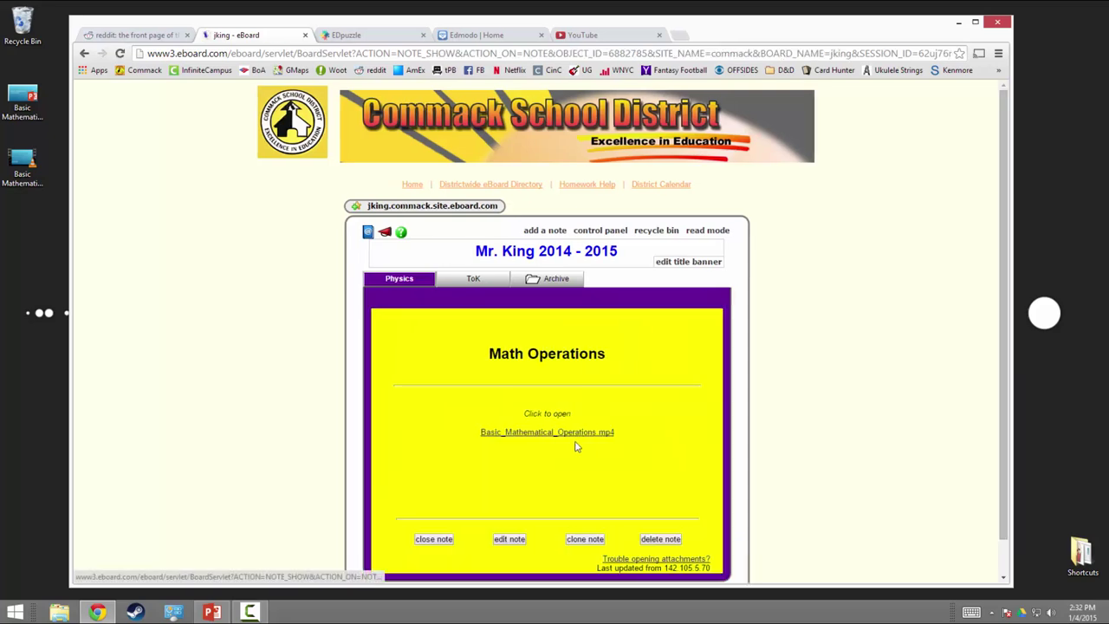
left_click(537, 435)
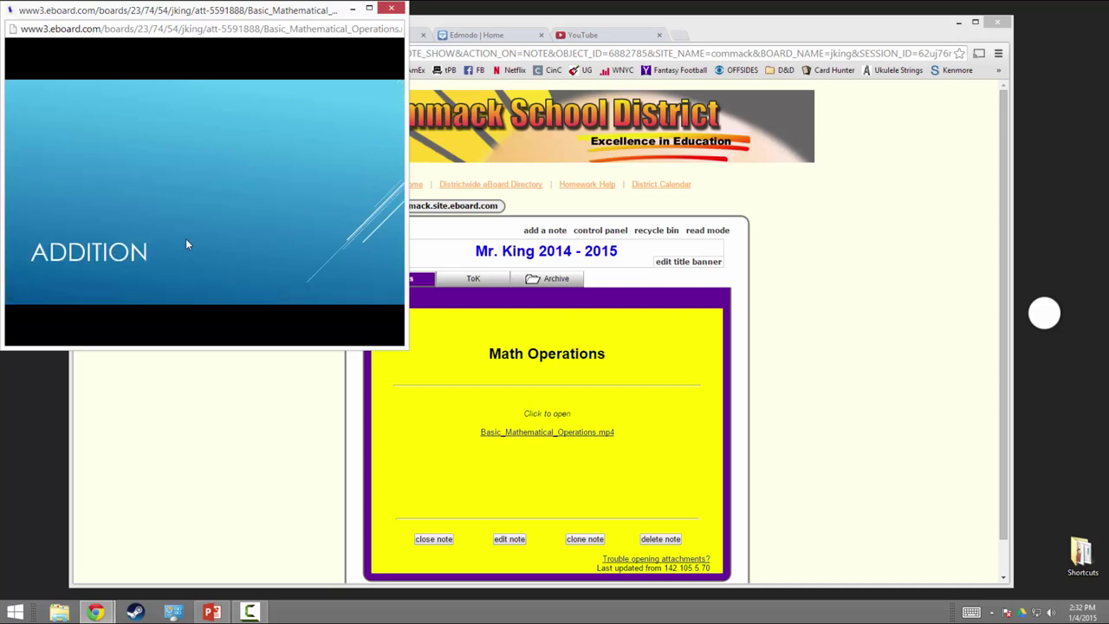
left_click(389, 9)
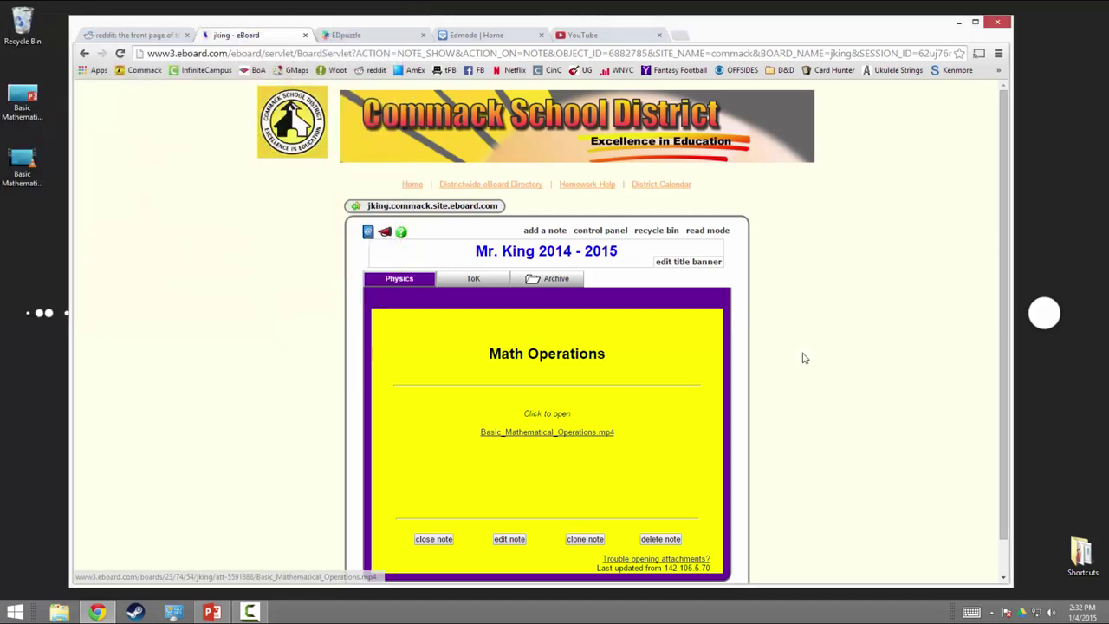
Switch to the Edmodo page, dismiss the sample Snapshot tip, and start a new assignment titled "Math Operations"
left_click(484, 34)
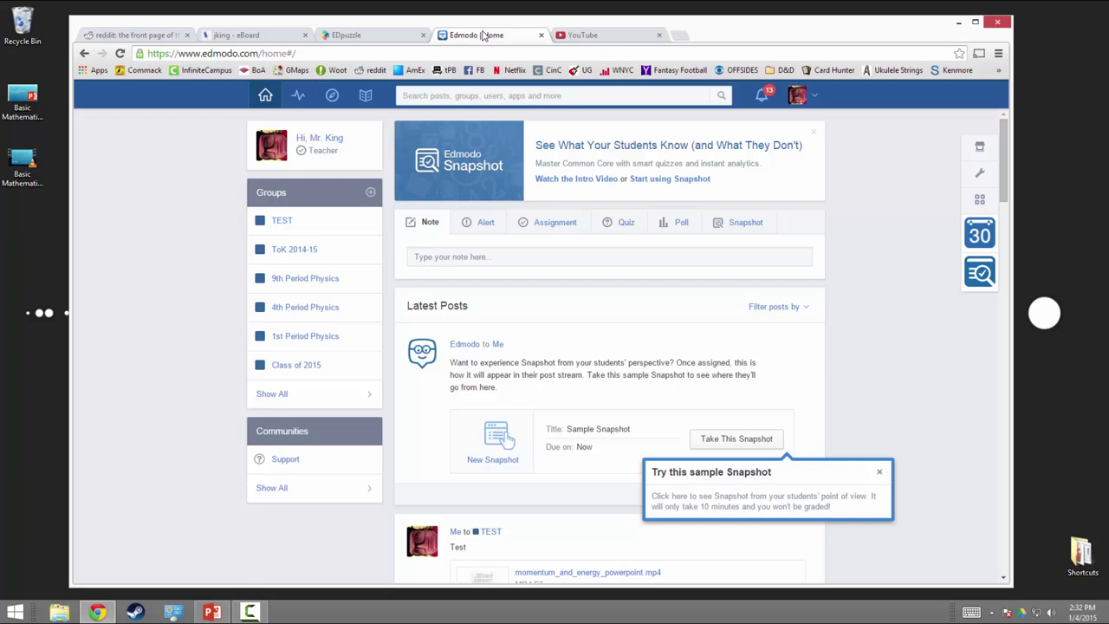
left_click(878, 472)
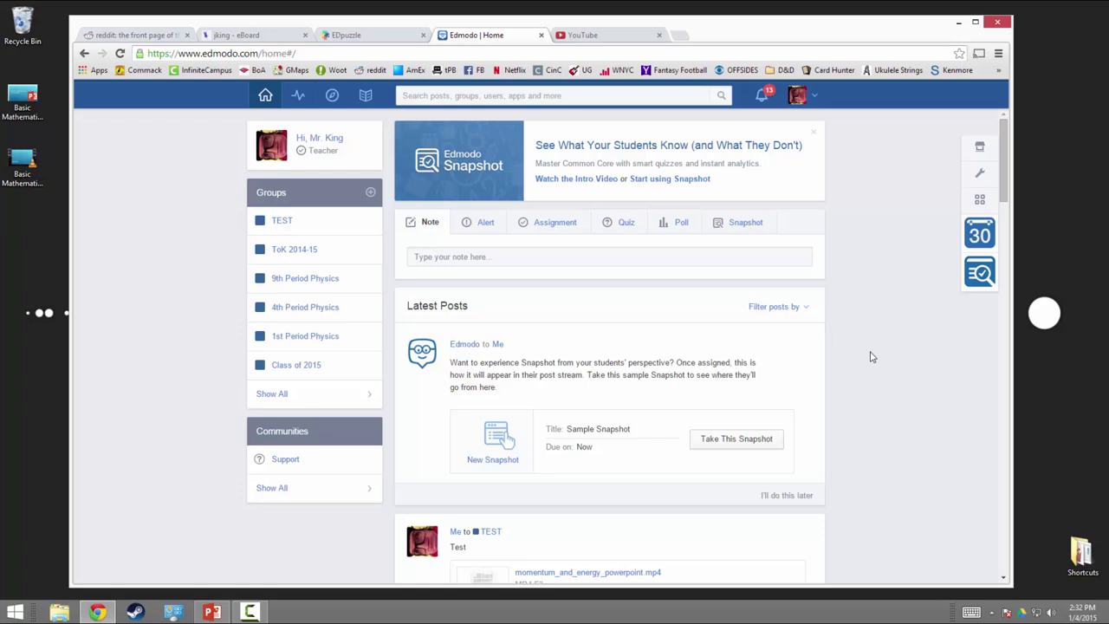
left_click(557, 224)
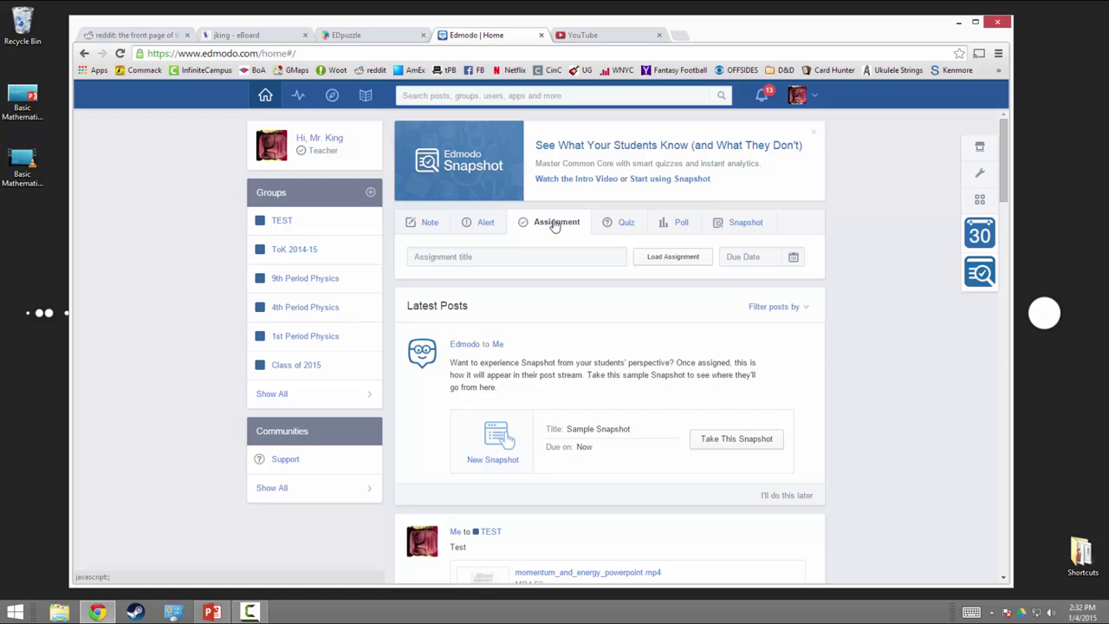
left_click(540, 256)
type("Ma")
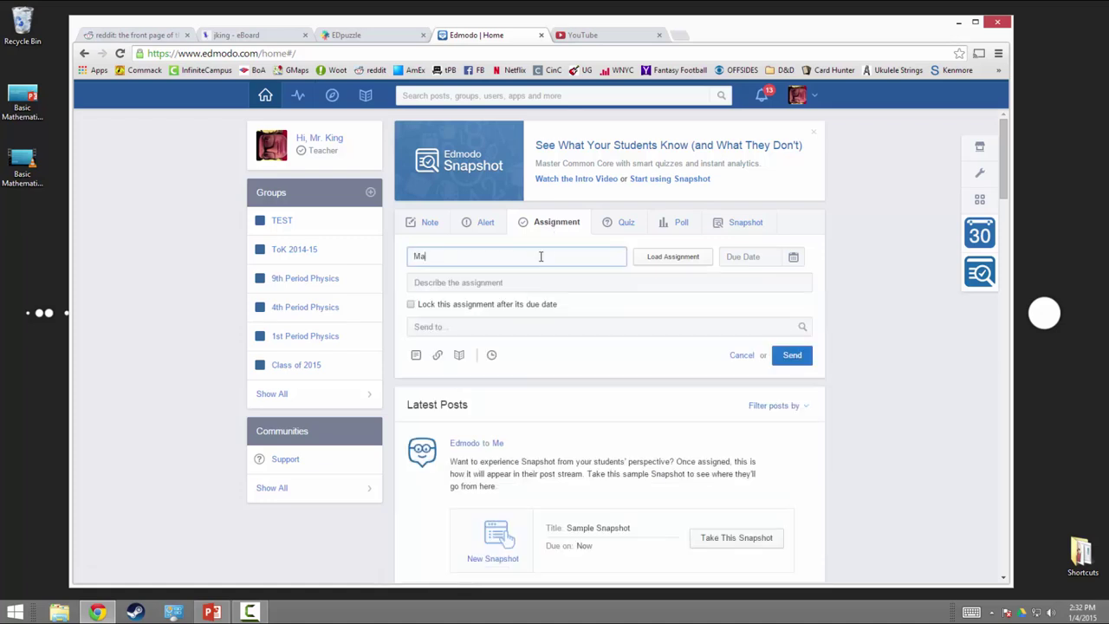
type("th Operations")
Describe the assignment as "Watch the video and submit your answer to the following question." with "What is 3+4?" below a blank line
left_click(518, 282)
type("Wach the")
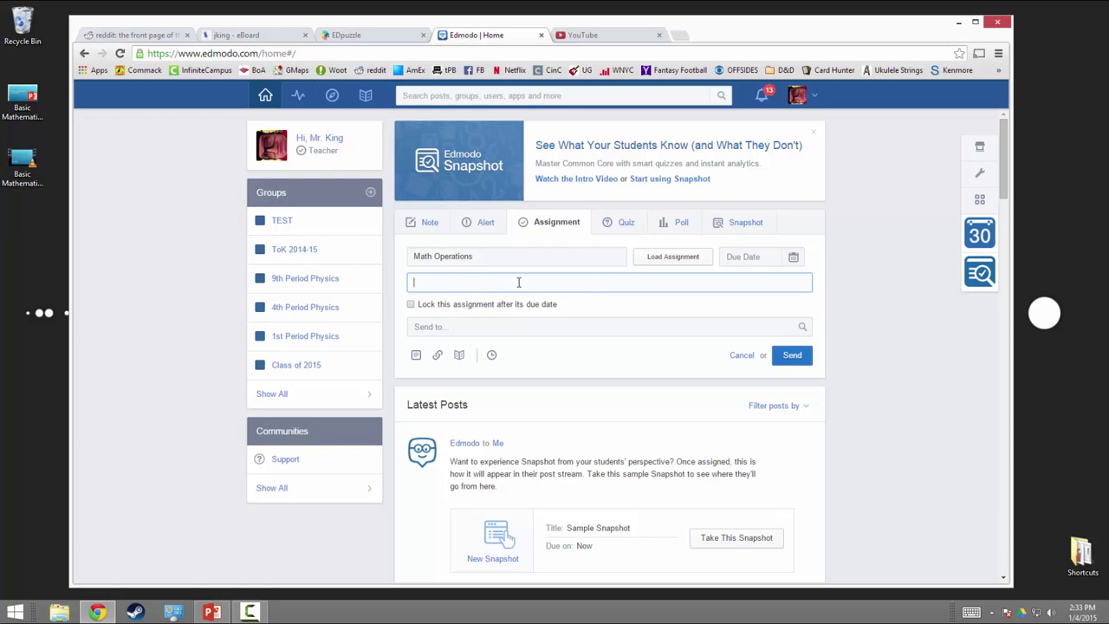
key("BackSpace")
key("BackSpace")
key("BackSpace")
key("BackSpace")
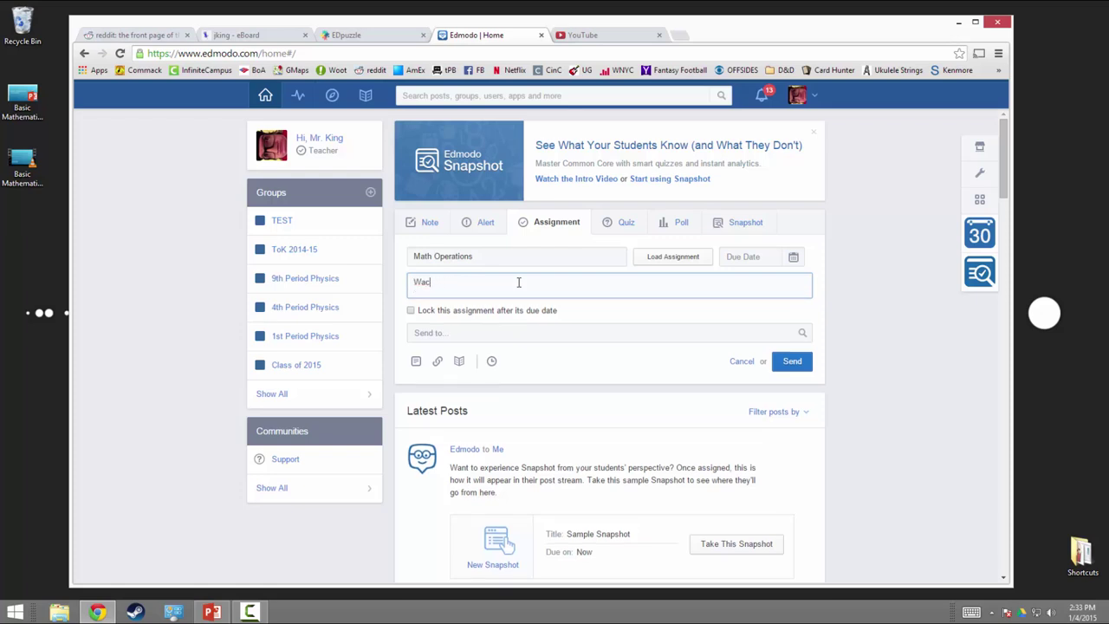
type("tch the video and submit your answer to the follo")
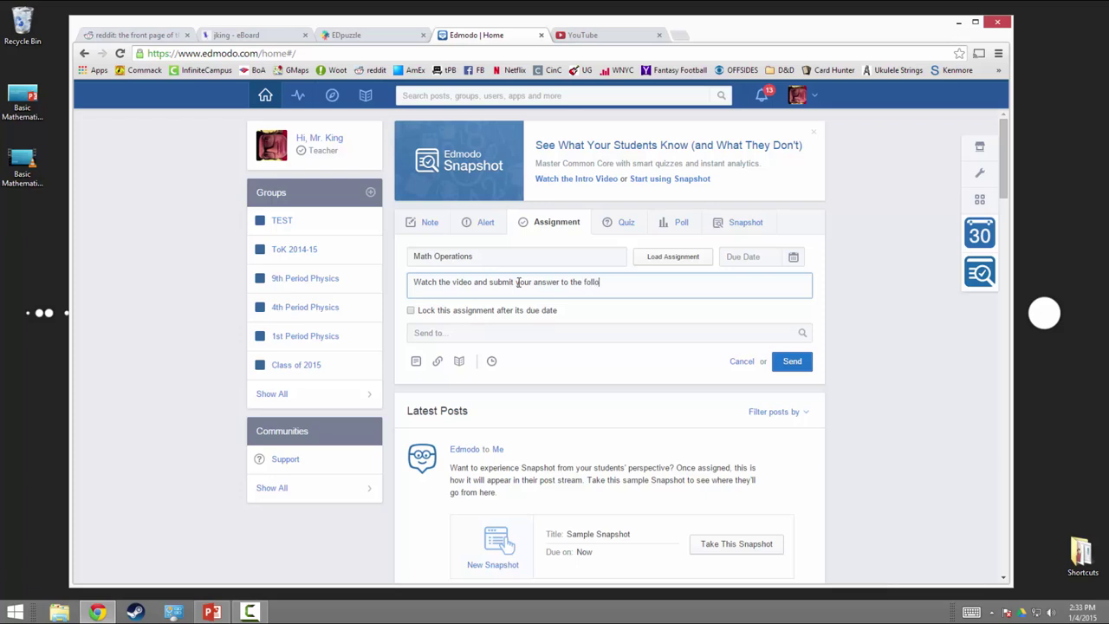
type("wing question.")
key("Return")
key("Return")
type("Whja")
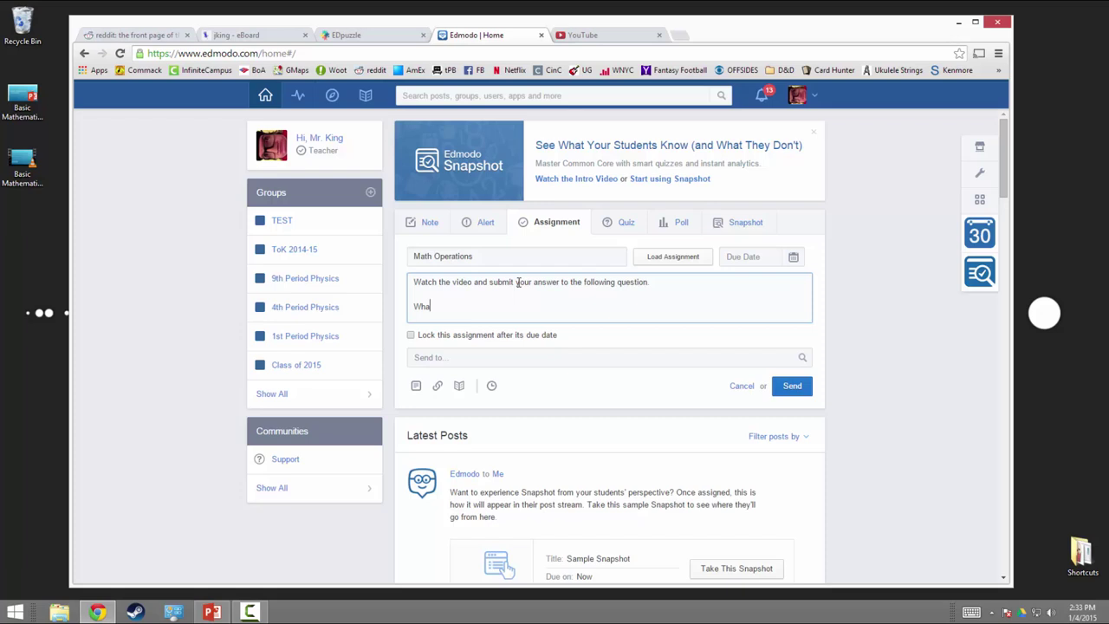
type(" is")
Address the assignment to the TEST group and attach Basic Mathematical Operations.mp4 from the desktop
left_click(456, 357)
type("T")
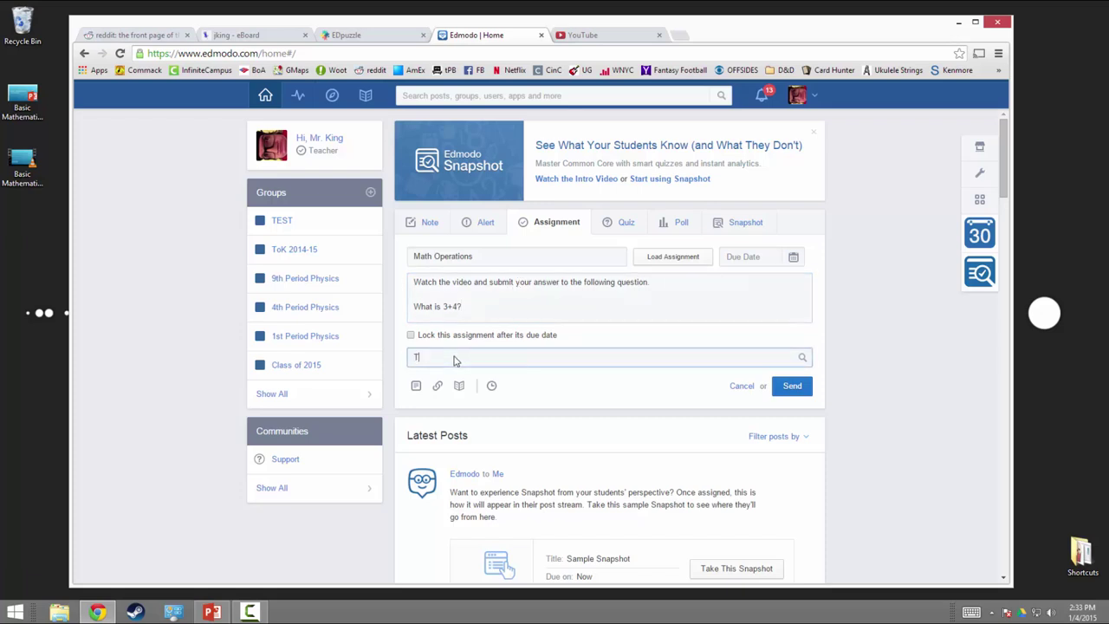
type("EST")
left_click(457, 392)
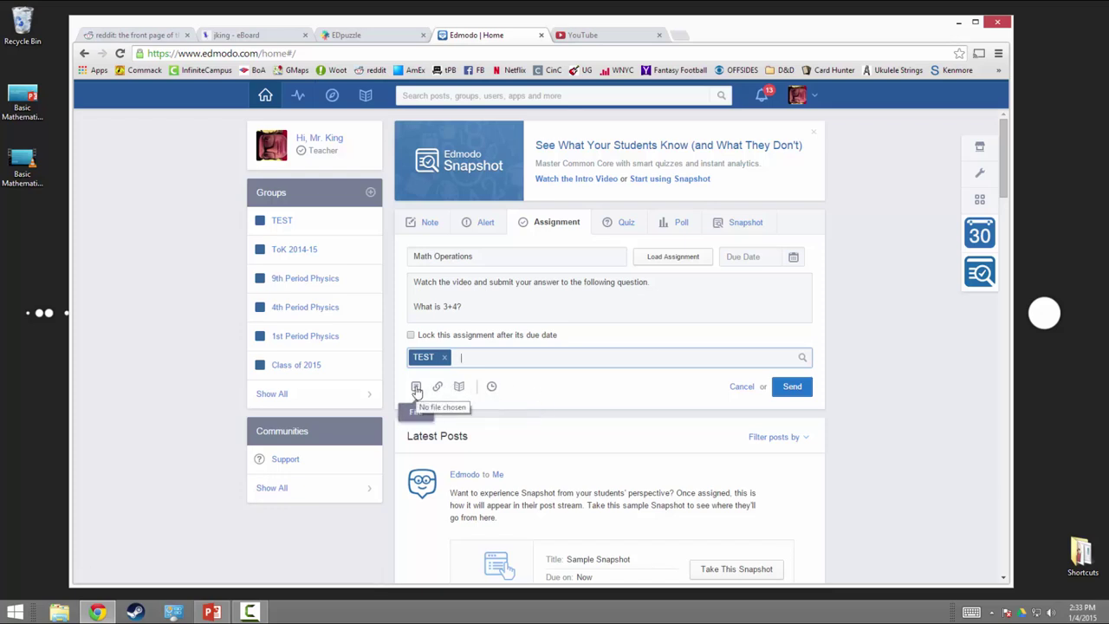
left_click(415, 388)
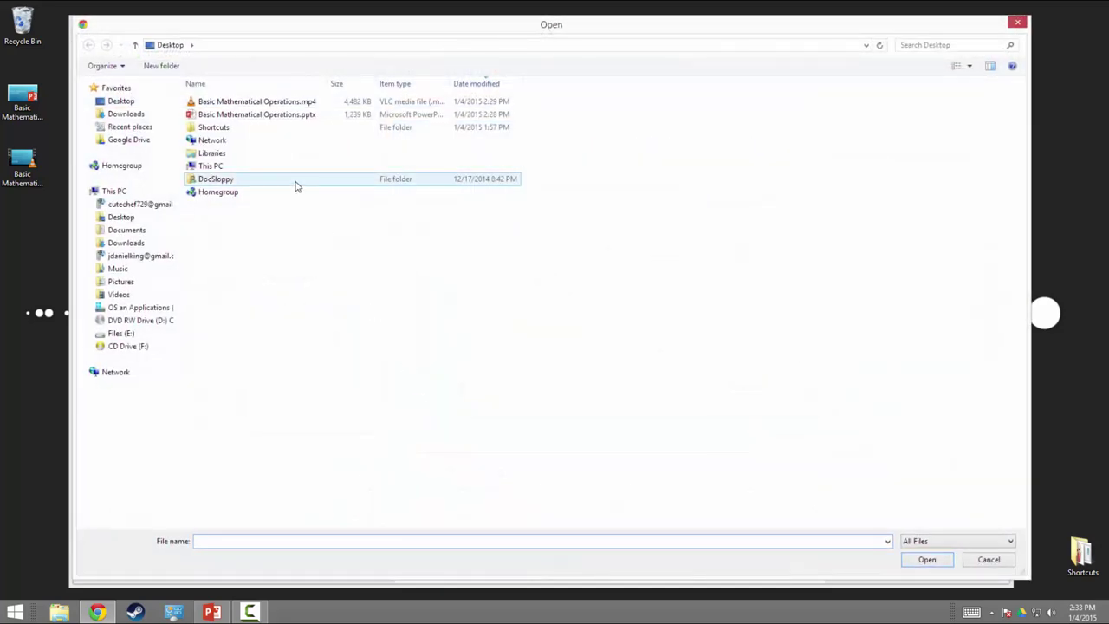
left_click(245, 102)
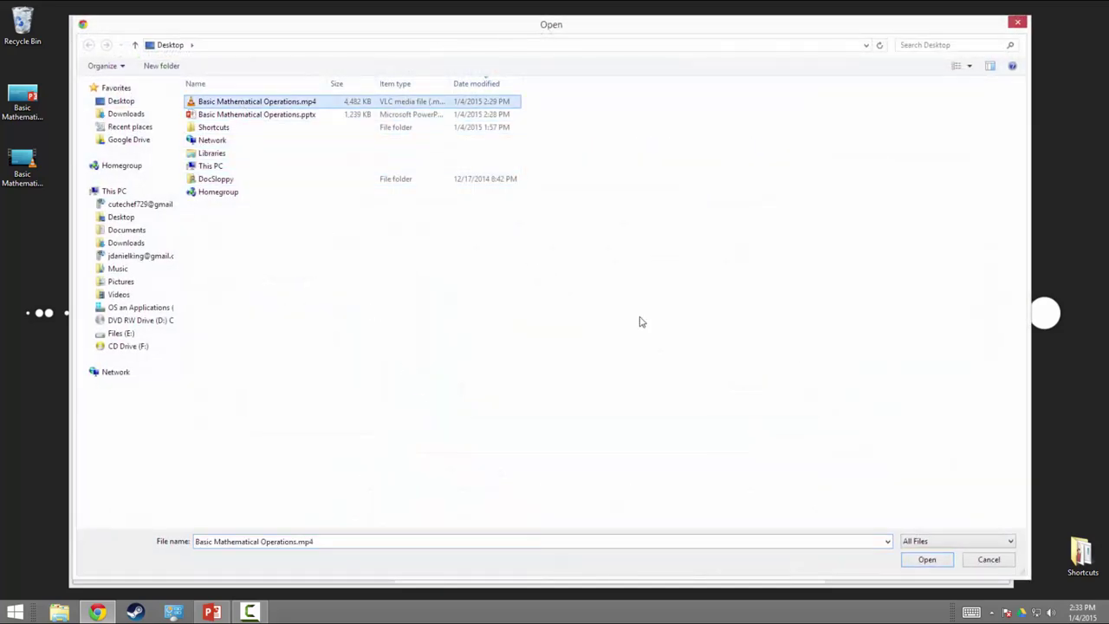
left_click(920, 560)
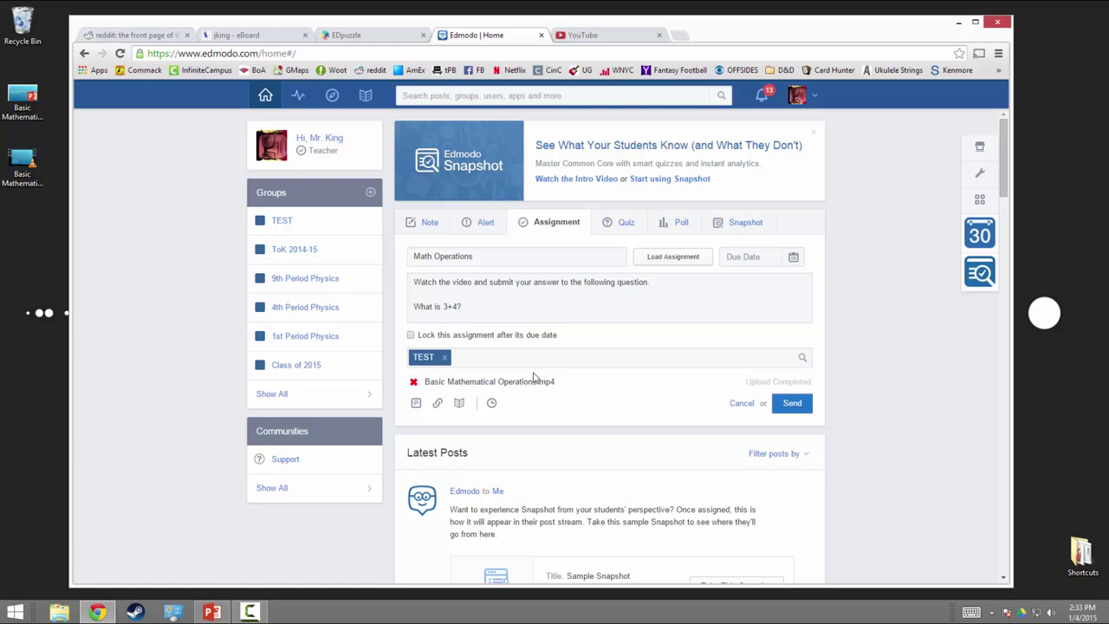
Set the assignment's due date to 01/09/2015 and send it
left_click(788, 403)
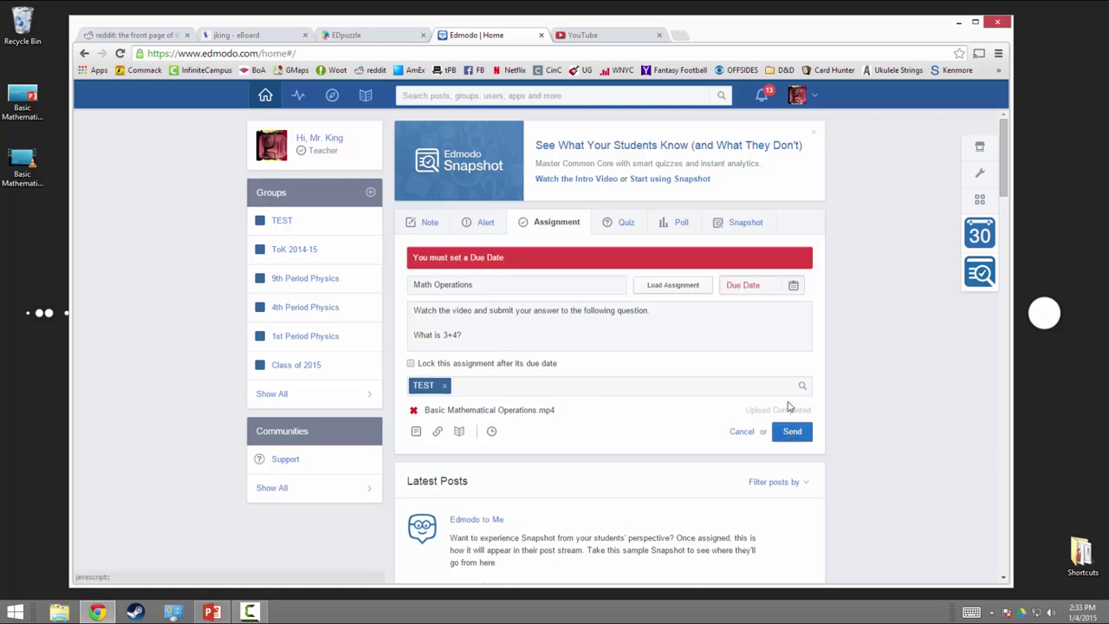
left_click(791, 285)
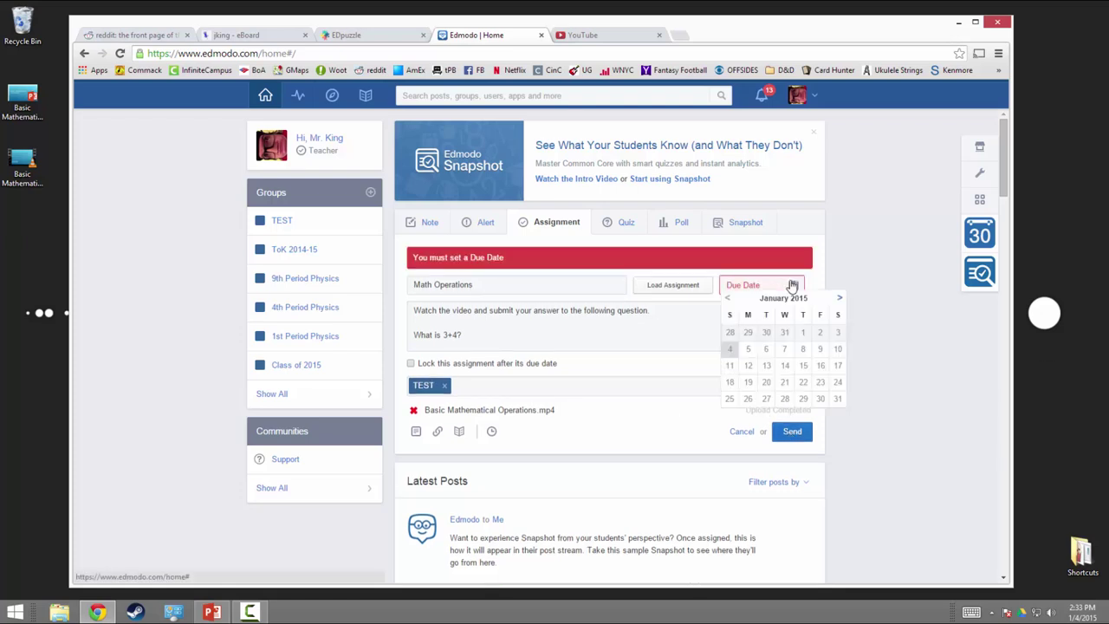
left_click(820, 348)
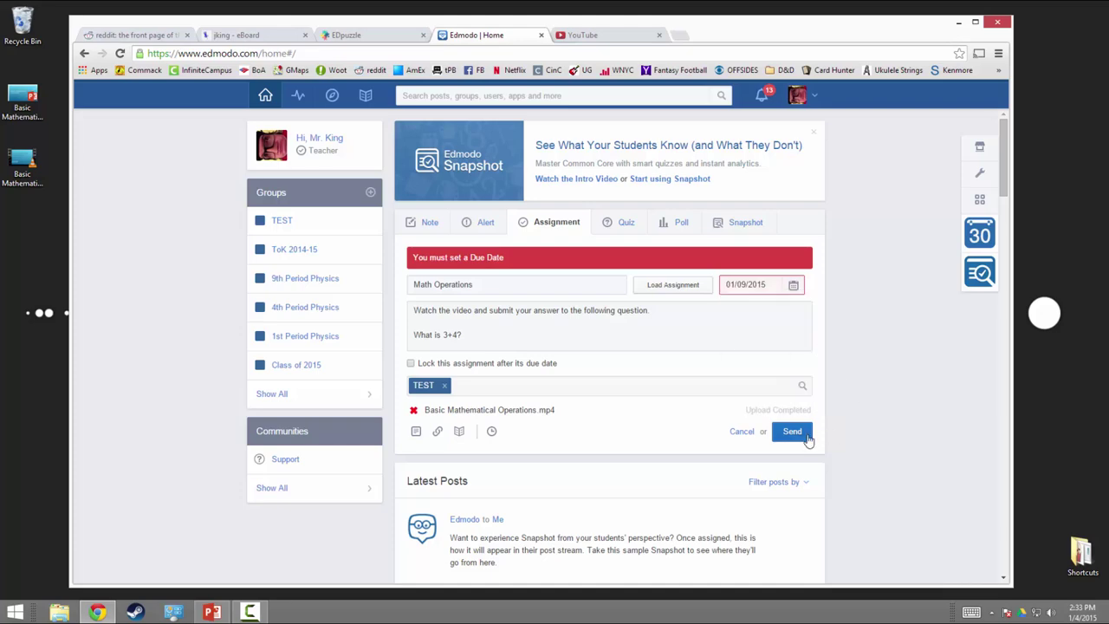
left_click(798, 435)
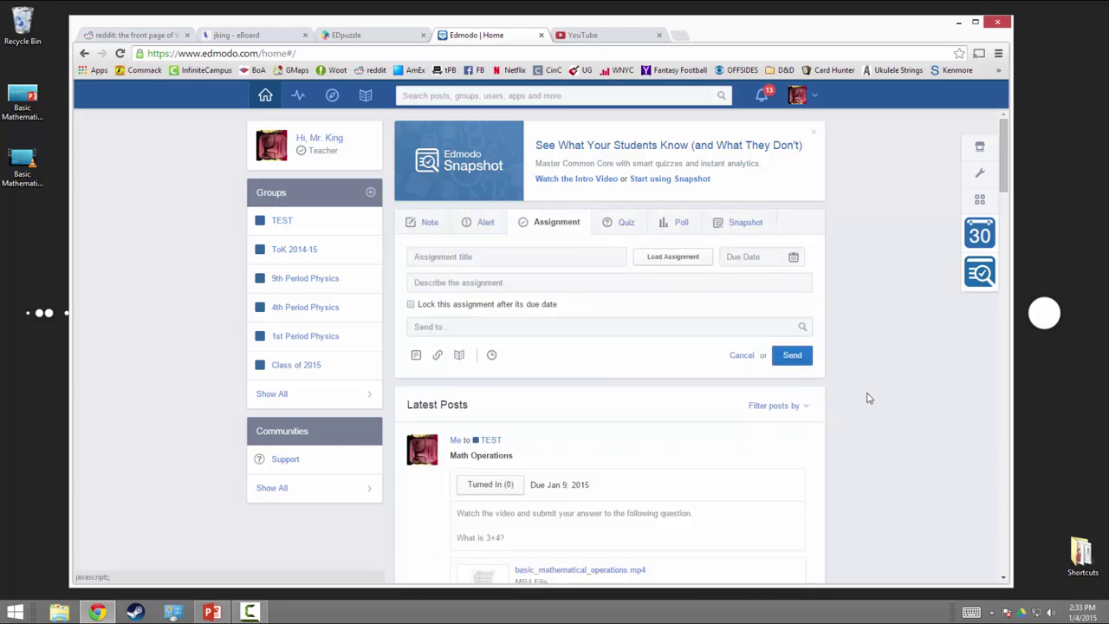
Review the instructions and attached video of the posted Math Operations assignment in the latest posts
scroll(871, 403, "down", 3)
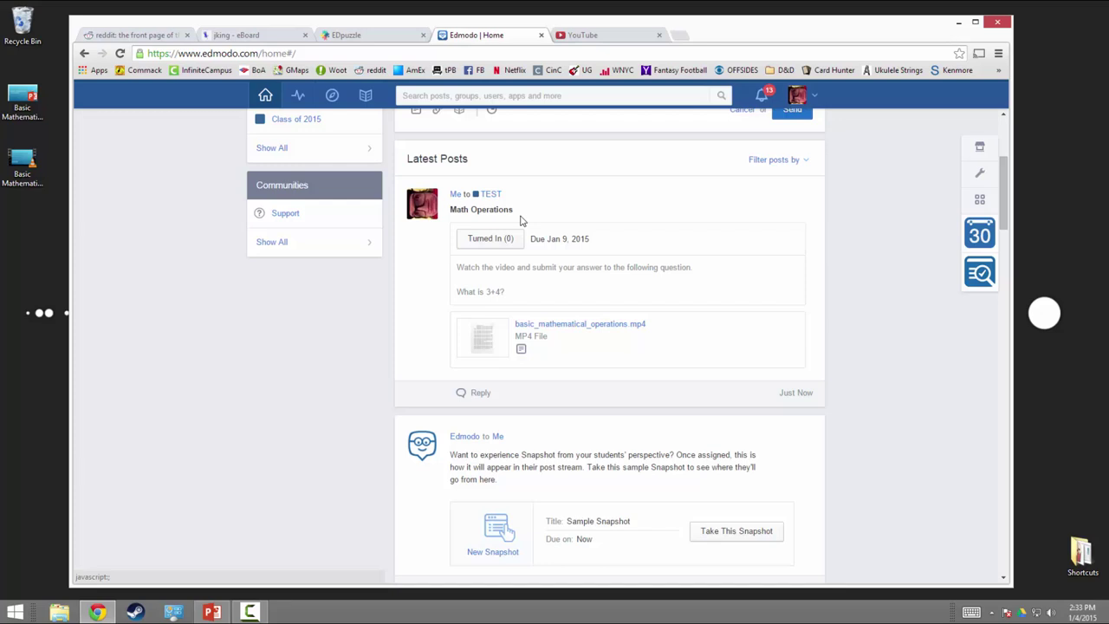
left_click_drag(458, 265, 525, 291)
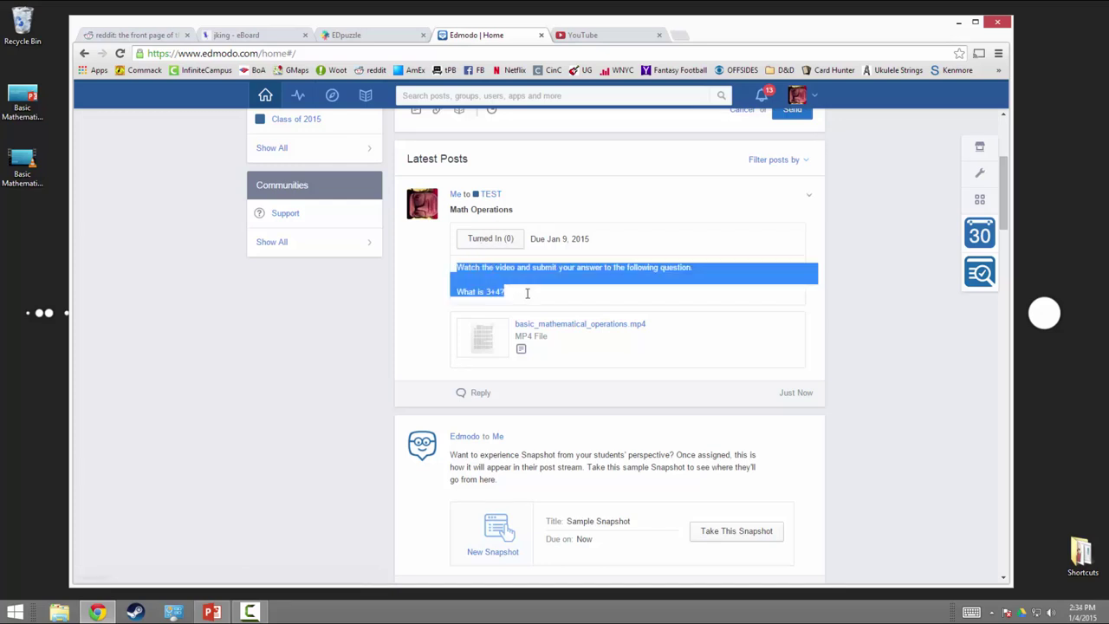
left_click(529, 298)
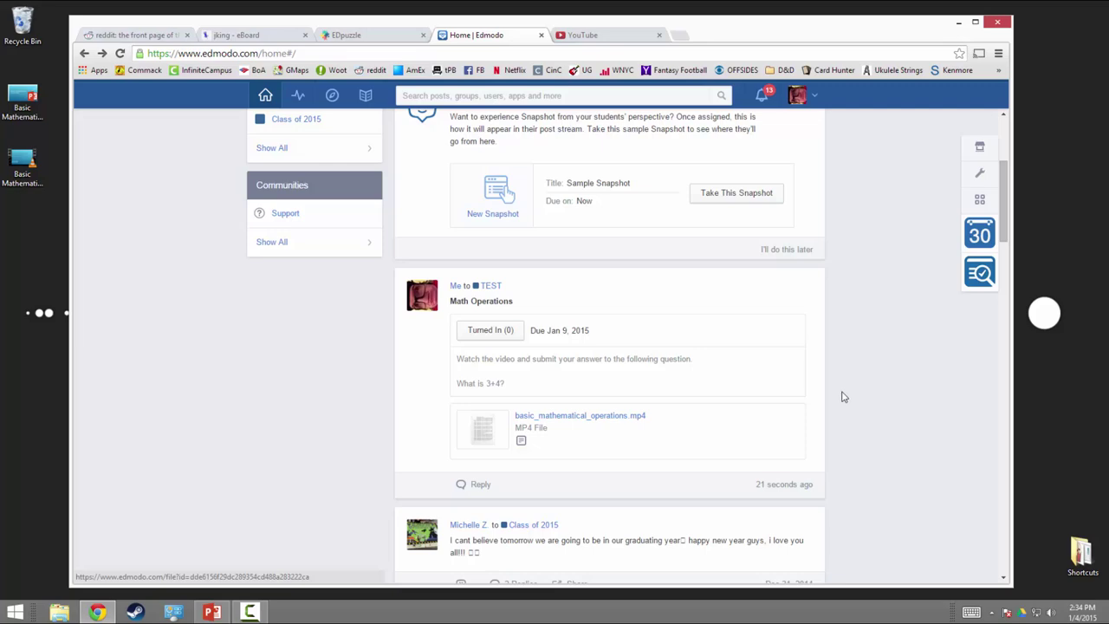
scroll(839, 398, "up", 3)
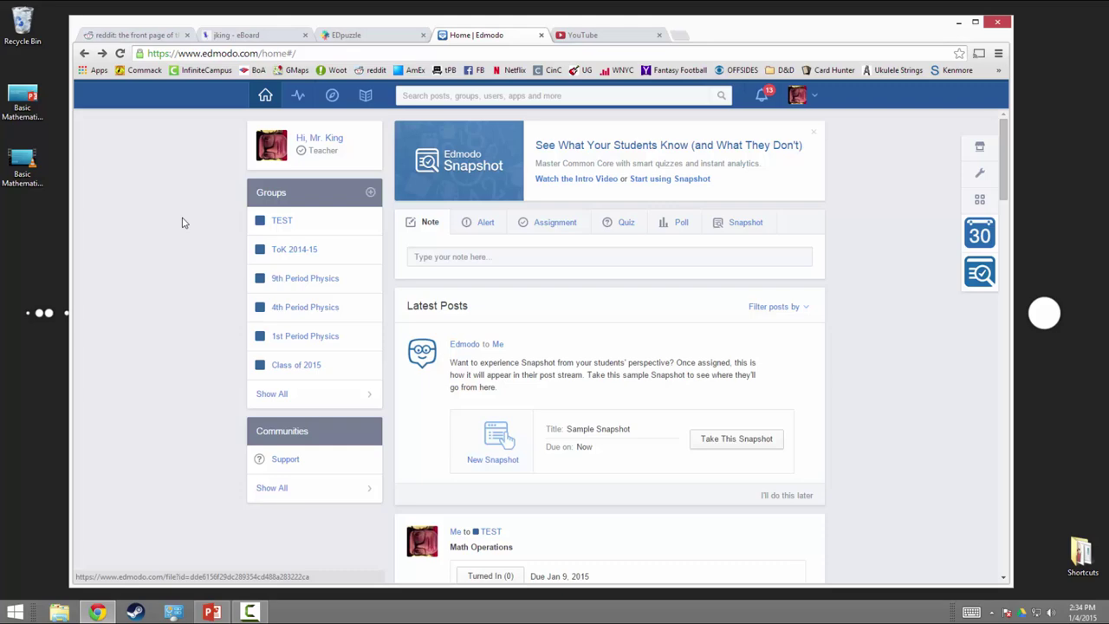
Switch to the EDpuzzle page and upload Basic Mathematical Operations.mp4 from the desktop to My Content
left_click(339, 42)
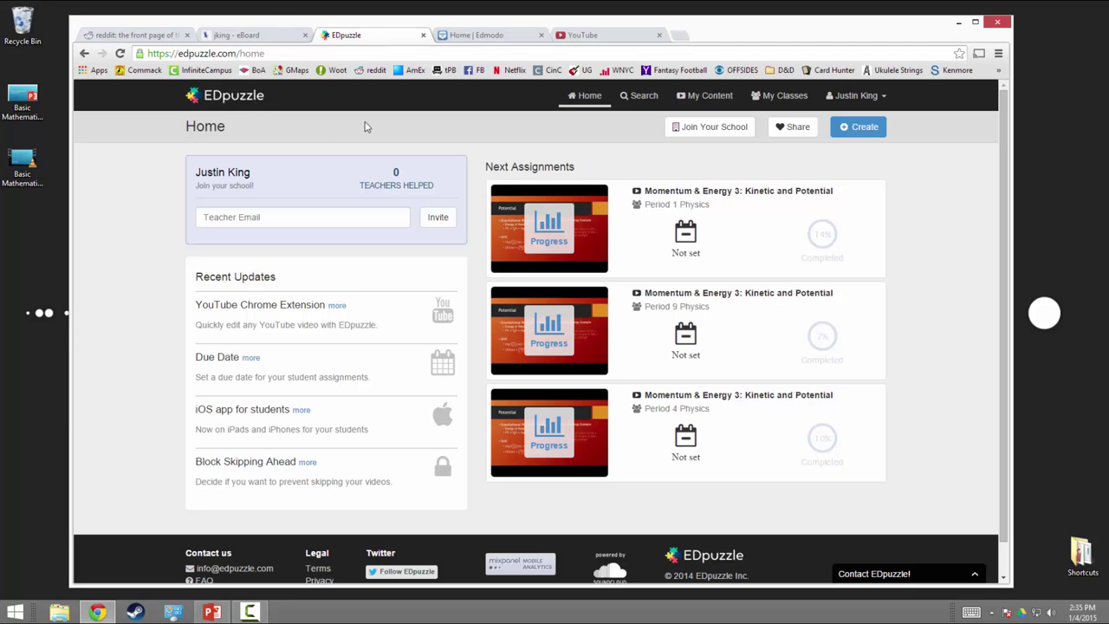
left_click(717, 97)
left_click(858, 128)
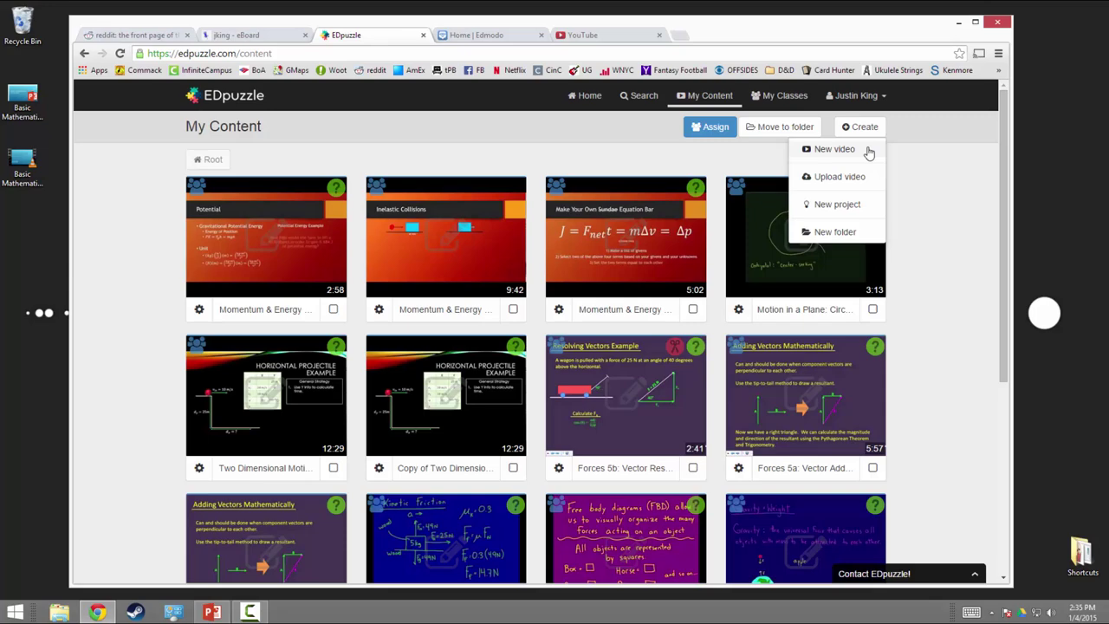
left_click(828, 179)
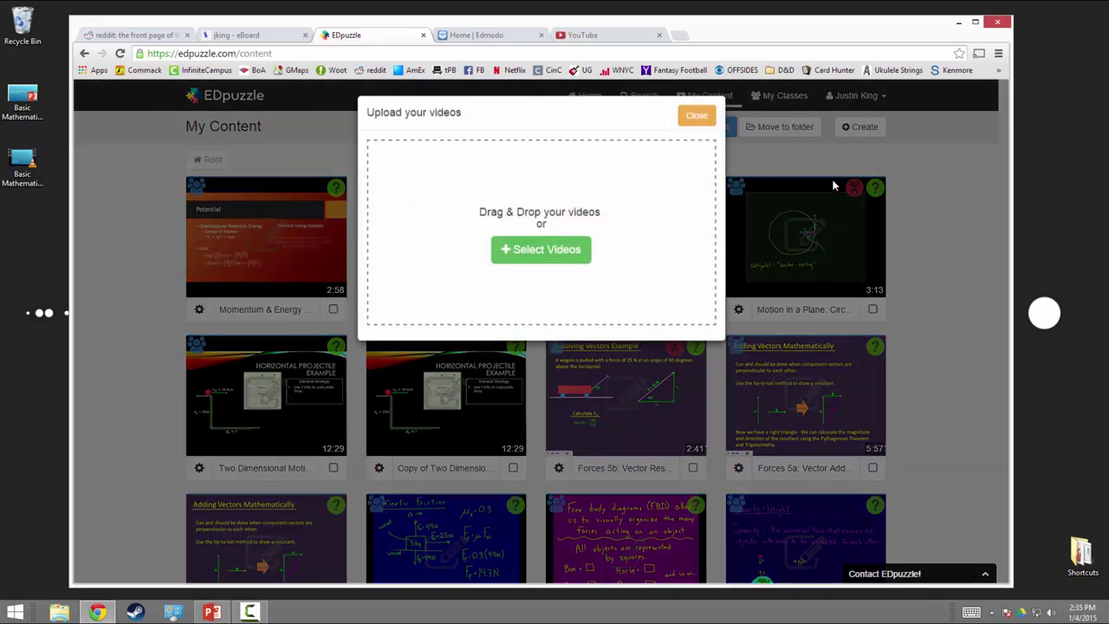
left_click(543, 258)
left_click(227, 102)
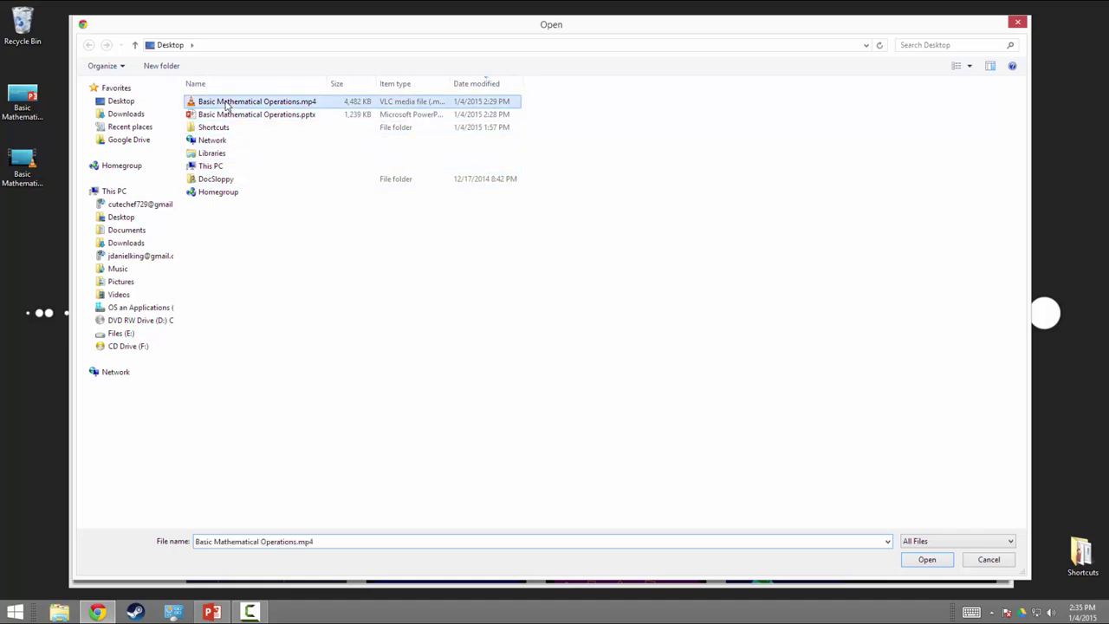
left_click(919, 559)
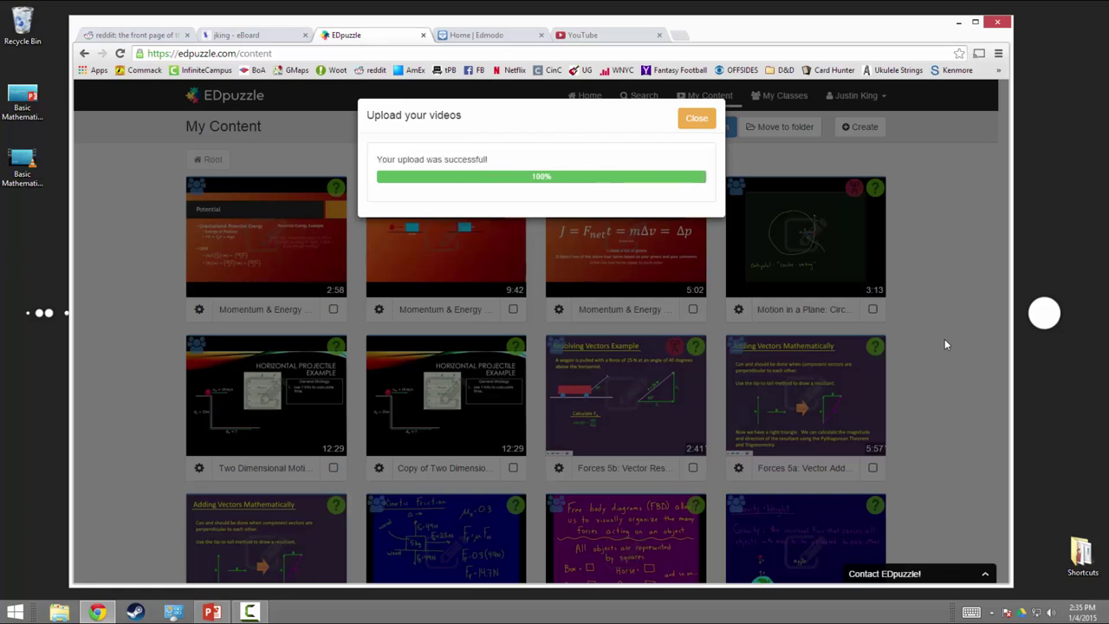
left_click(689, 121)
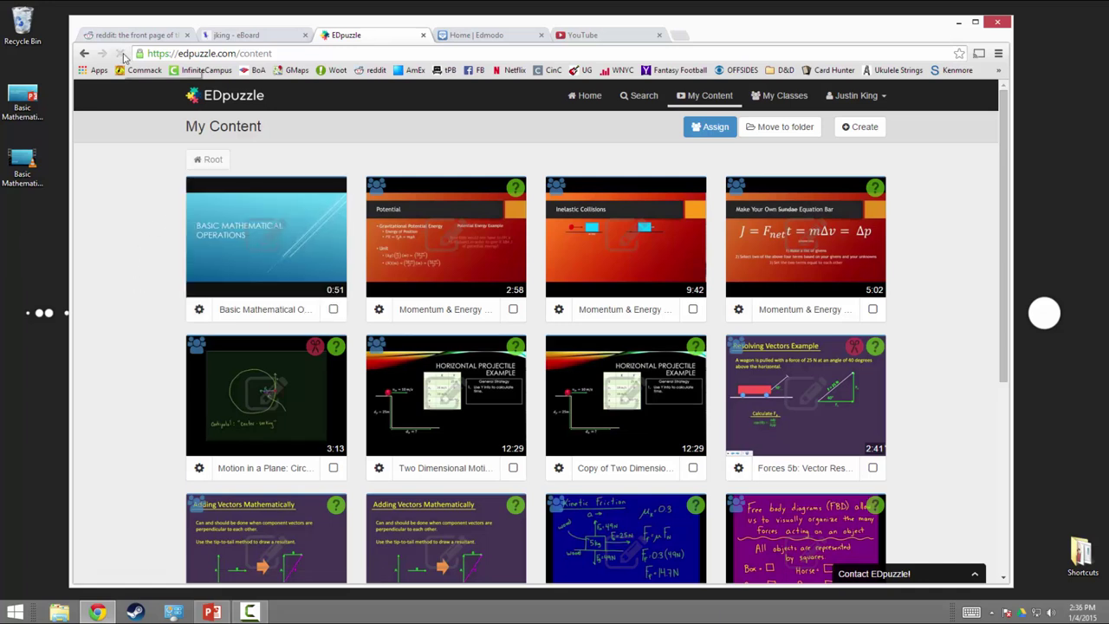
Open the uploaded Basic Mathematical Operations video for editing and go through the audio track and audio notes stages to the quiz stage
left_click(266, 239)
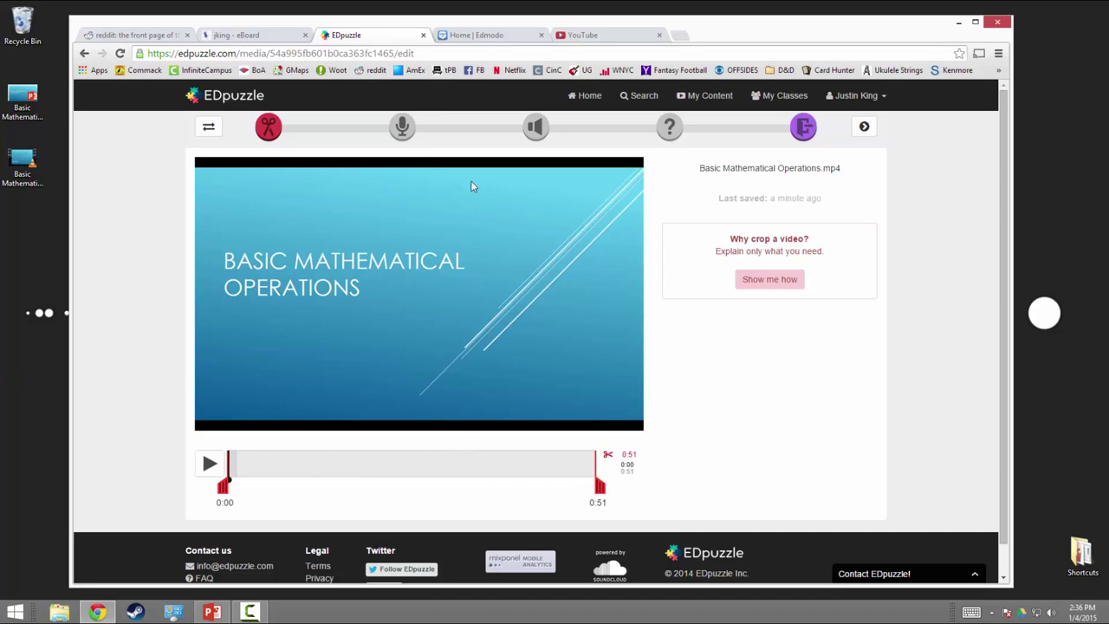
left_click(402, 128)
scroll(460, 214, "down", 1)
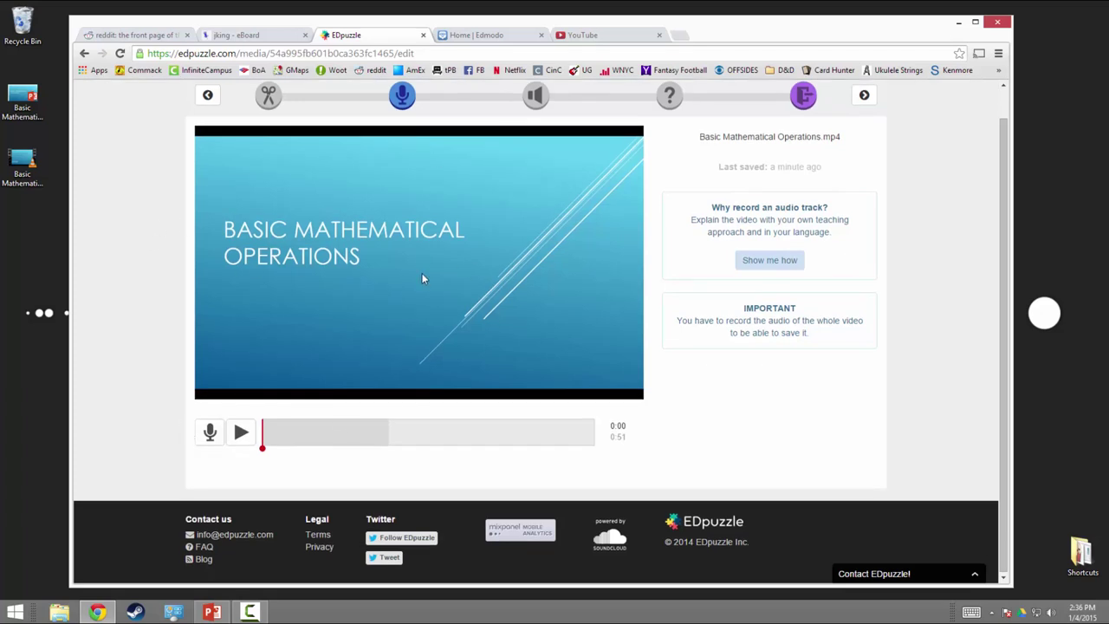
left_click(535, 95)
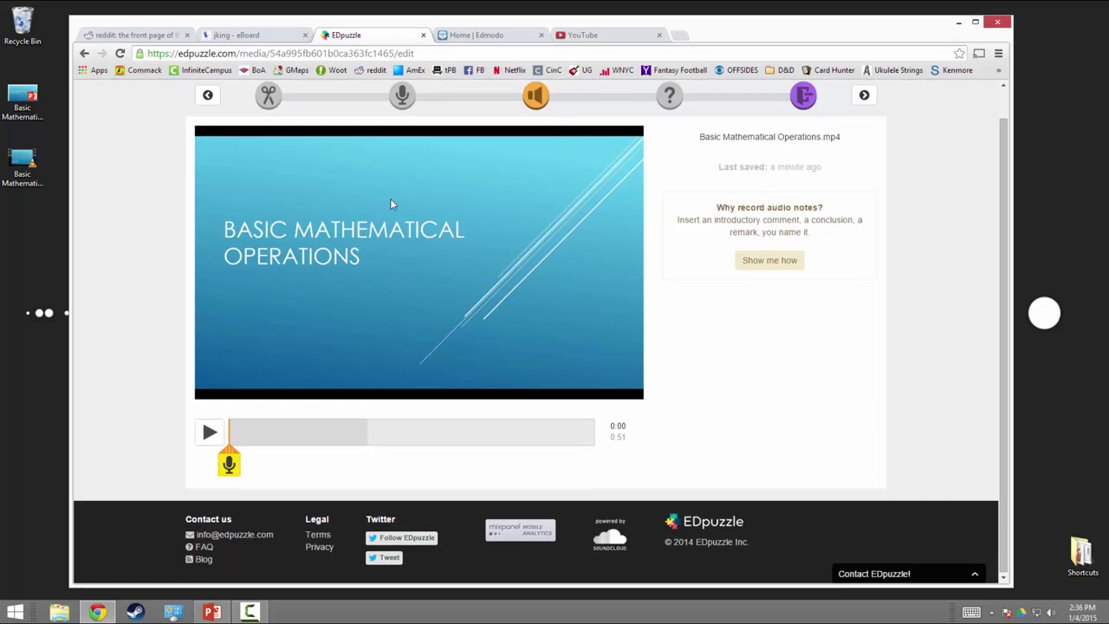
left_click(668, 95)
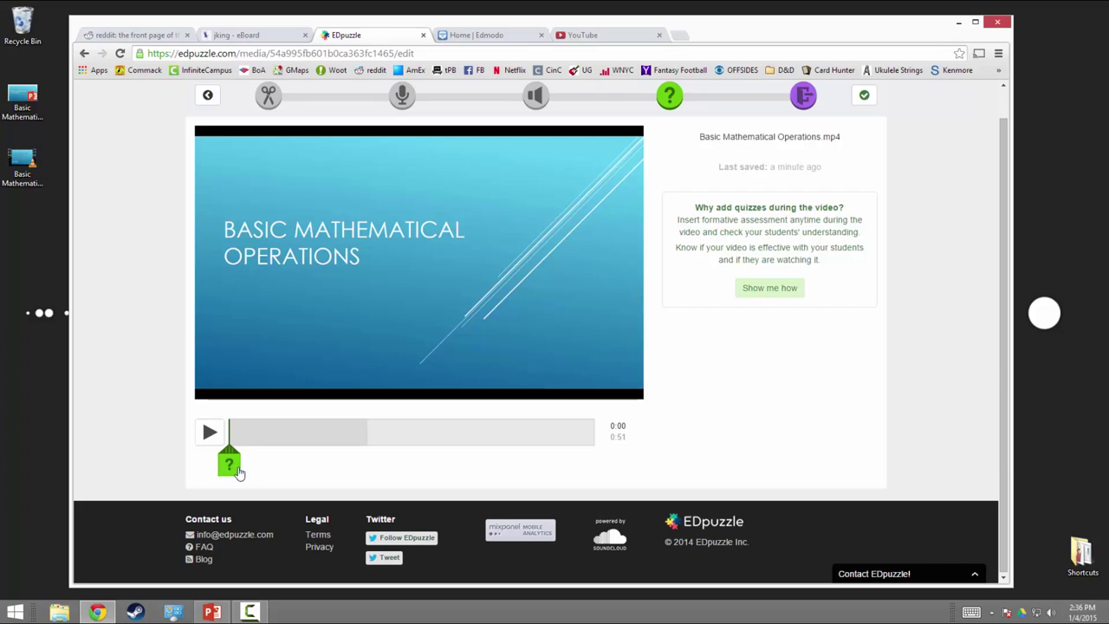
Play the video briefly and move the question marker to 0:15, at the end of the Addition slide
left_click(208, 432)
left_click(258, 429)
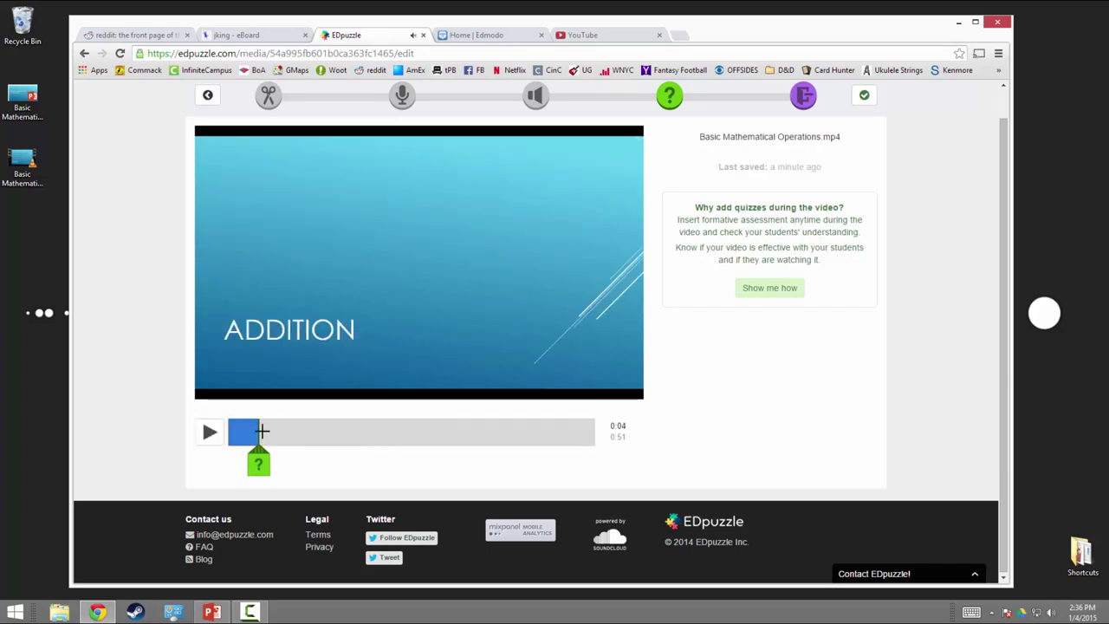
left_click(280, 430)
mouse_move(294, 430)
left_mouse_down()
mouse_move(325, 430)
mouse_move(354, 452)
mouse_move(339, 459)
left_mouse_up()
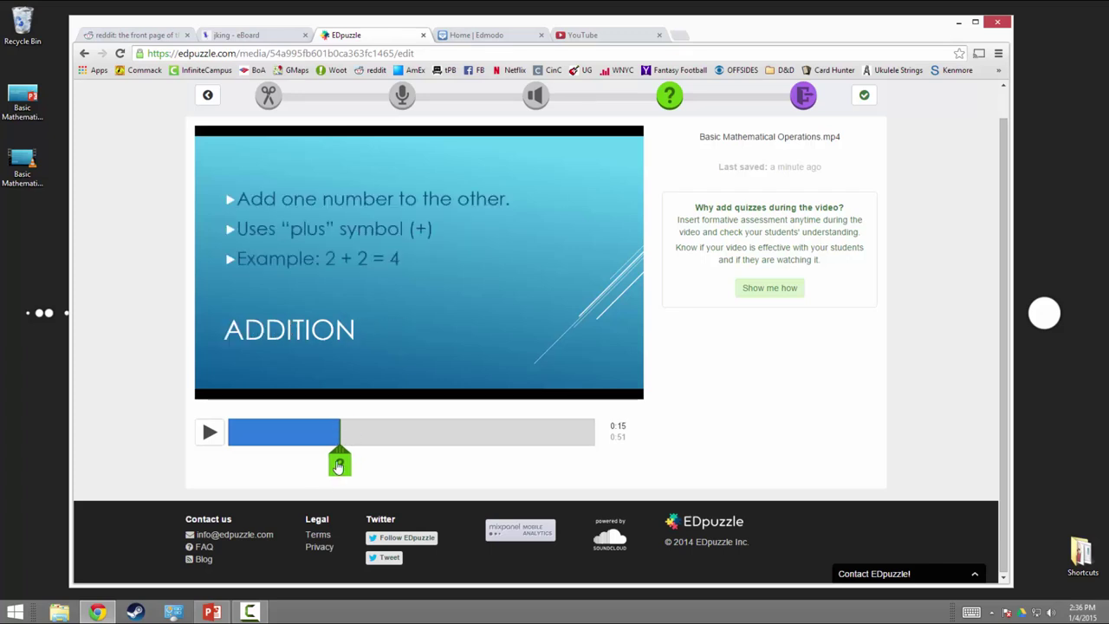
Add the multiple-choice question "What is 3+4?" at 0:15 with 7 as the correct answer and 6 and 1 as wrong answers
left_click(340, 465)
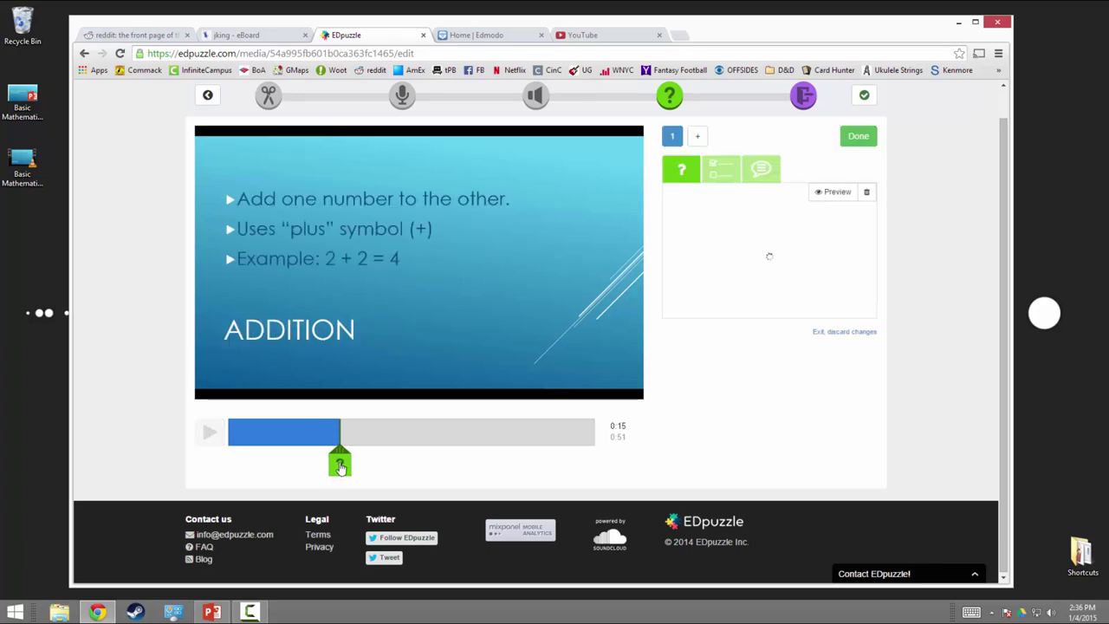
left_click(719, 170)
type("What is 3+4")
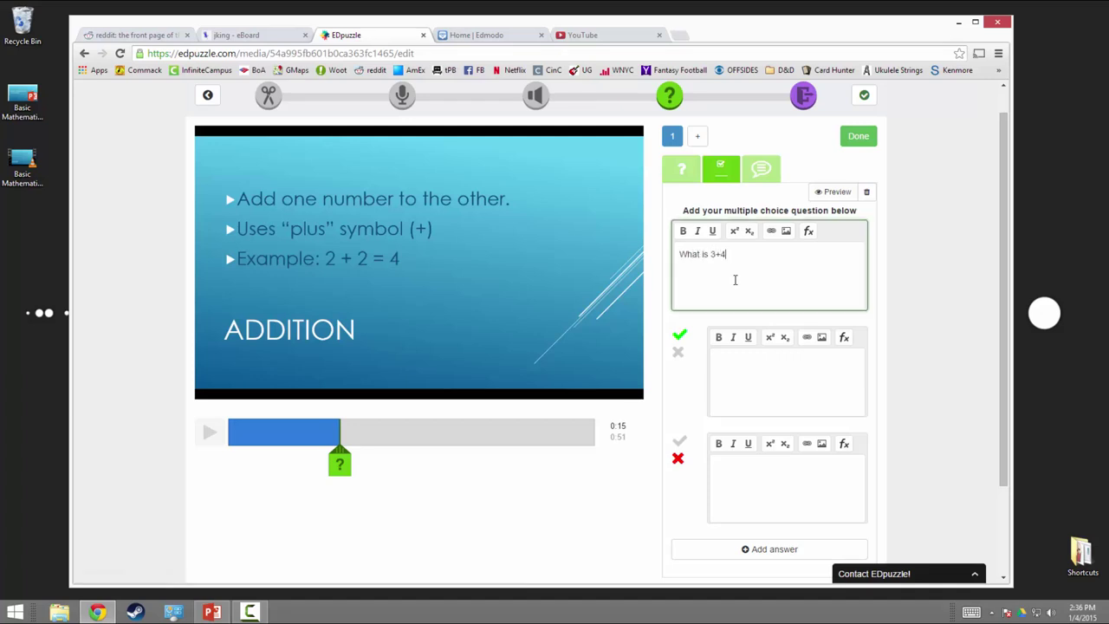
scroll(756, 281, "down", 2)
left_click(777, 488)
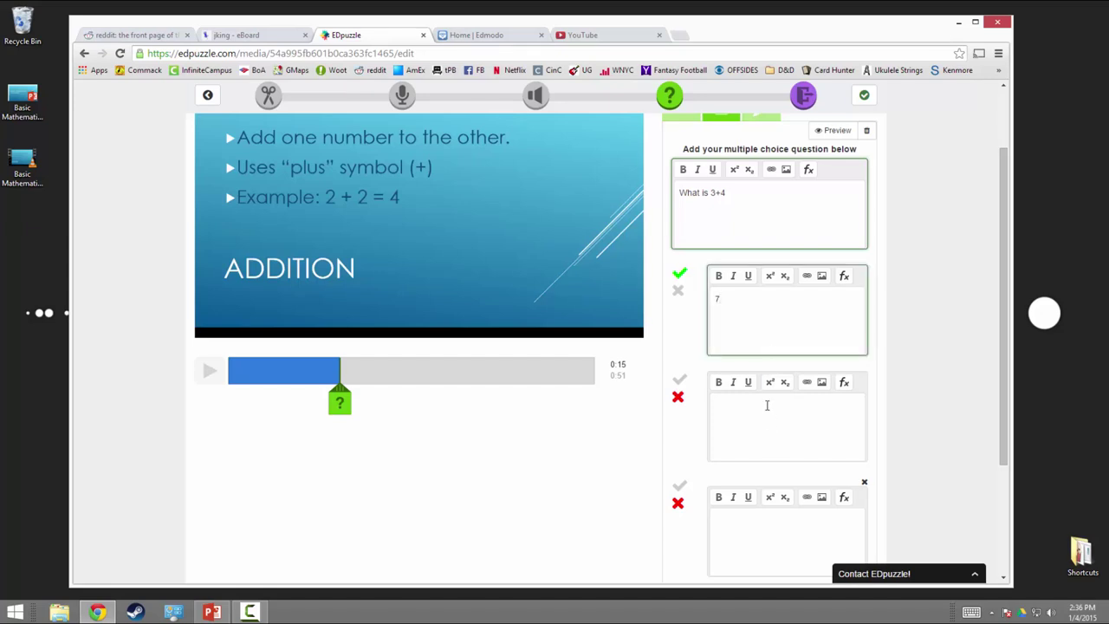
type("6")
left_click(746, 524)
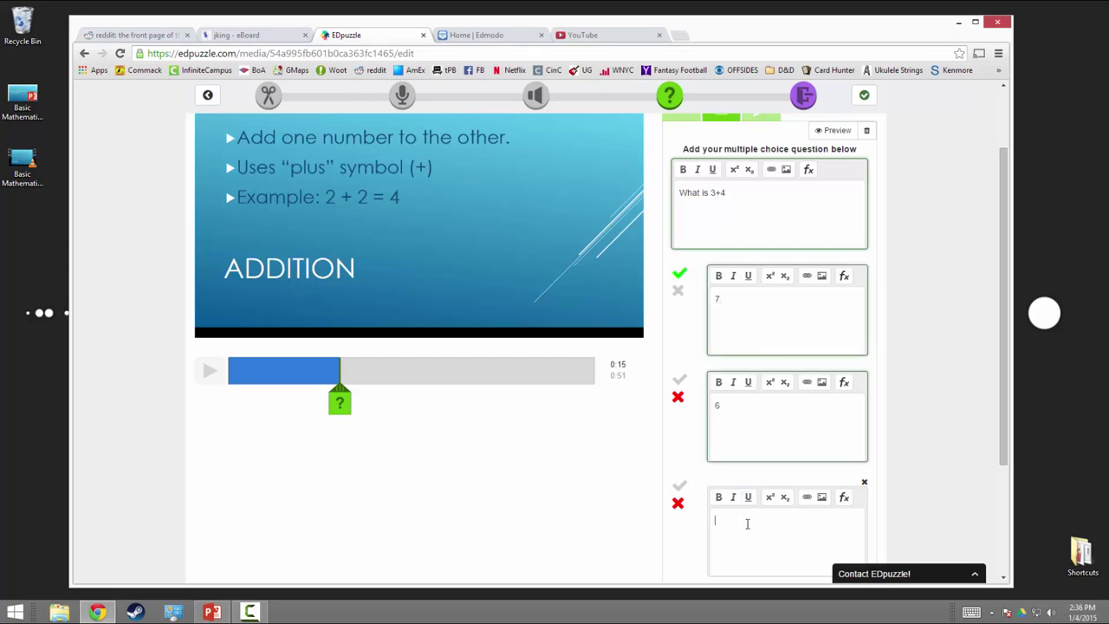
type("1")
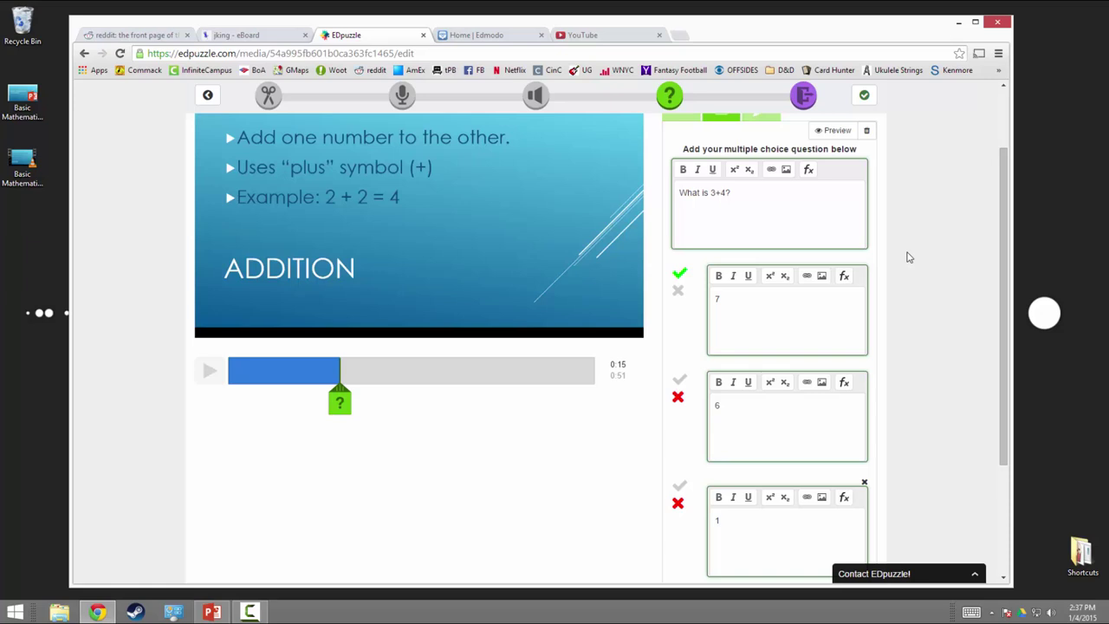
scroll(910, 258, "up", 2)
left_click(859, 172)
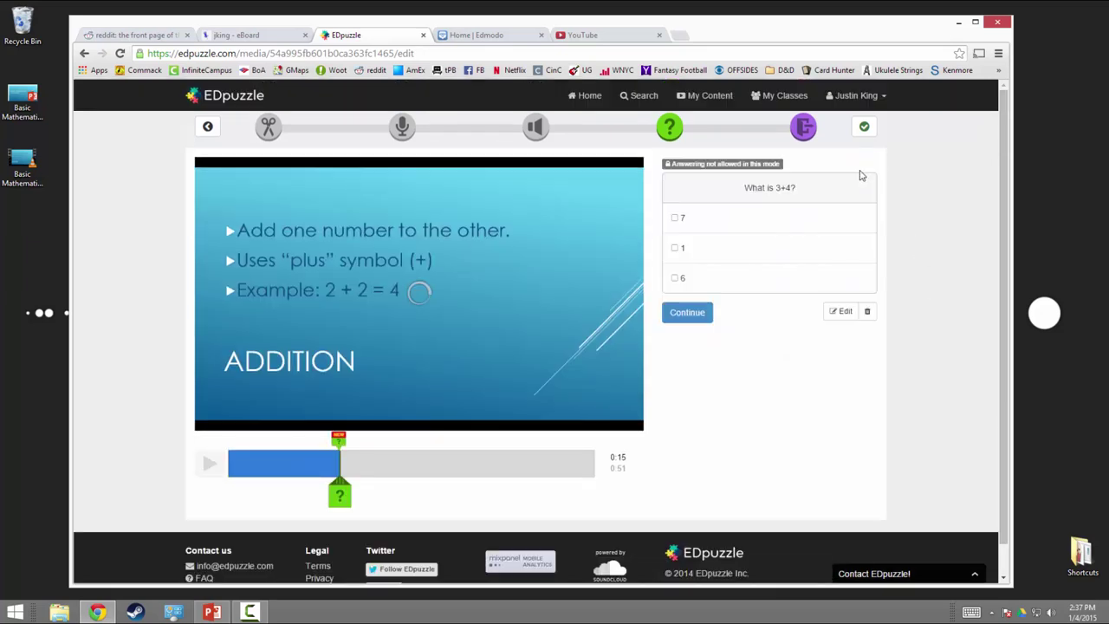
Continue the video to 0:28 on the Subtraction slide and add the multiple-choice question "What is 13-8?" there
scroll(651, 363, "down", 1)
left_click(688, 280)
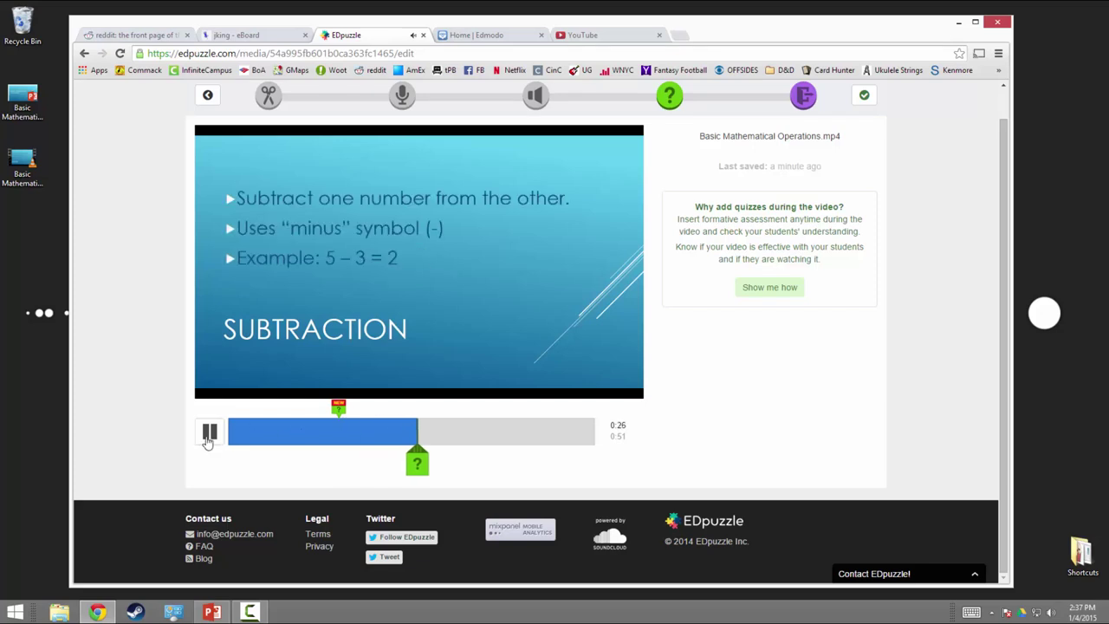
key("space")
left_click(432, 463)
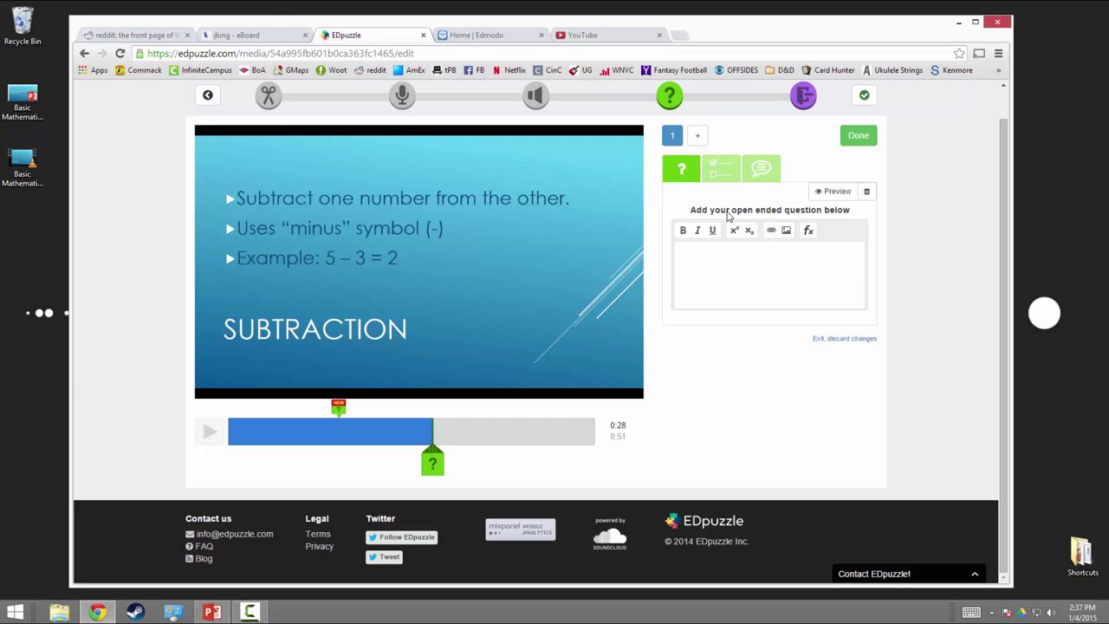
left_click(720, 168)
left_click(722, 264)
type("What is 13-8?")
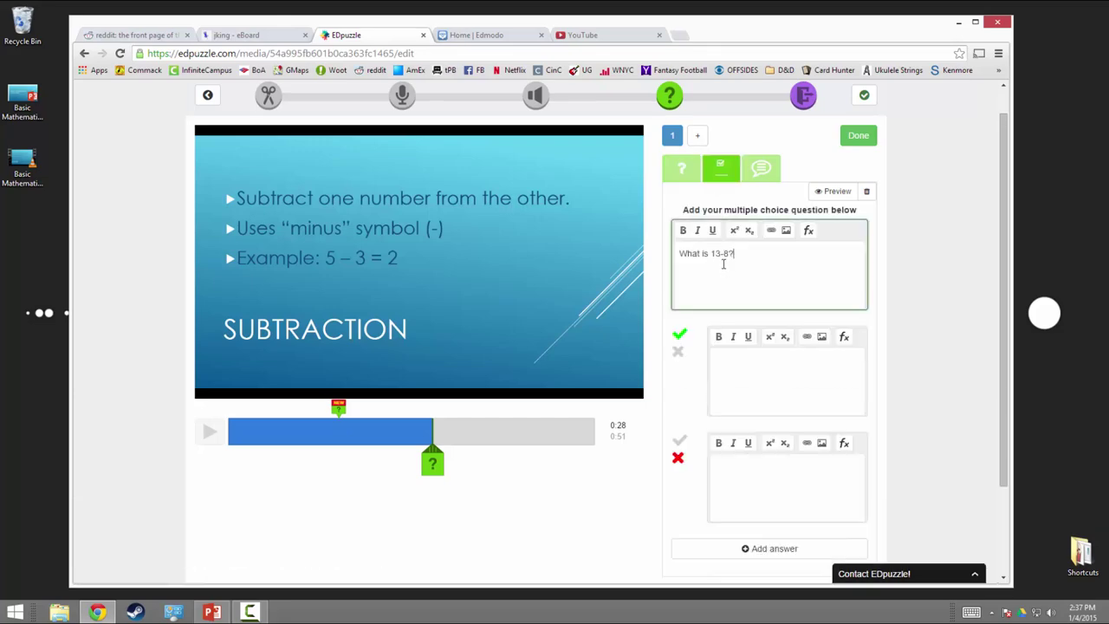
Give the subtraction question the correct answer 5 and the wrong answers 6 and 21, and finish it
key("Tab")
type("5")
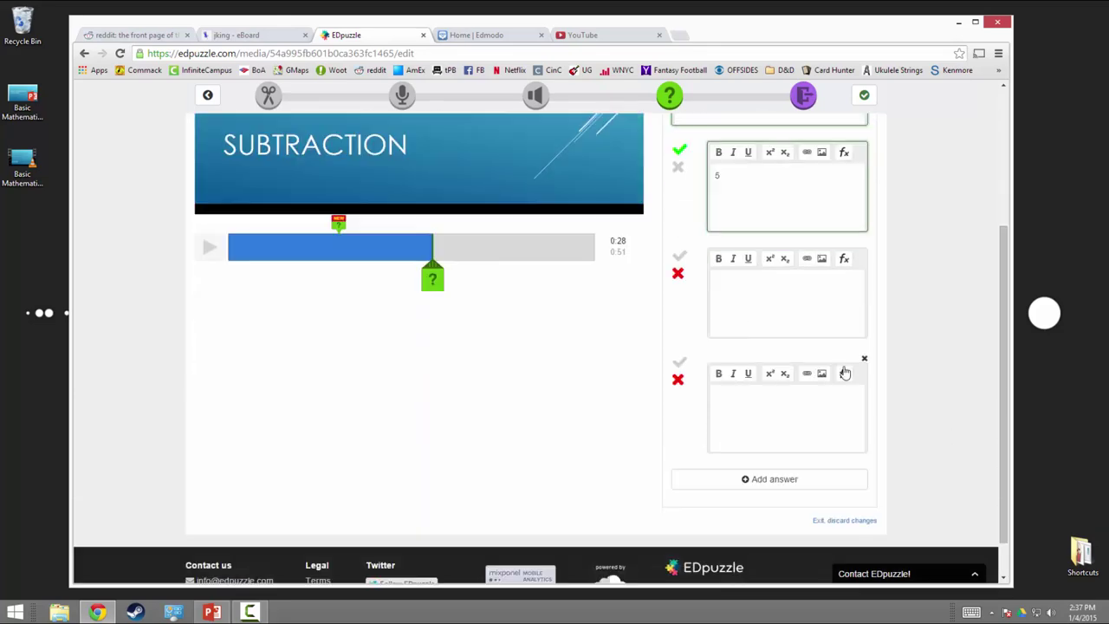
left_click(792, 346)
type("6")
left_click(776, 466)
type("21")
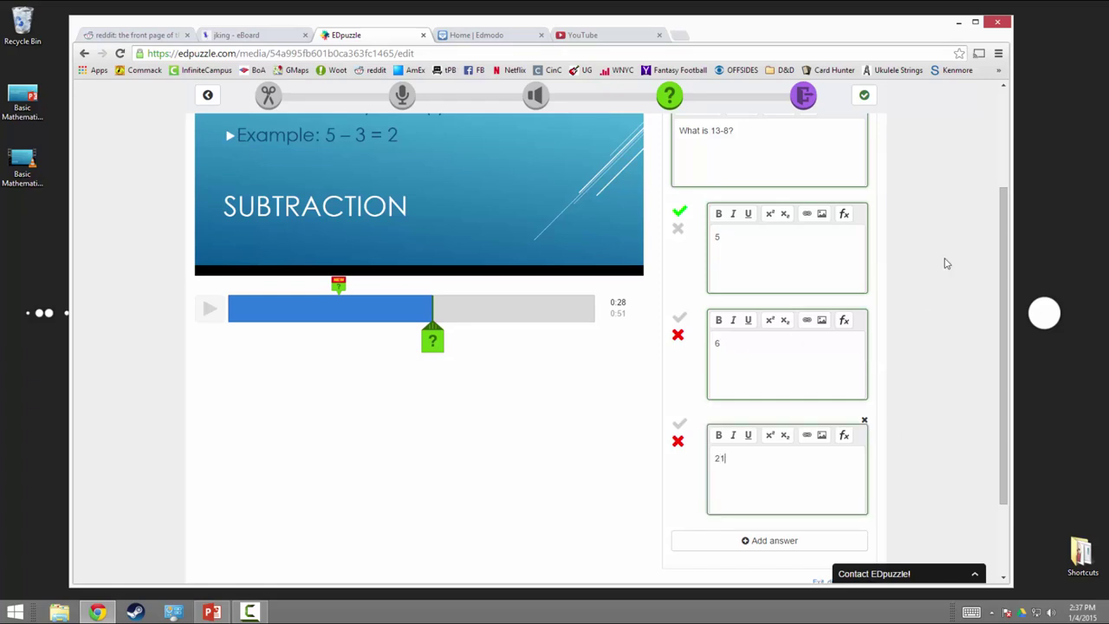
scroll(947, 263, "up", 1)
scroll(850, 127, "up", 2)
left_click(857, 164)
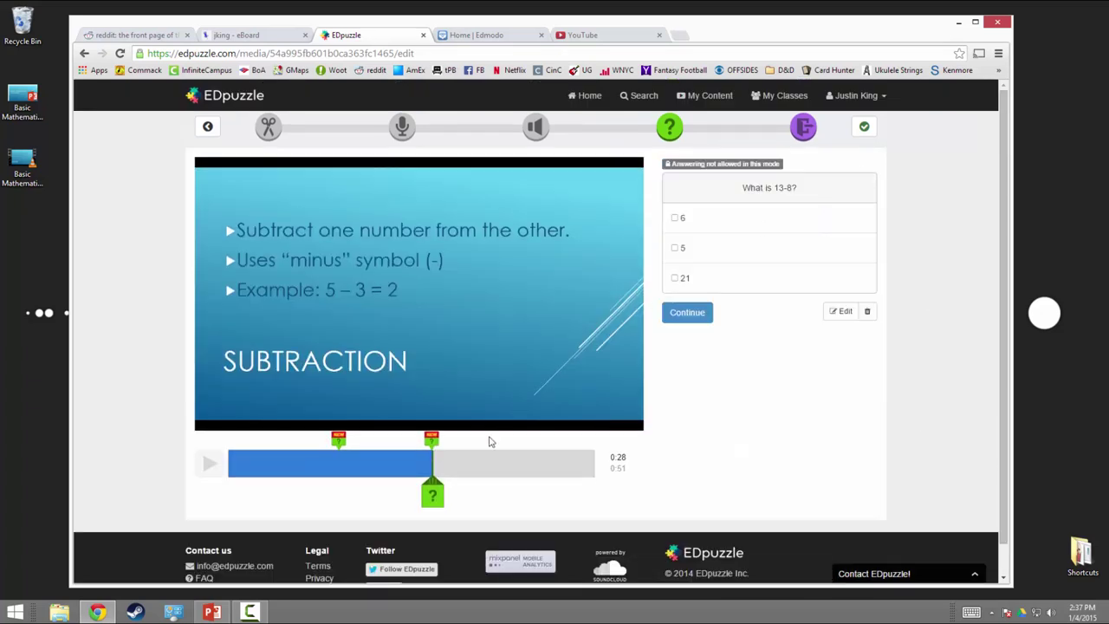
Move the question marker to 0:39 on the Multiplication slide and start a new question there
left_click(686, 312)
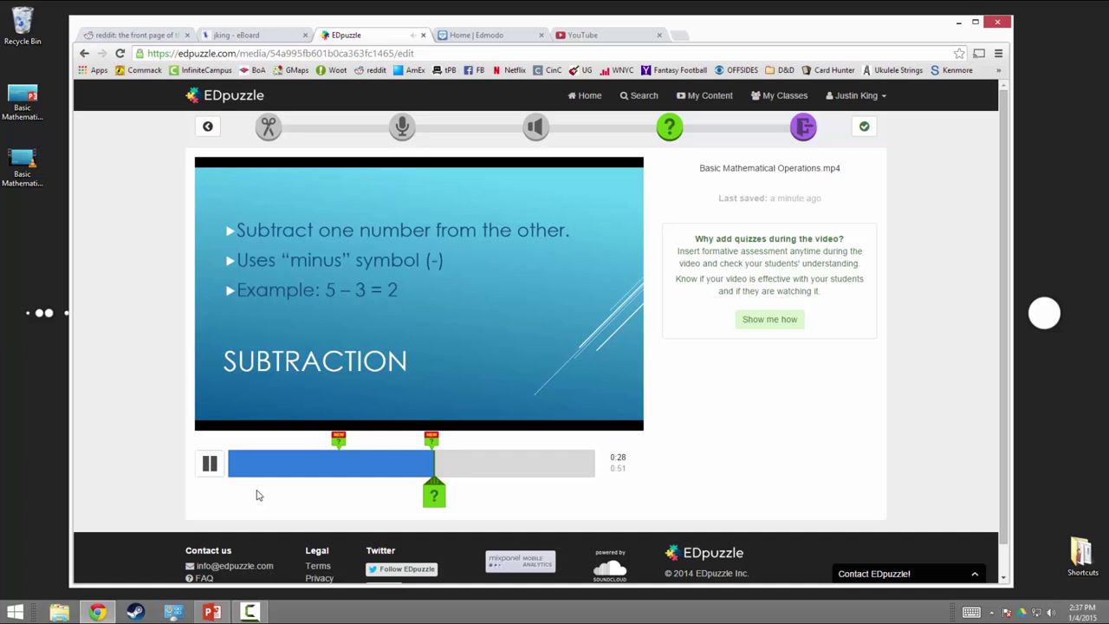
left_click(211, 465)
left_click(491, 465)
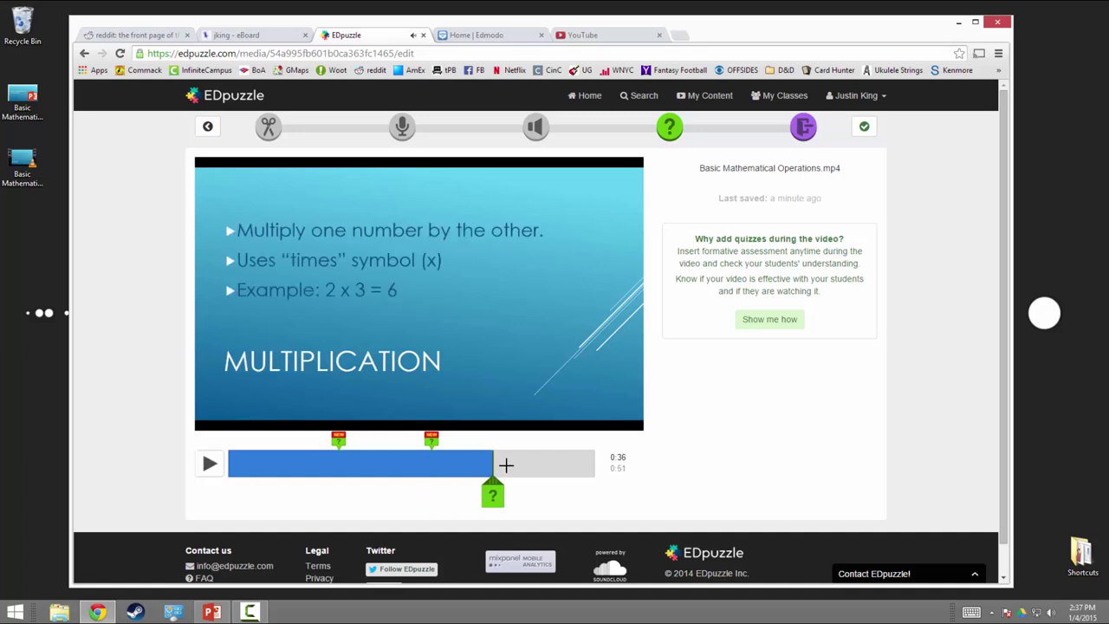
left_click_drag(506, 465, 513, 464)
left_click(512, 493)
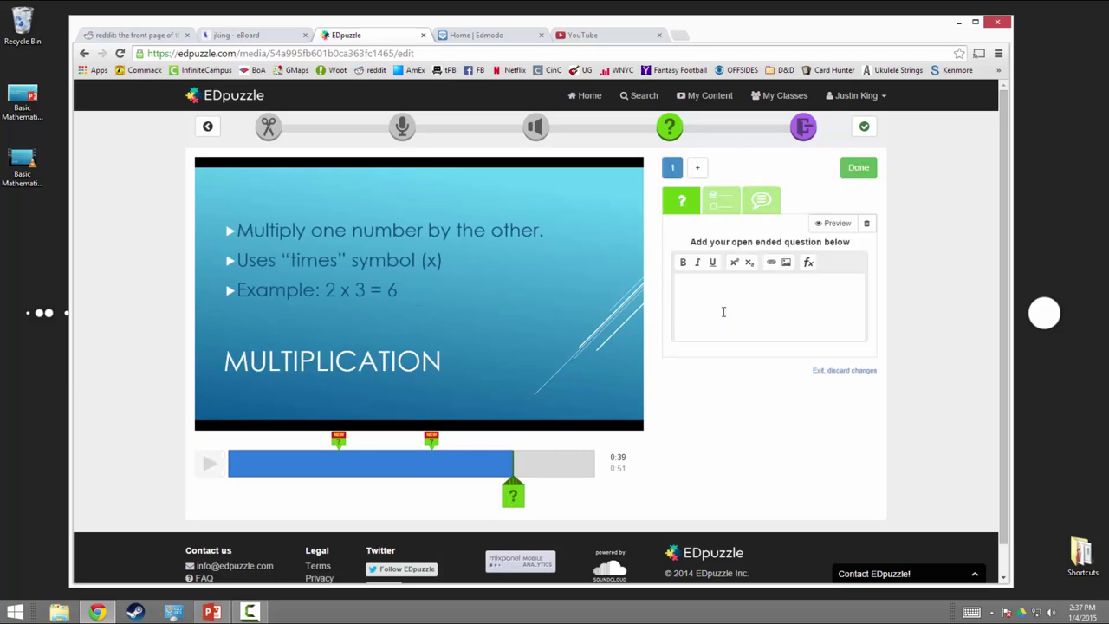
Look through the multiple-choice, open-ended and comment formats available for the new question
left_click(720, 203)
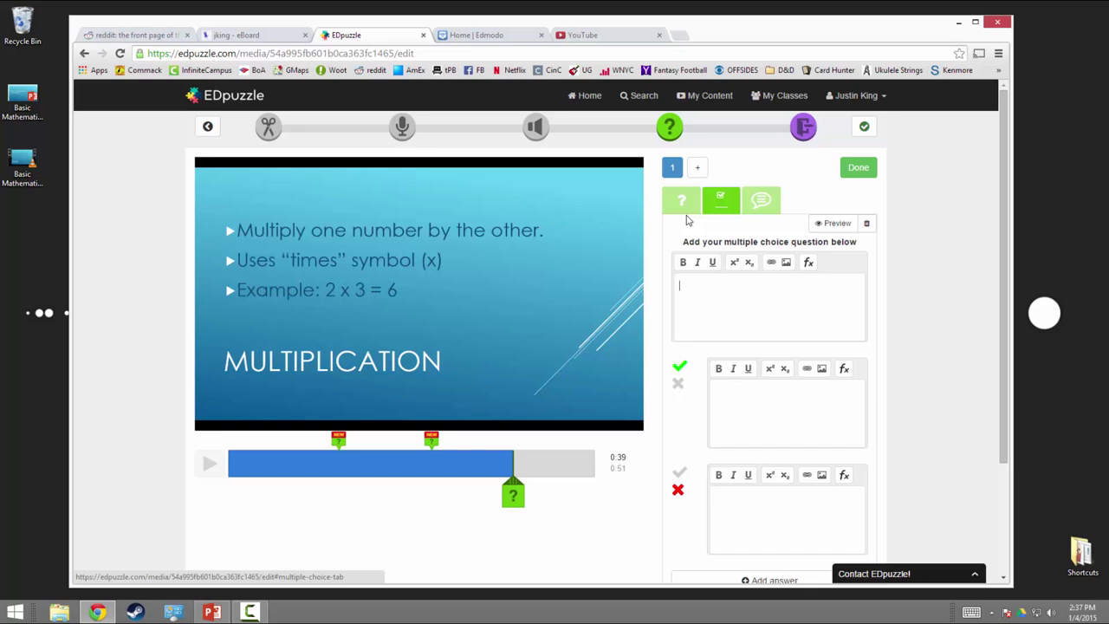
left_click(684, 205)
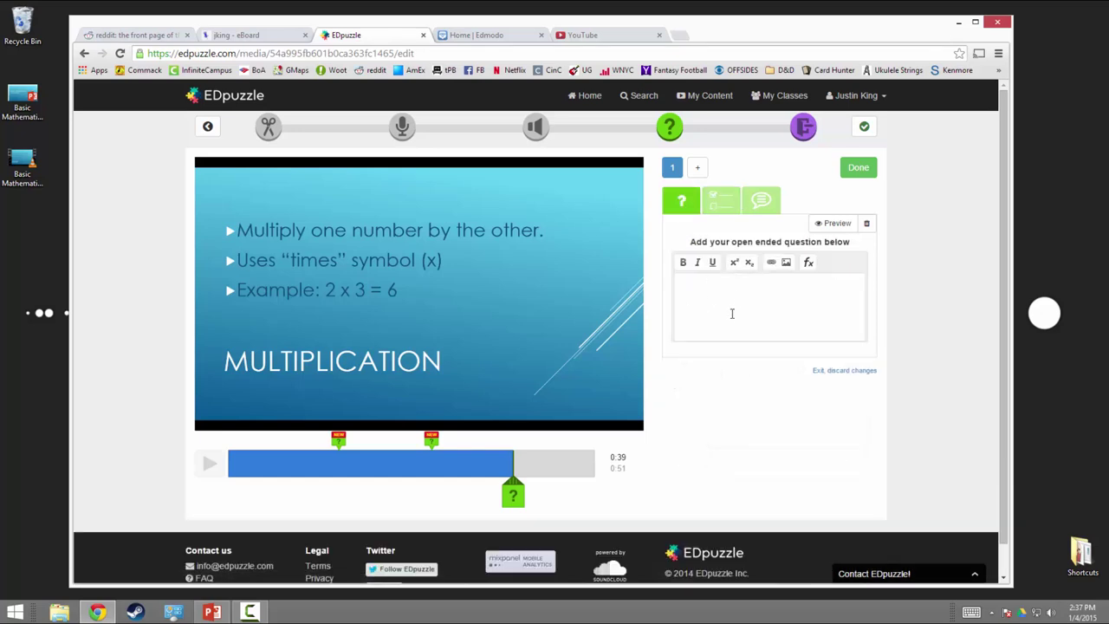
left_click(720, 201)
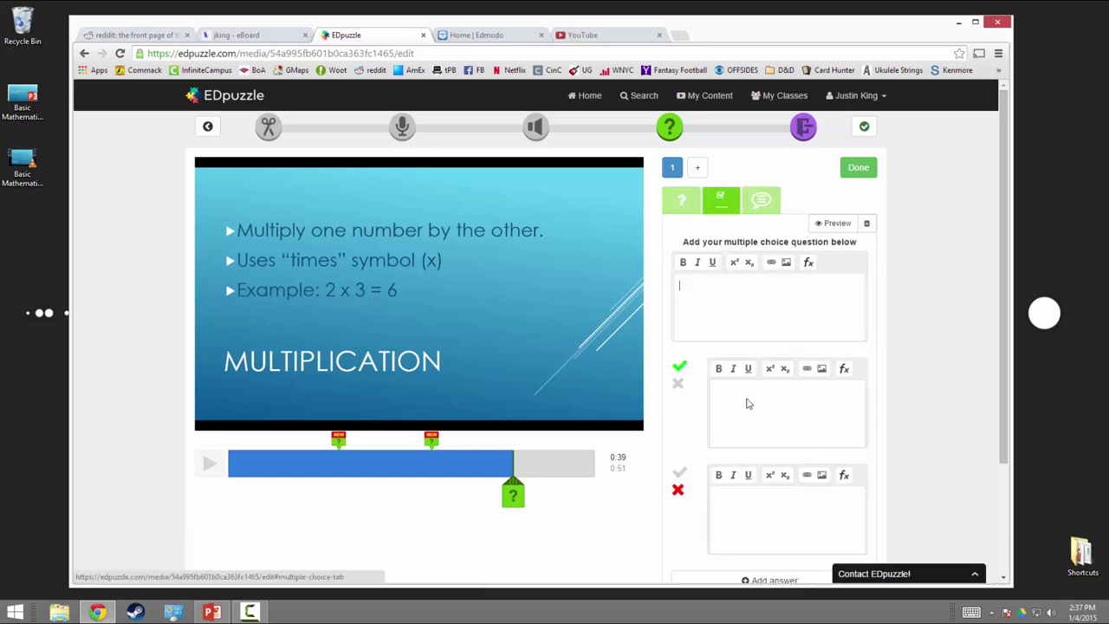
left_click(762, 203)
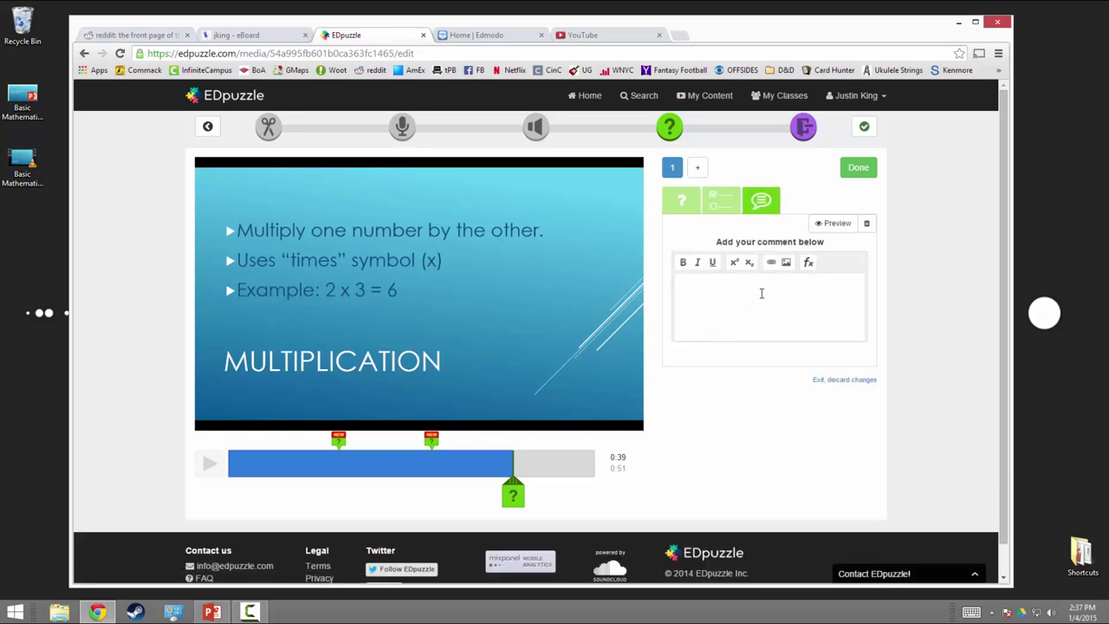
Write the multiple-choice question "What is 1x8?" with 8 as the correct answer and 1 among the wrong answers, and finish it
left_click(724, 211)
type("What is 1x")
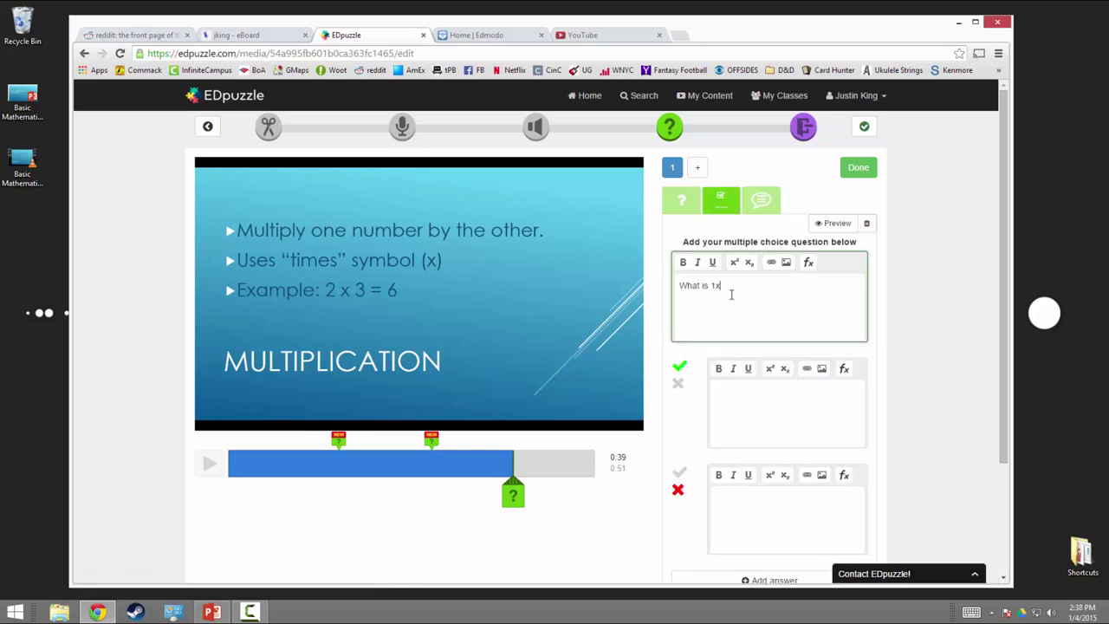
type("8?")
scroll(730, 295, "down", 1)
left_click(743, 342)
type("8")
left_click(760, 442)
type("1")
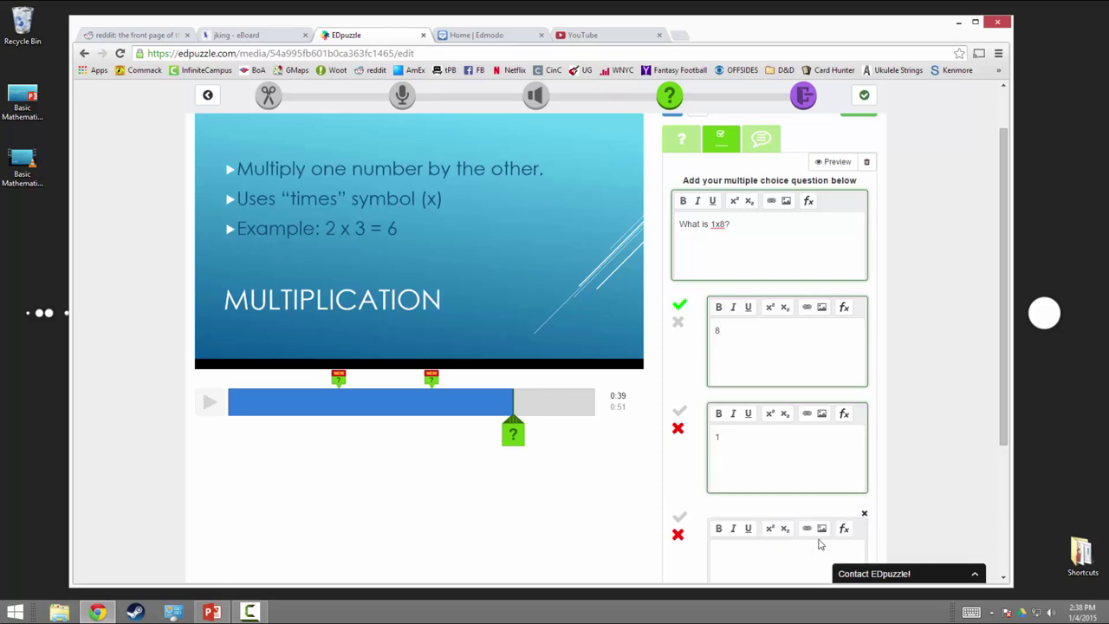
scroll(762, 346, "up", 5)
left_click(859, 167)
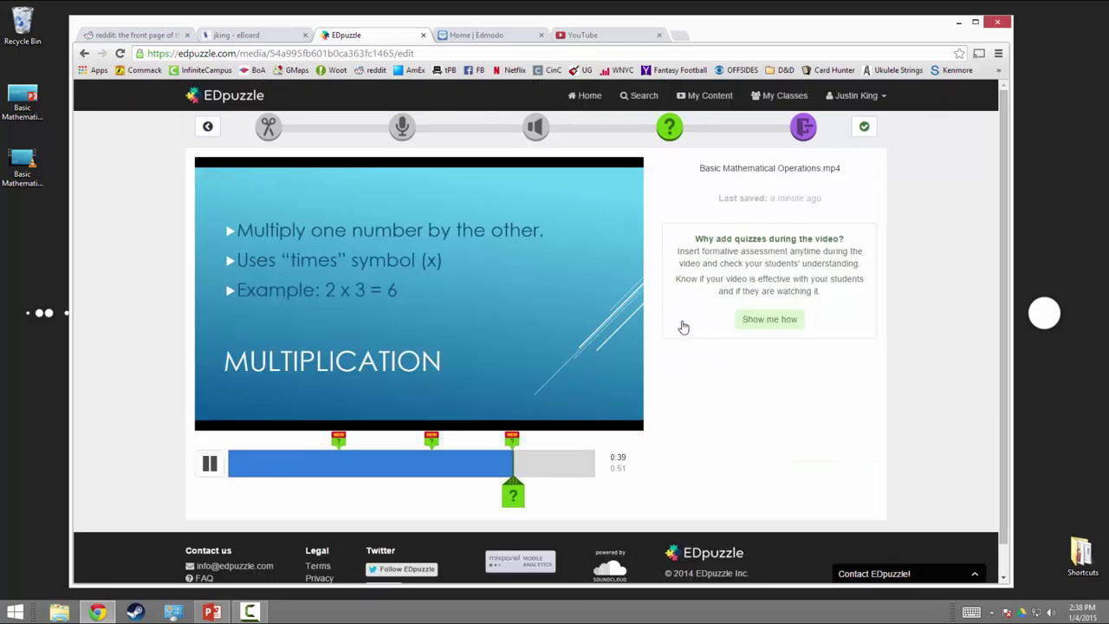
At 0:50 on the Division slide, add the question "What is 6 divided by 2?" and make it multiple choice
left_click(584, 469)
left_click(593, 495)
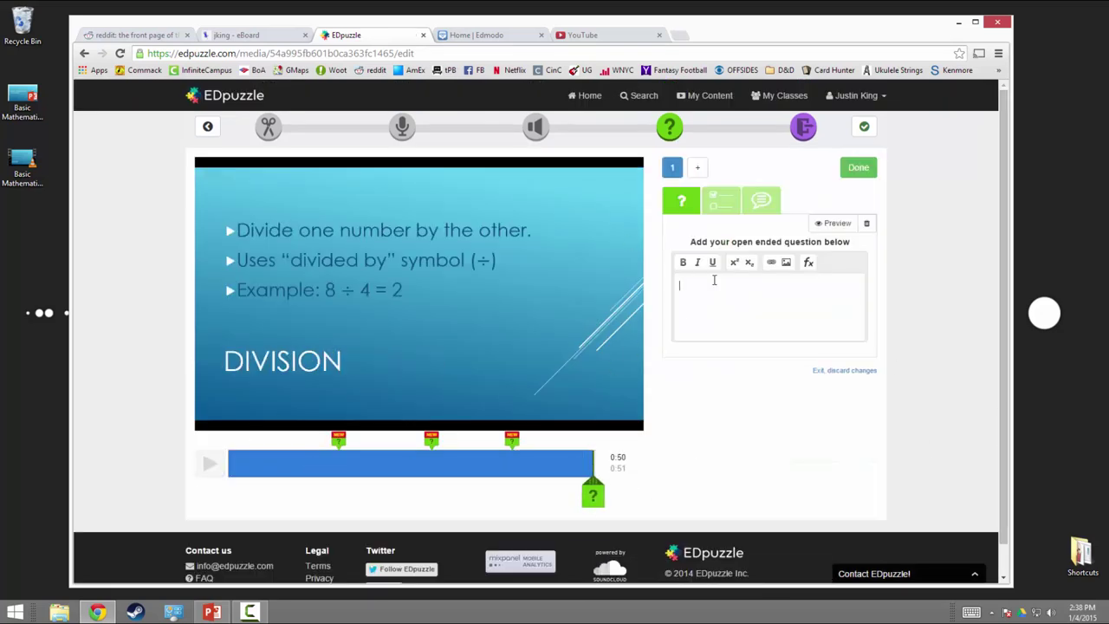
type("What is ")
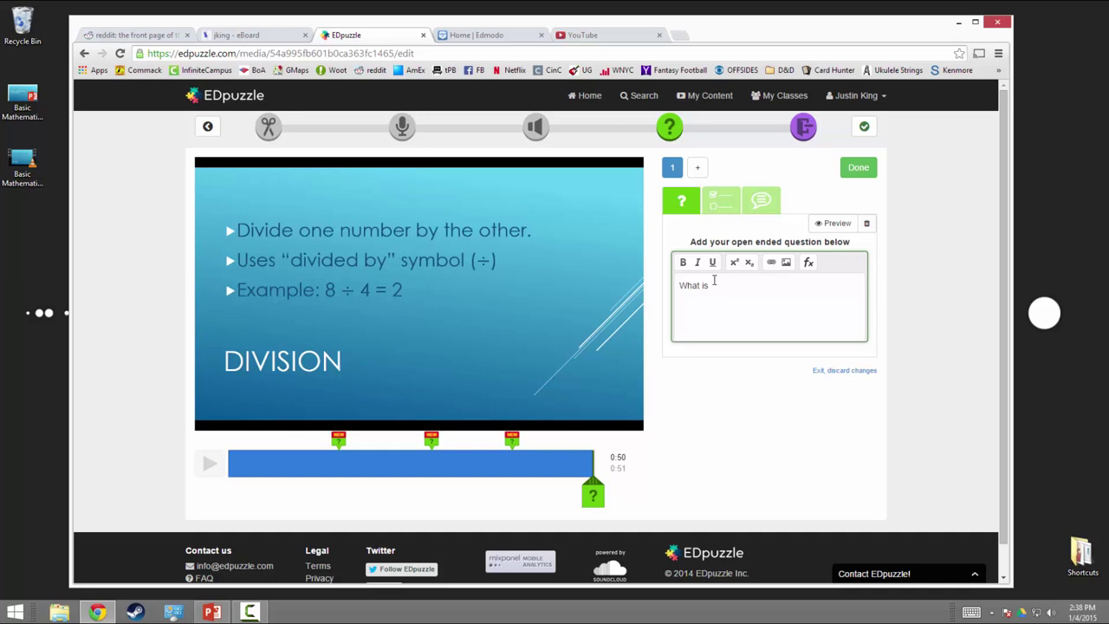
type("6 divided by 2?")
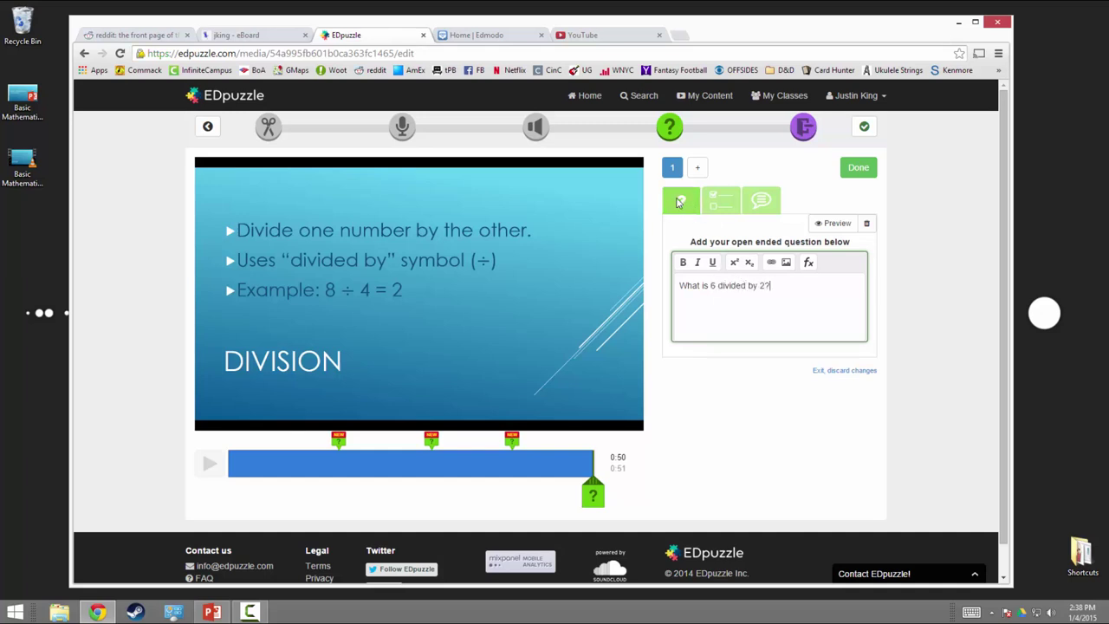
left_click(721, 203)
Give the division question the correct answer 3 and the wrong answers 12 and 4, and finish it
scroll(745, 359, "down", 1)
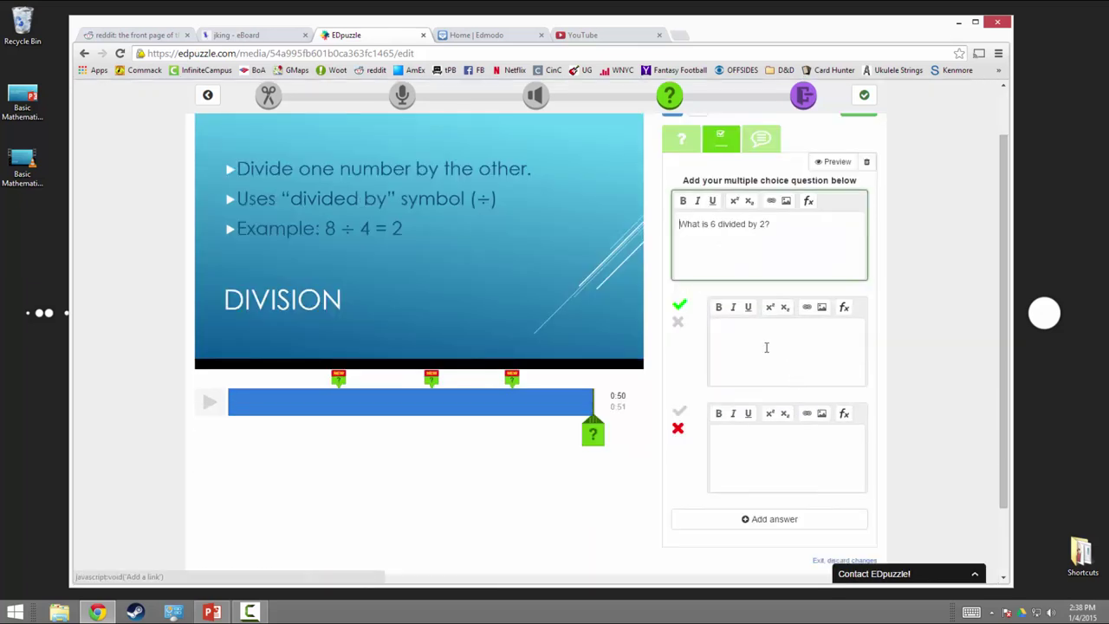
left_click(773, 348)
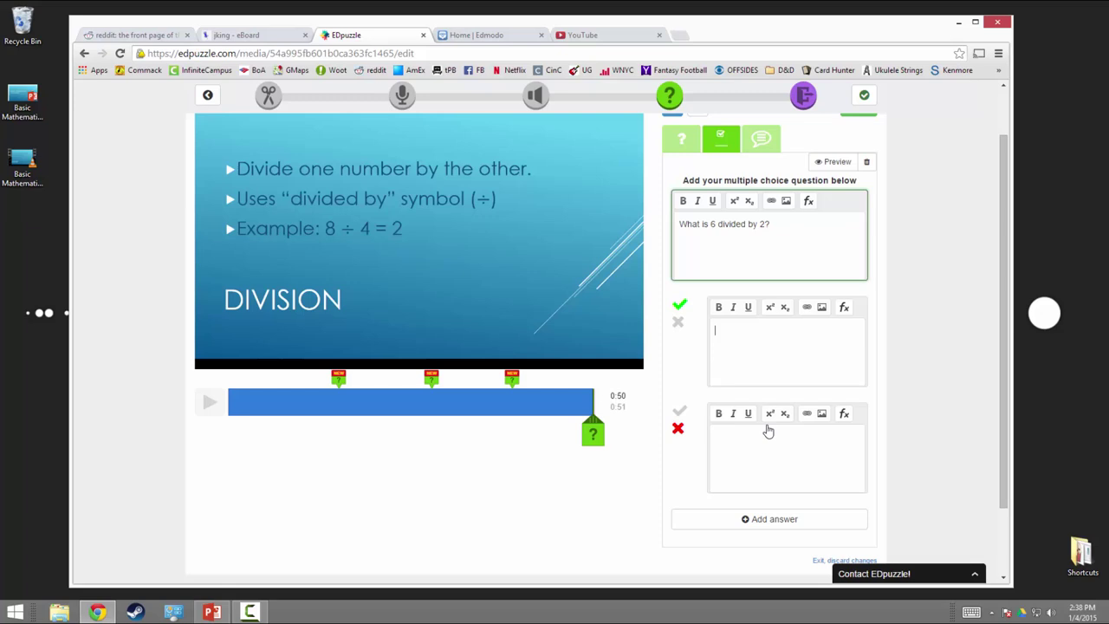
type("3")
left_click(814, 518)
scroll(769, 344, "down", 2)
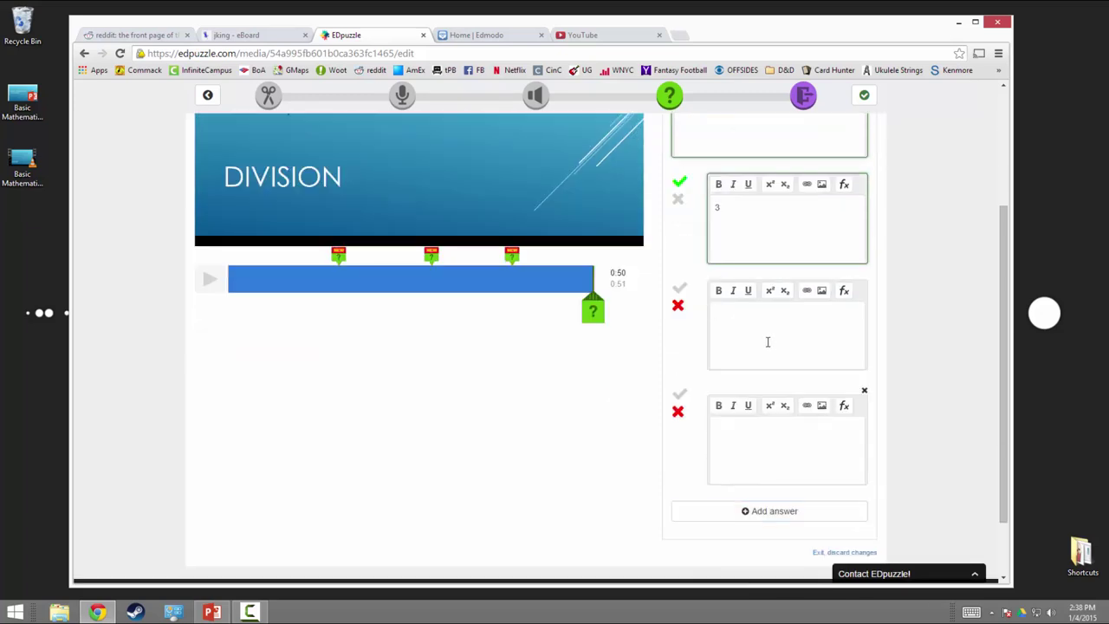
left_click(767, 341)
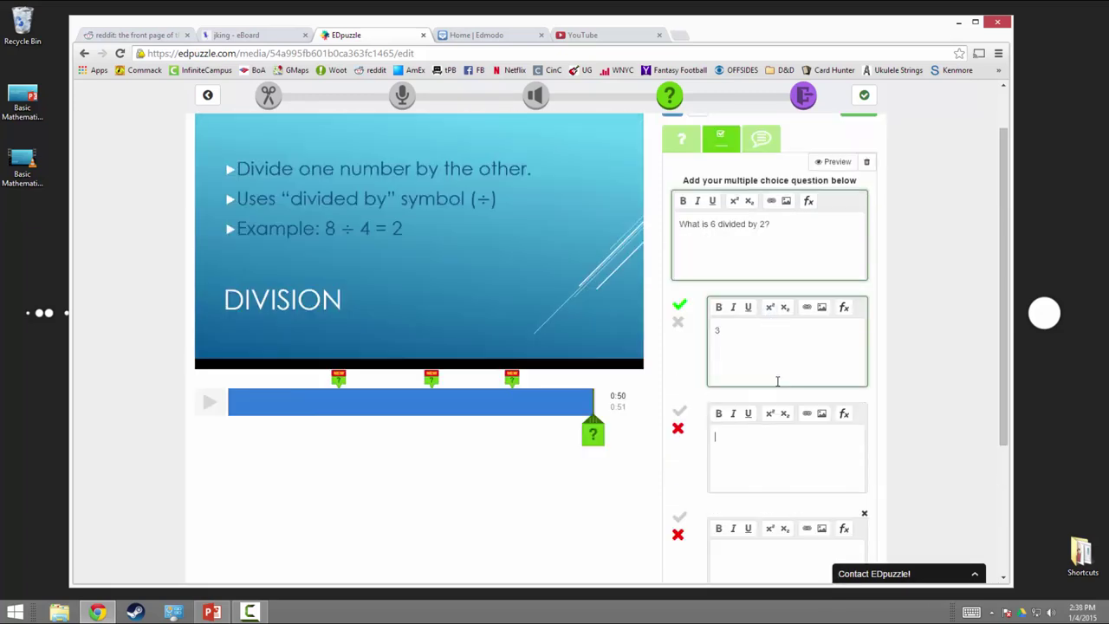
type("12")
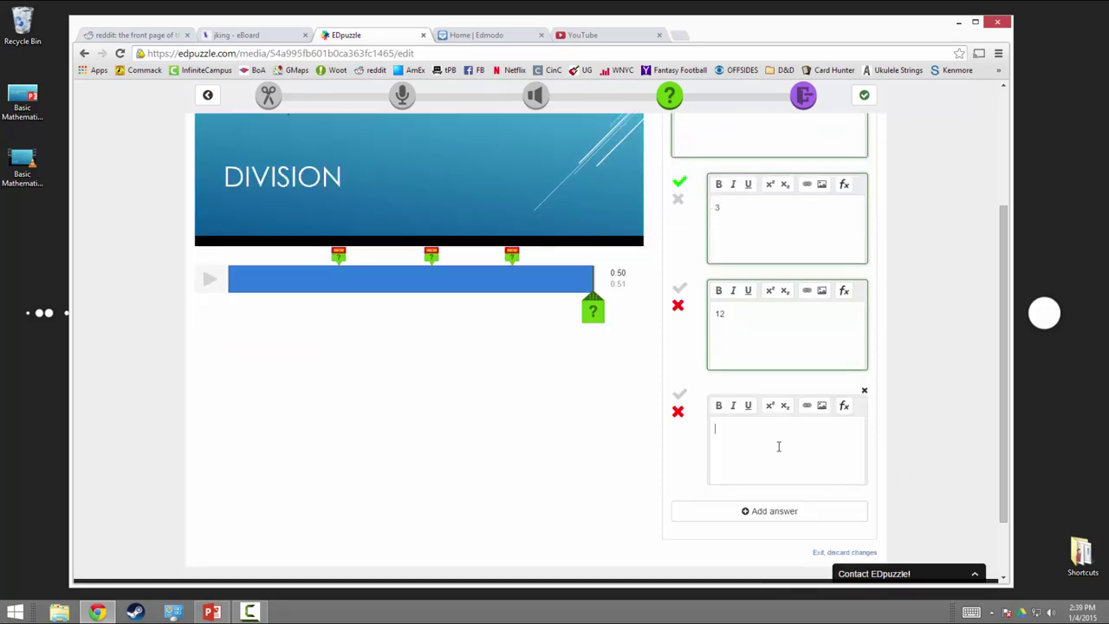
scroll(906, 404, "up", 5)
left_click(860, 167)
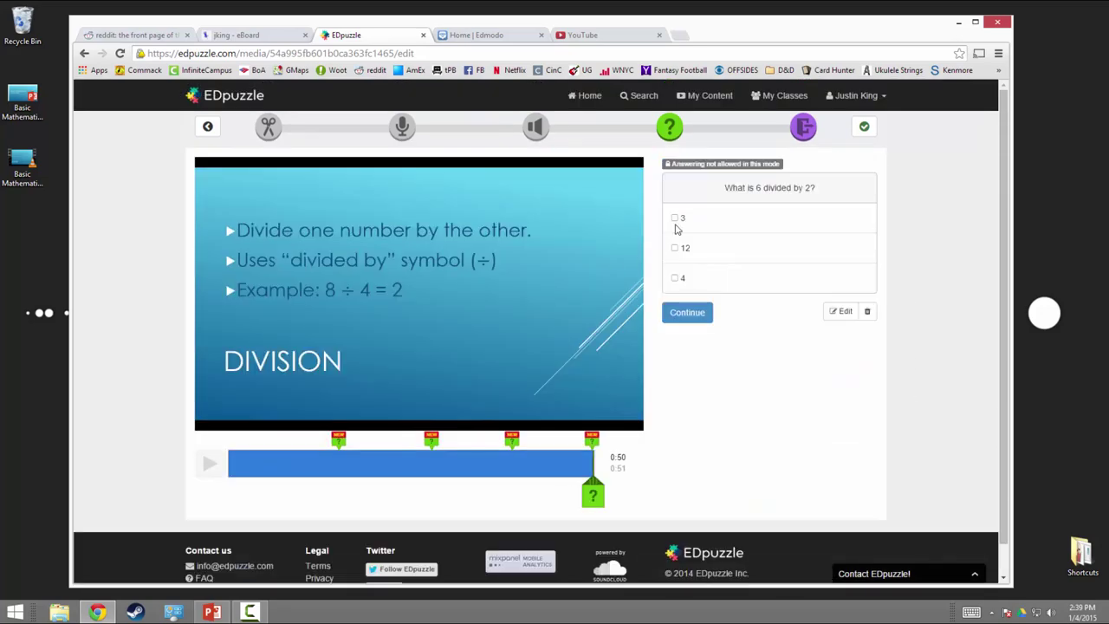
Save the quiz video with the mp4 extension removed from its title, and turn off Prevent skipping in the assignment settings
left_click(801, 130)
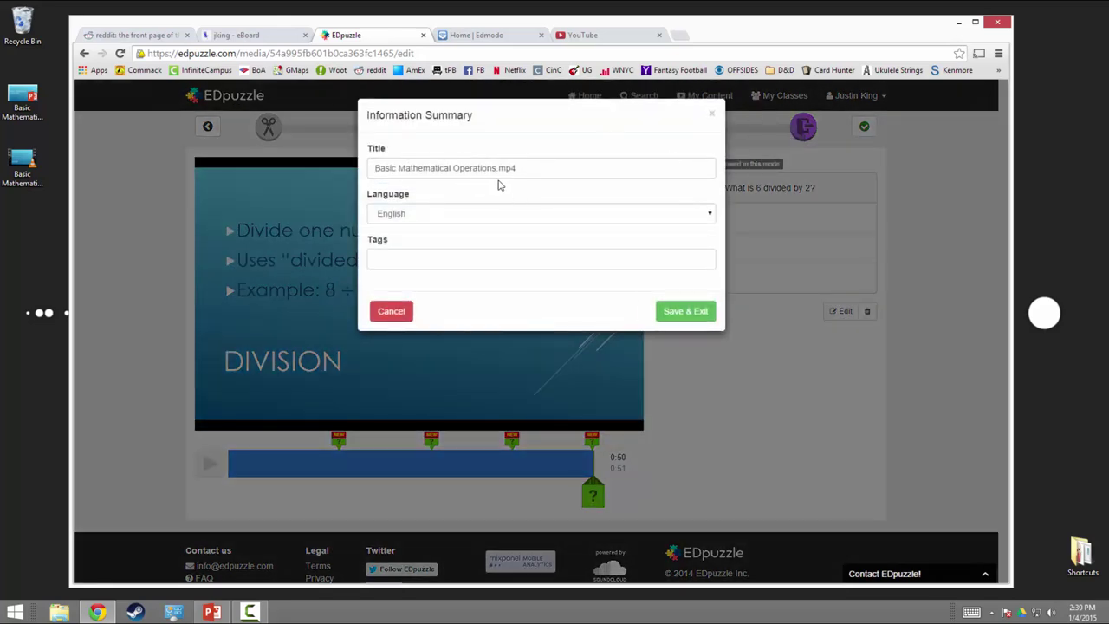
left_click_drag(517, 168, 502, 170)
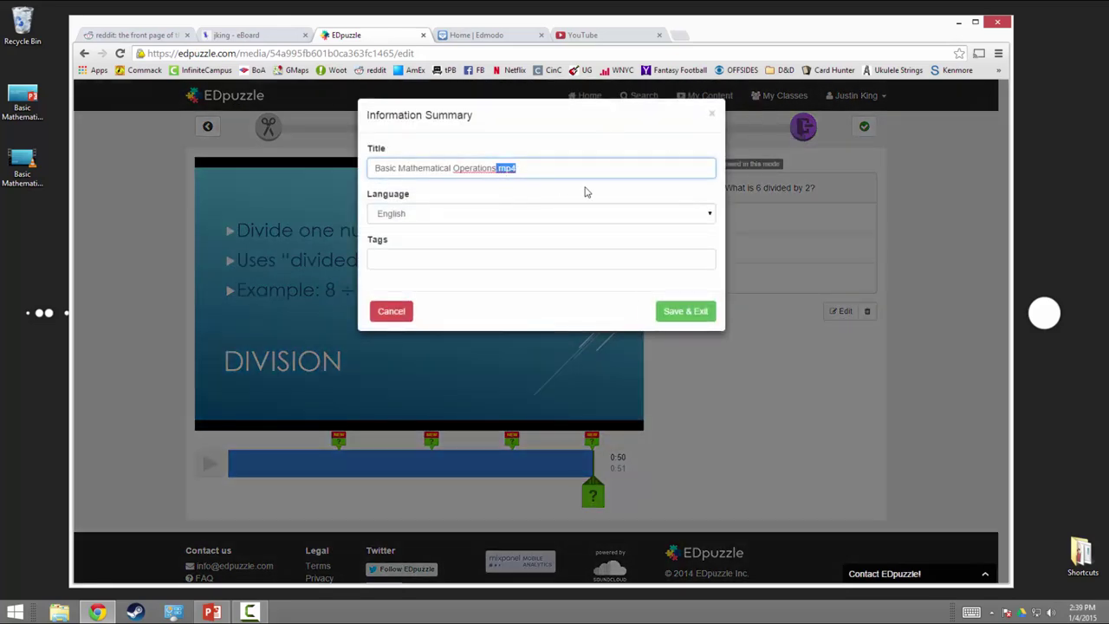
key("BackSpace")
left_click(680, 311)
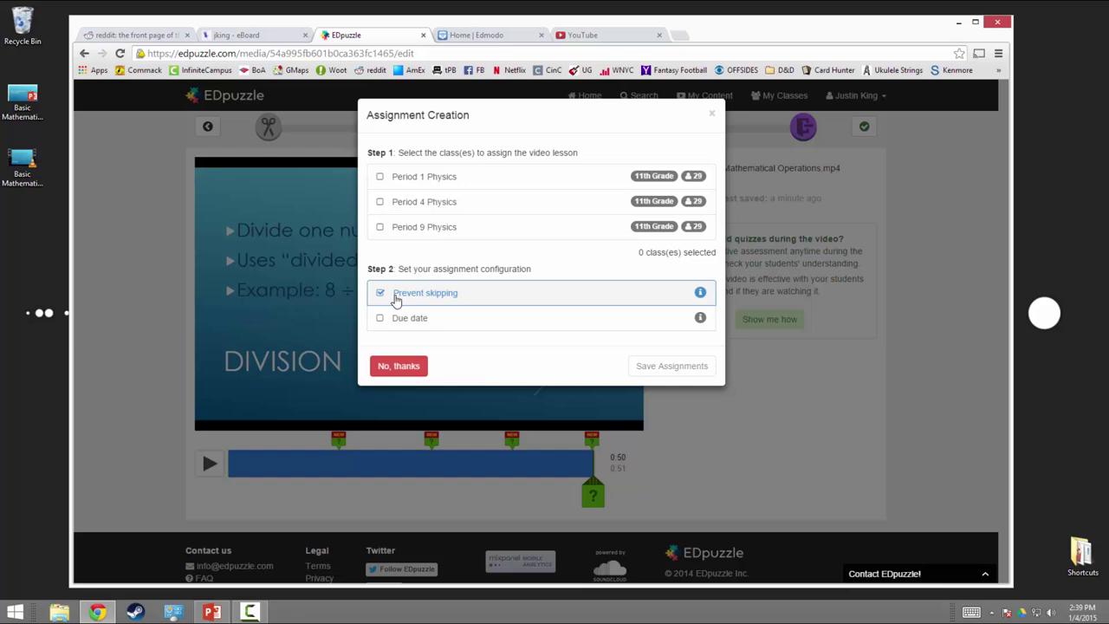
left_click(415, 294)
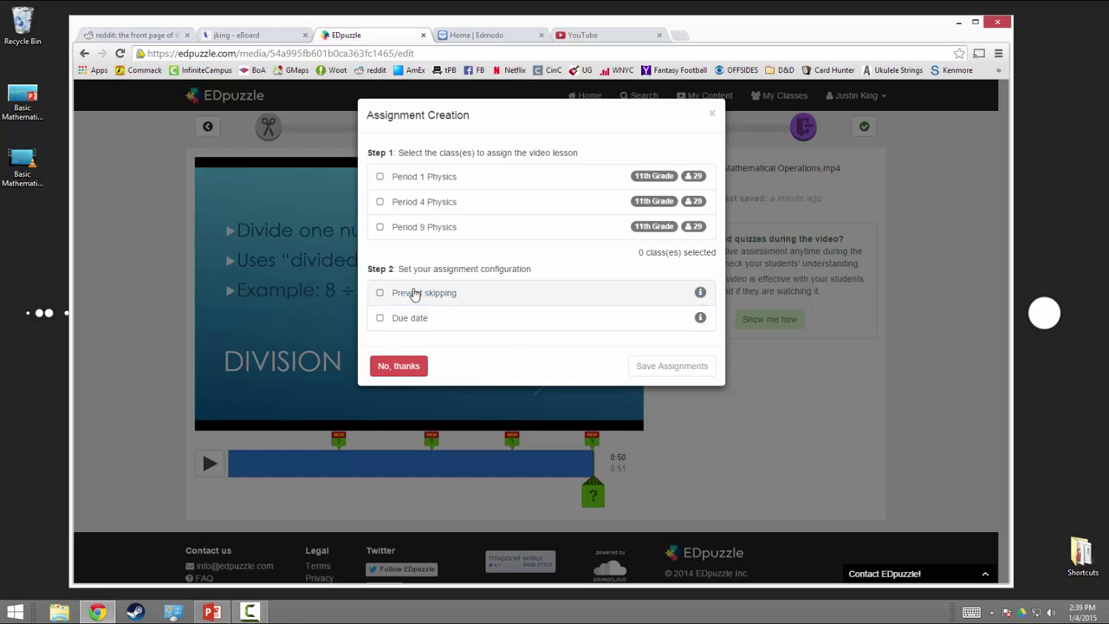
Turn Prevent skipping back on in the assignment settings and decline assigning the video to a class
left_click(415, 294)
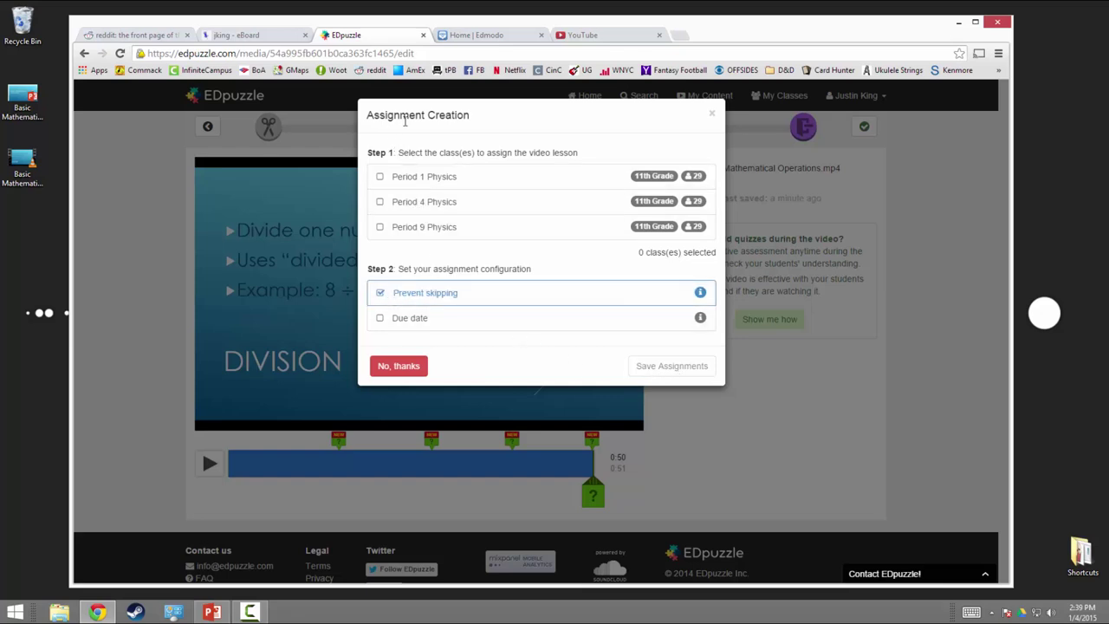
left_click(397, 367)
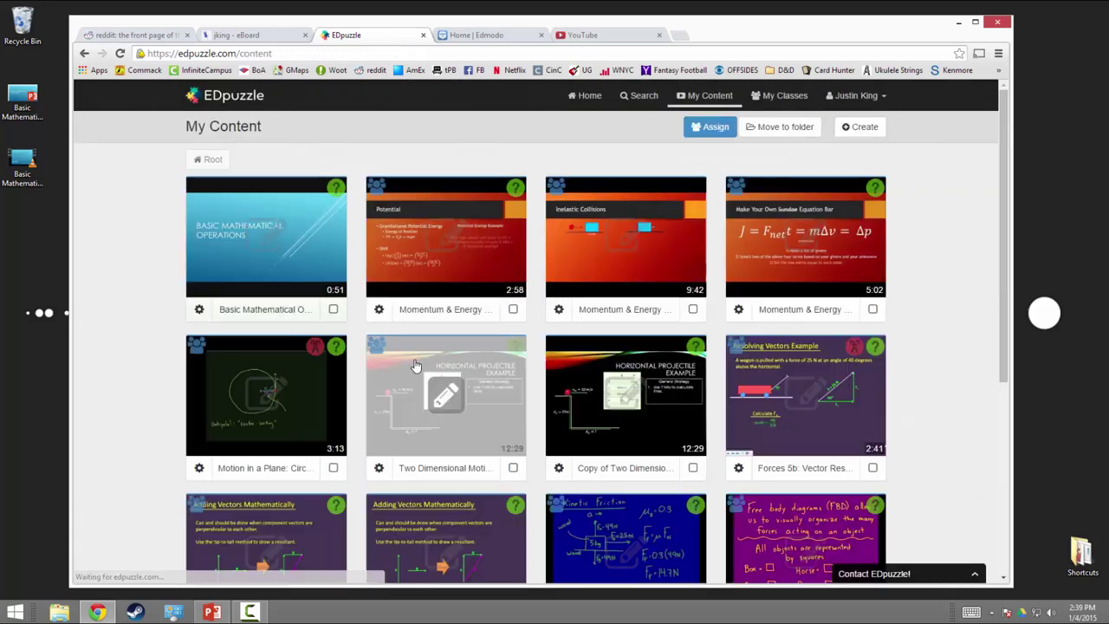
Open the assignment options for Basic Mathematical Operations from My Content, close them without assigning a class, and look through the video list
left_click(199, 309)
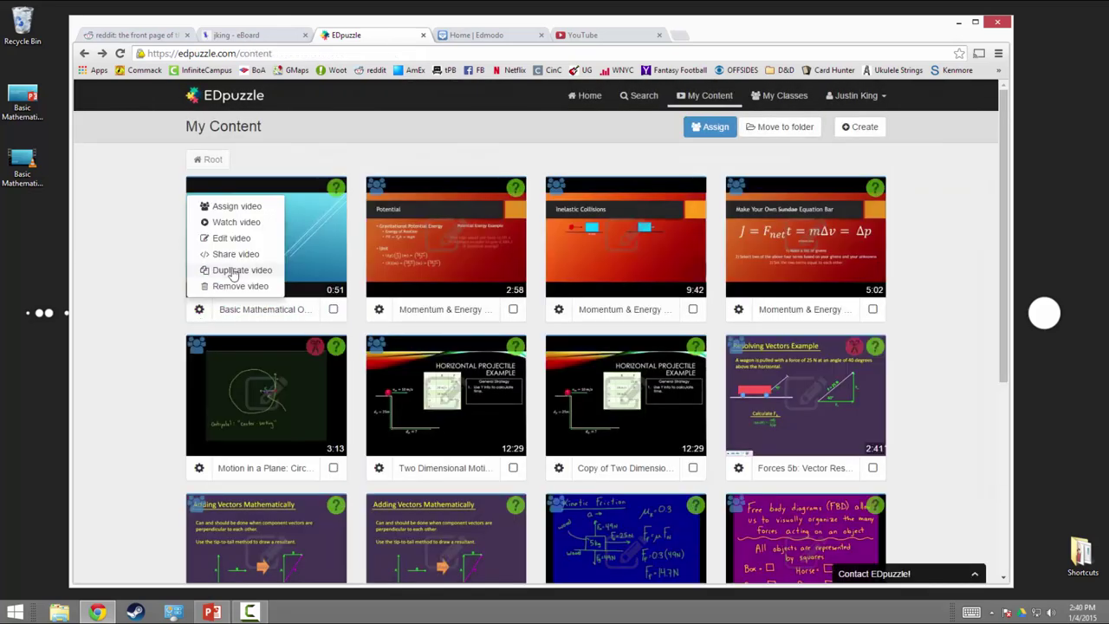
left_click(247, 210)
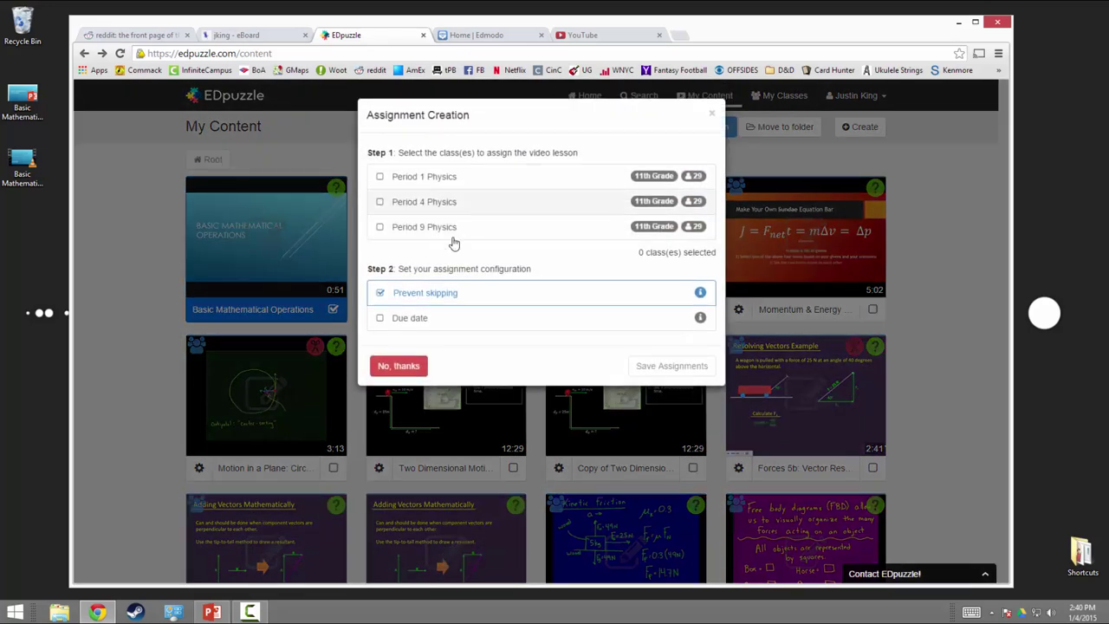
left_click(399, 366)
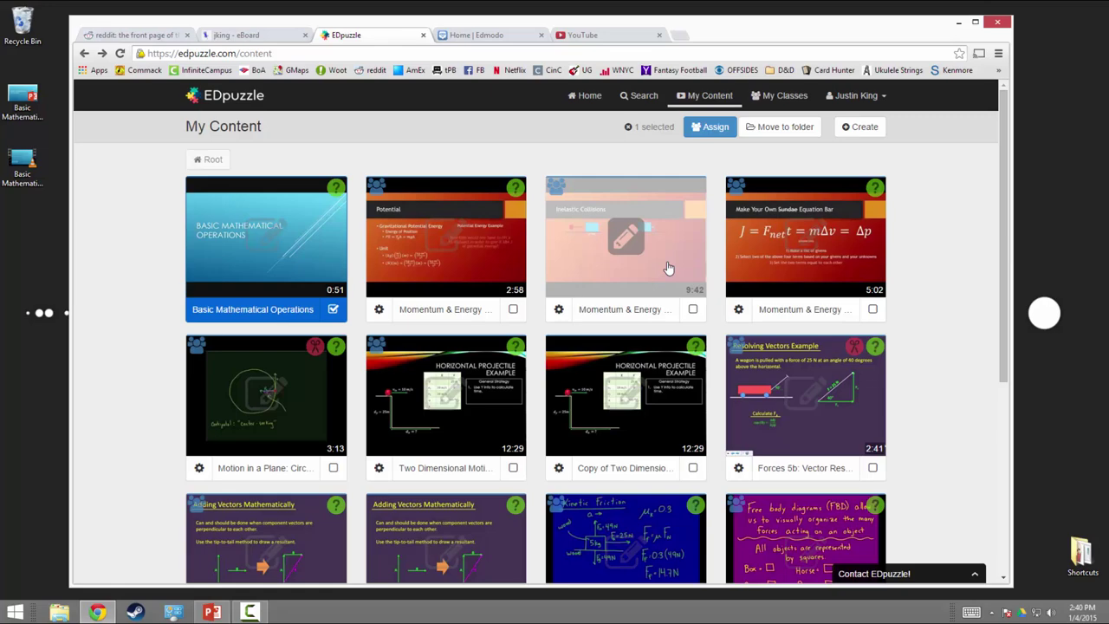
scroll(938, 326, "down", 3)
scroll(939, 334, "down", 1)
scroll(948, 338, "up", 5)
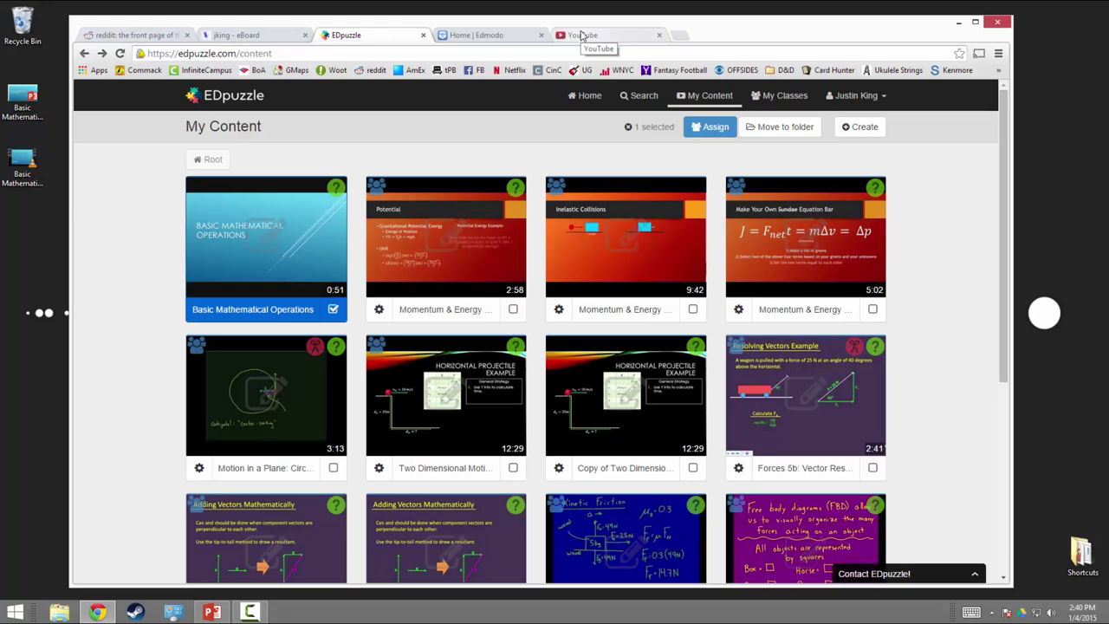
Switch to YouTube and upload Basic Mathematical Operations.mp4 from the Desktop as a public video
left_click(583, 35)
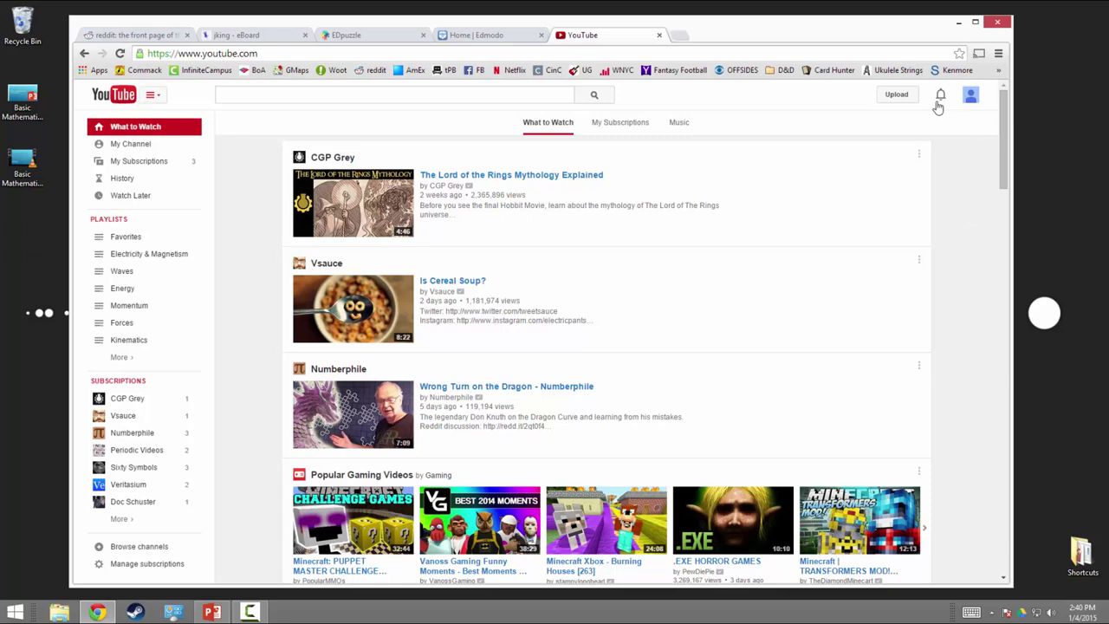
left_click(895, 98)
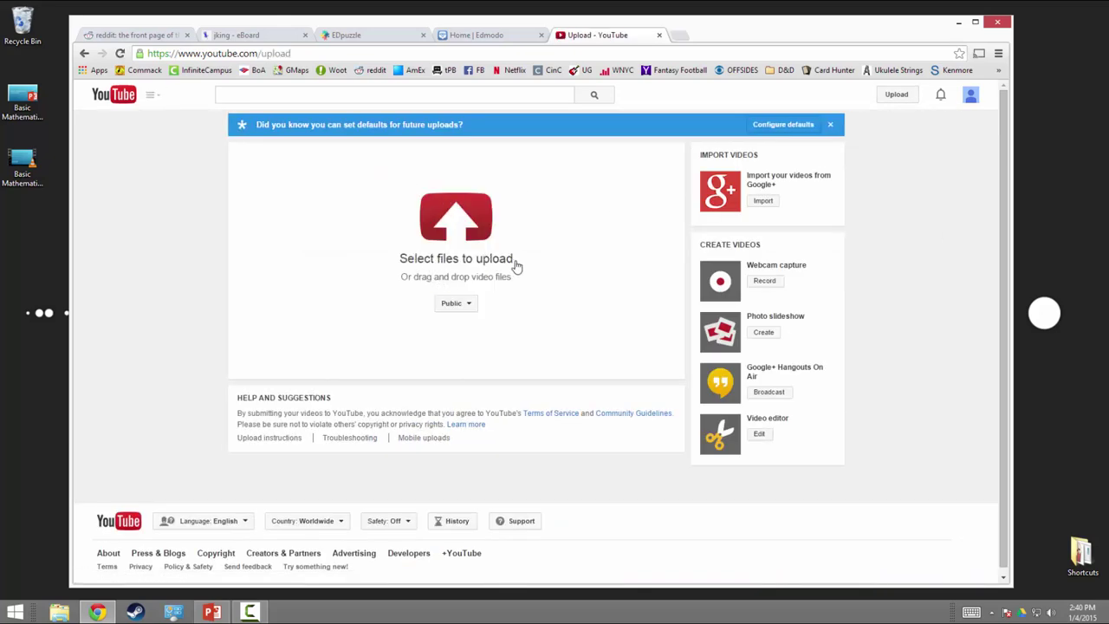
left_click(455, 232)
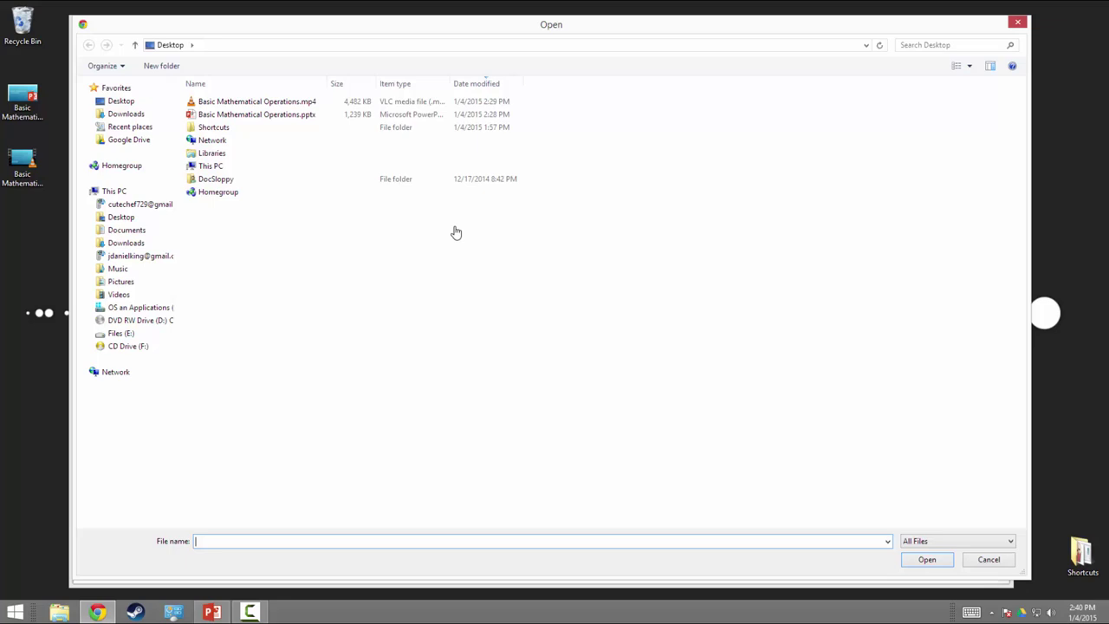
left_click(221, 102)
left_click(913, 562)
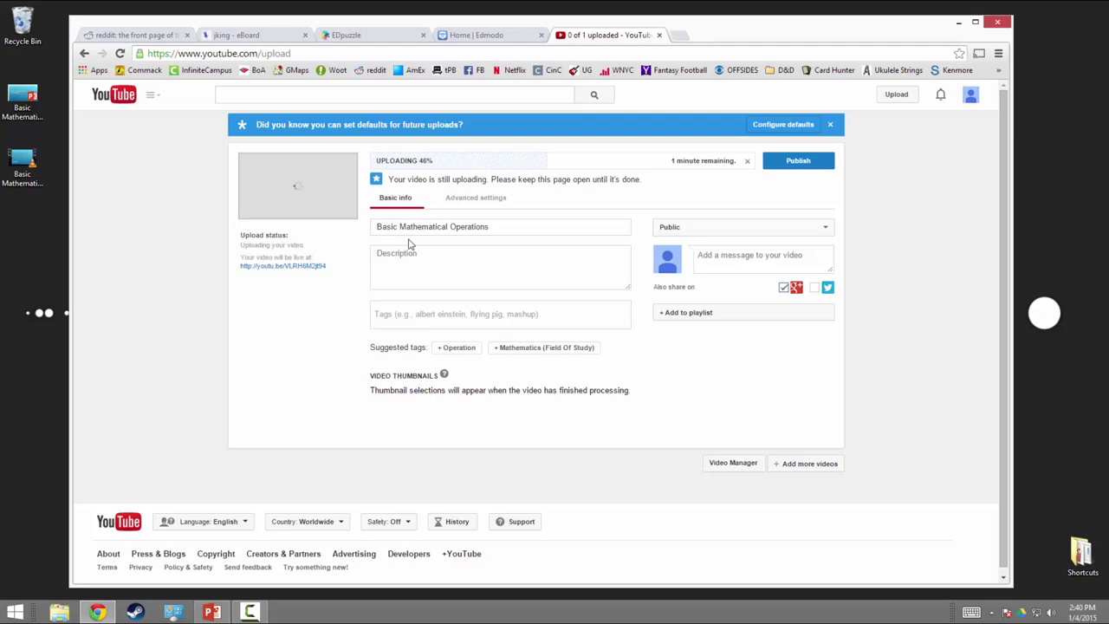
Keep the video title and enter the description "In this lesson we learn about the four basic mathematical operations."
left_click(373, 226)
left_click_drag(374, 226, 493, 226)
left_click(490, 257)
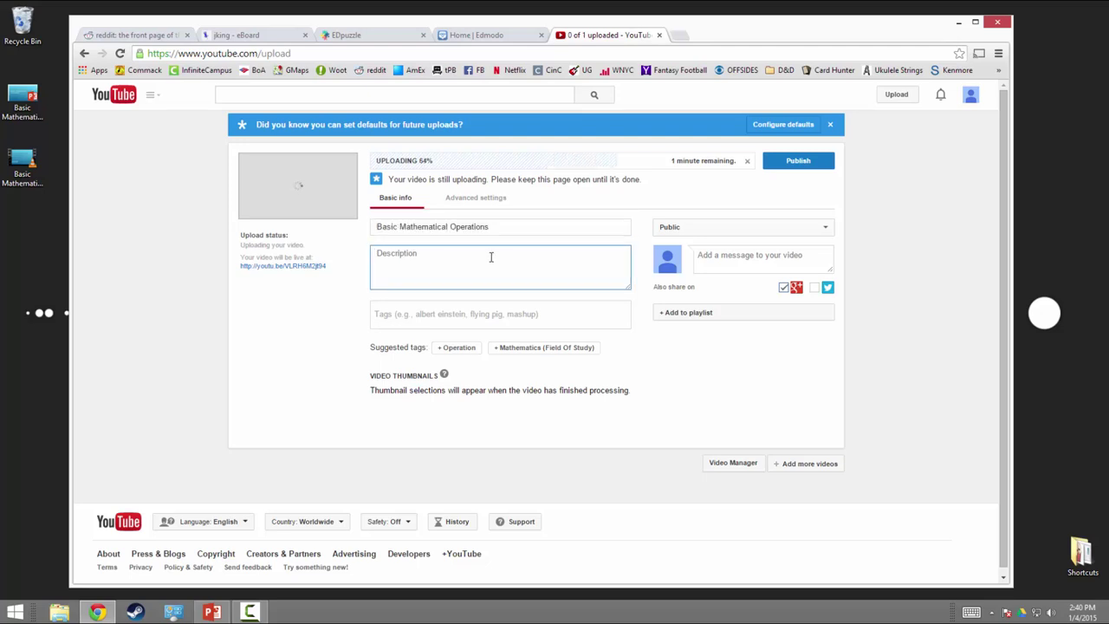
type("In this ")
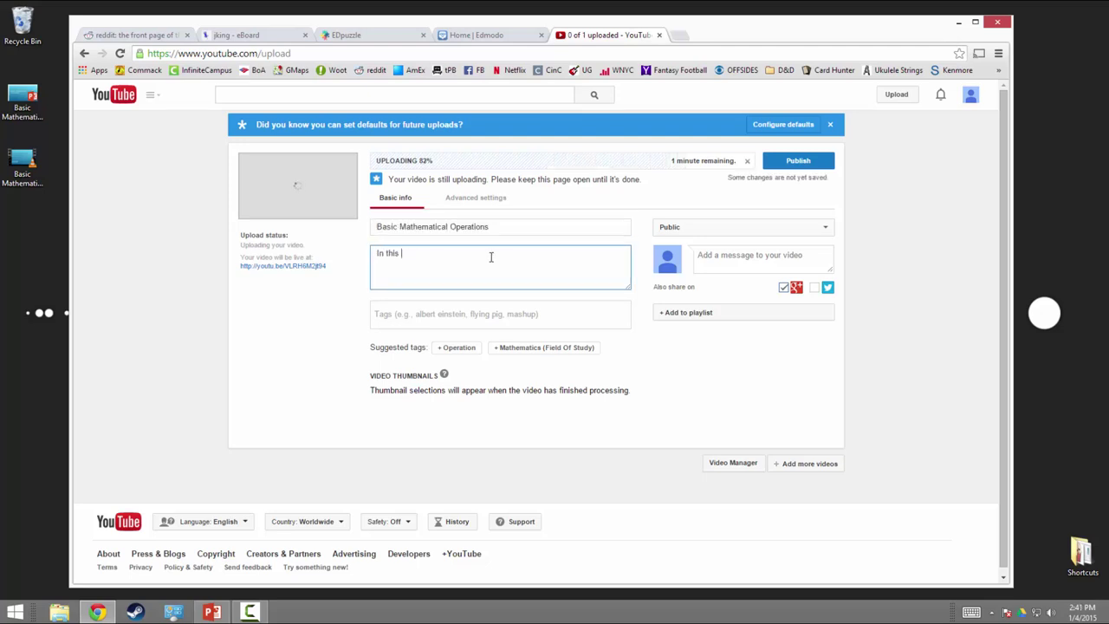
type("lesson we learn about the four baisc mat")
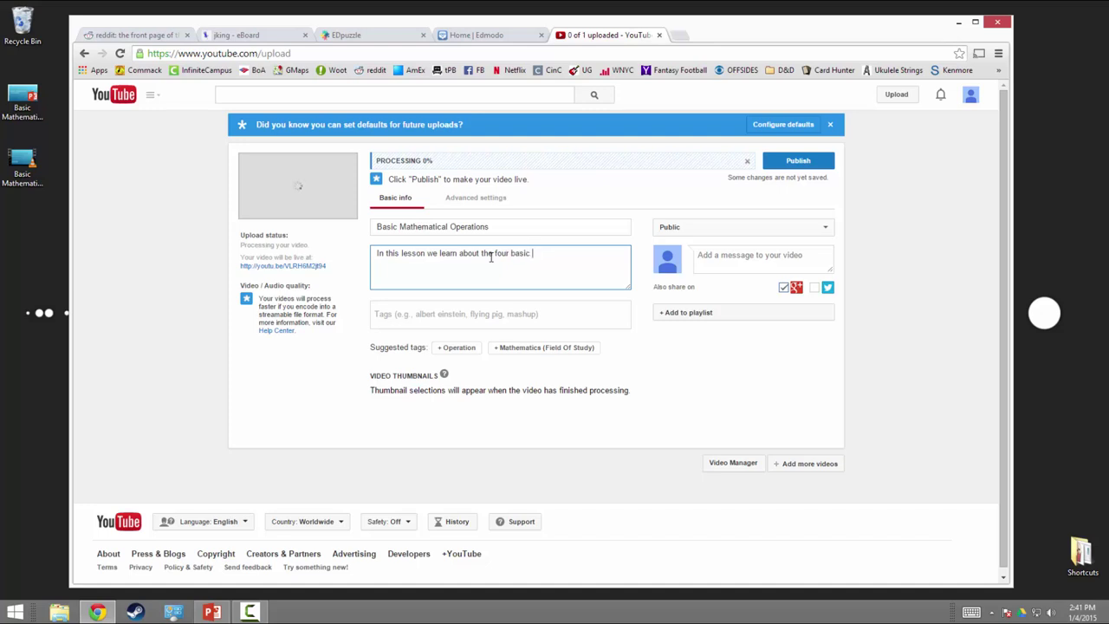
type("mathematical operations")
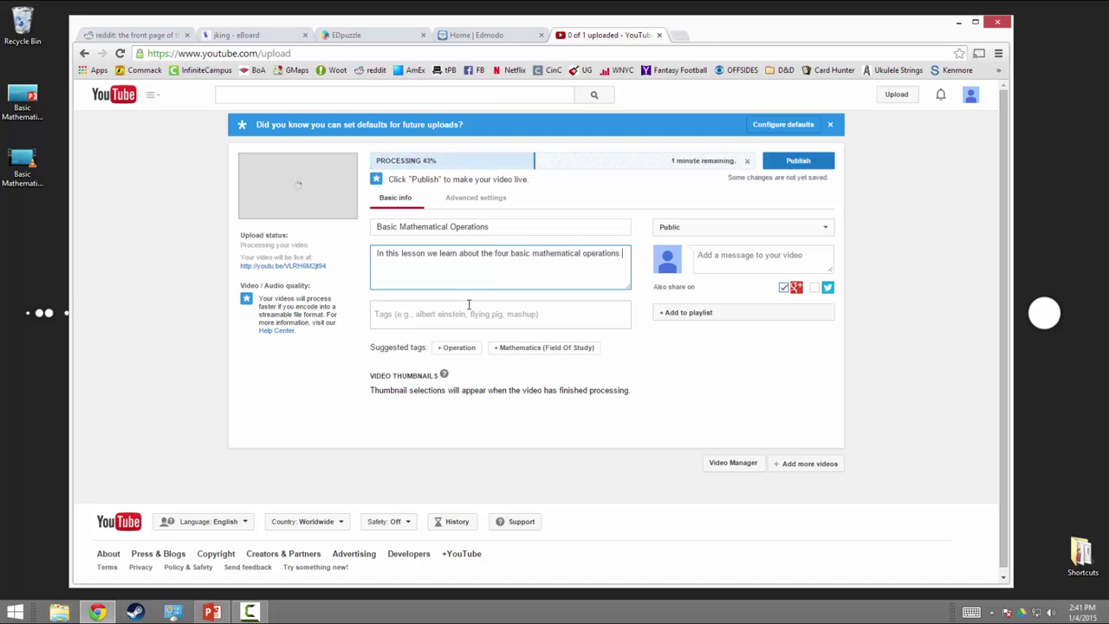
Add the tags math, addition, subtraction, division and multiplication to the uploaded video
left_click(469, 304)
type("math")
key("Return")
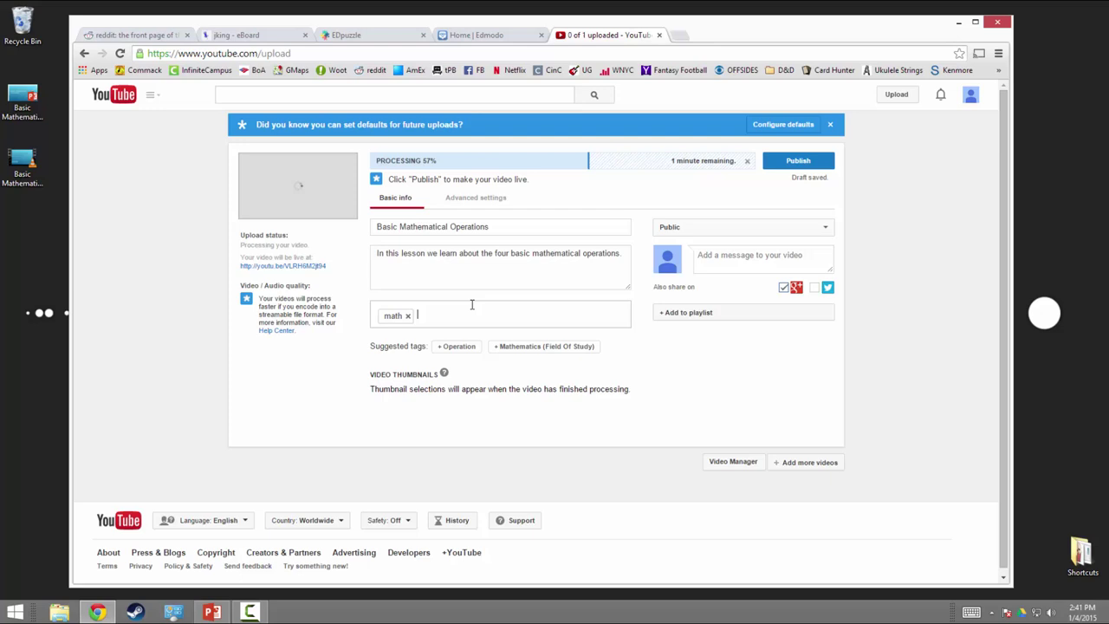
type("addition")
key("Return")
type("subtraction")
key("Return")
type("division")
key("Return")
type("mul")
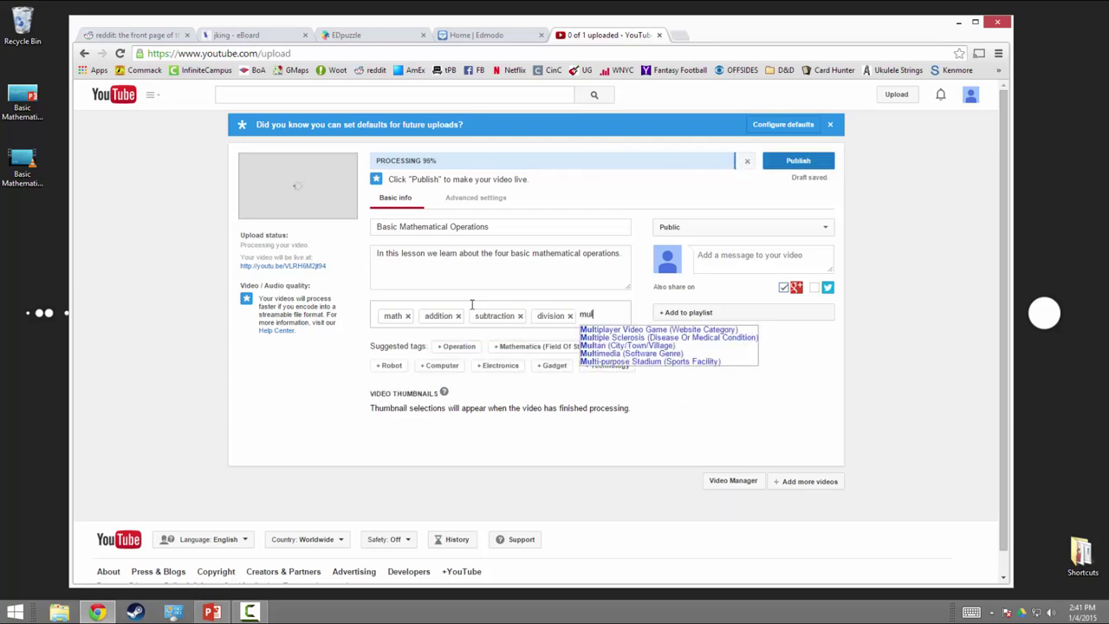
type("tiplication")
key("Return")
Review the privacy choices without changing Public, and look over the advanced settings of the uploaded video
left_click(728, 227)
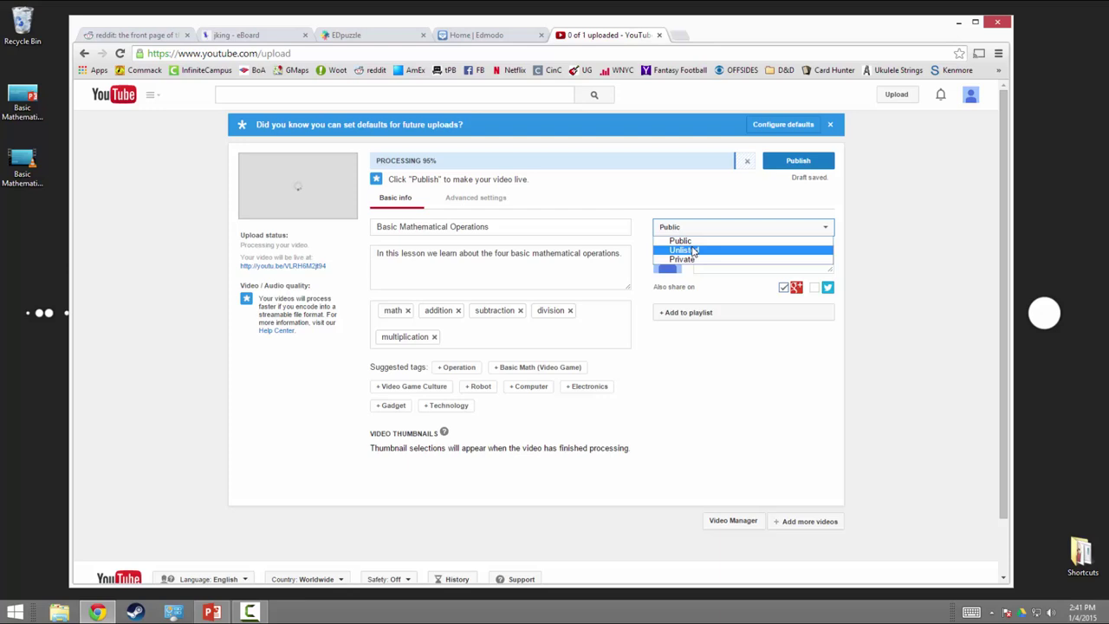
left_click(897, 258)
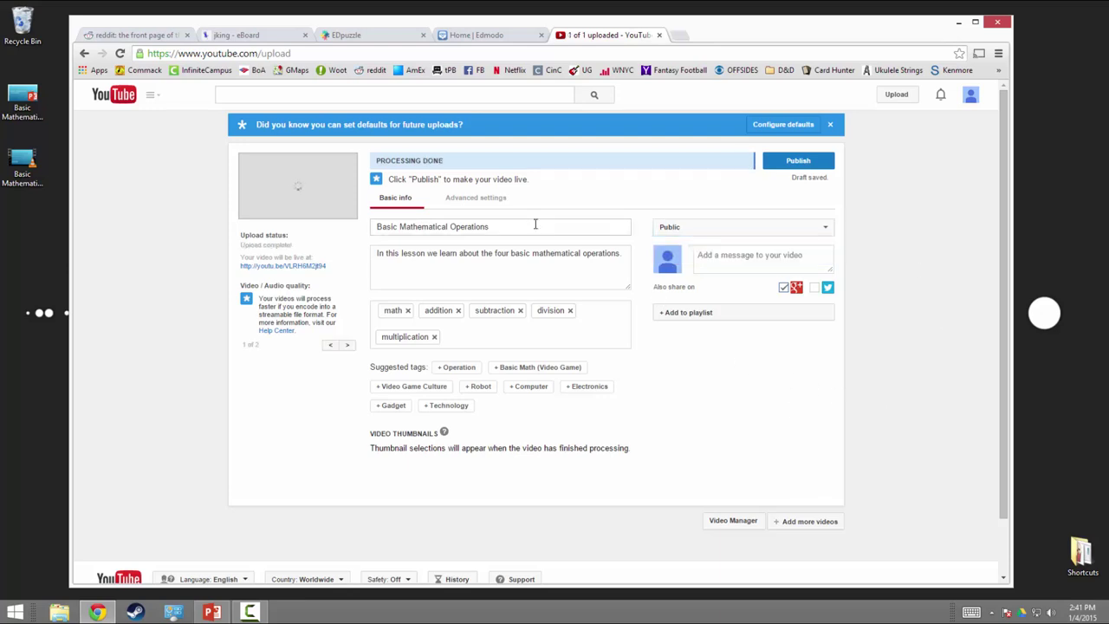
left_click(475, 198)
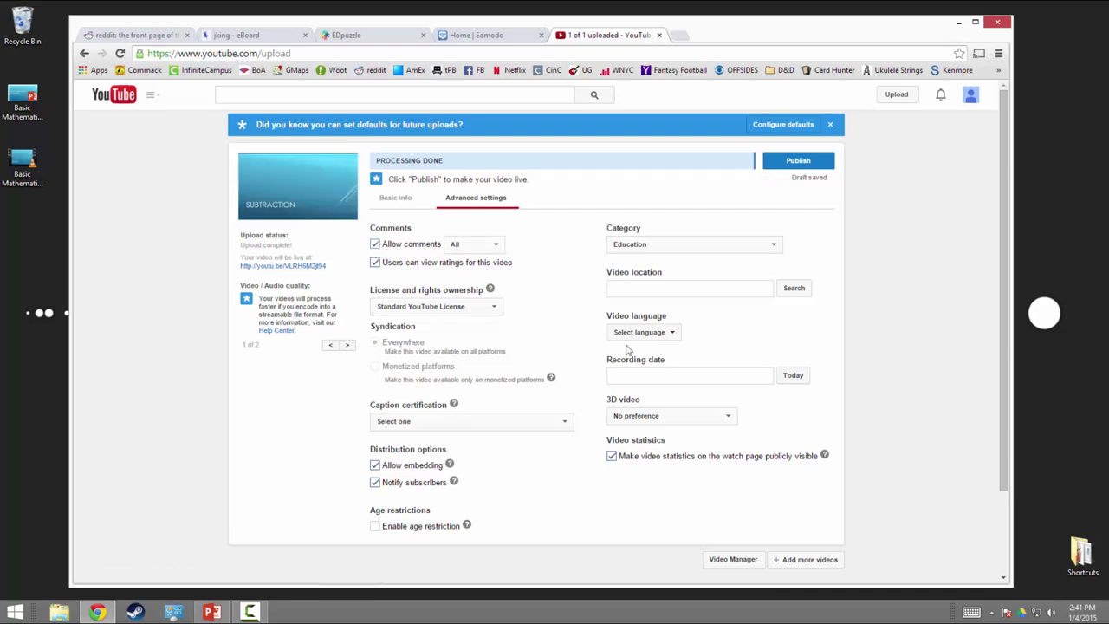
Choose the Addition slide as the video thumbnail in the basic info and publish the video
left_click(391, 203)
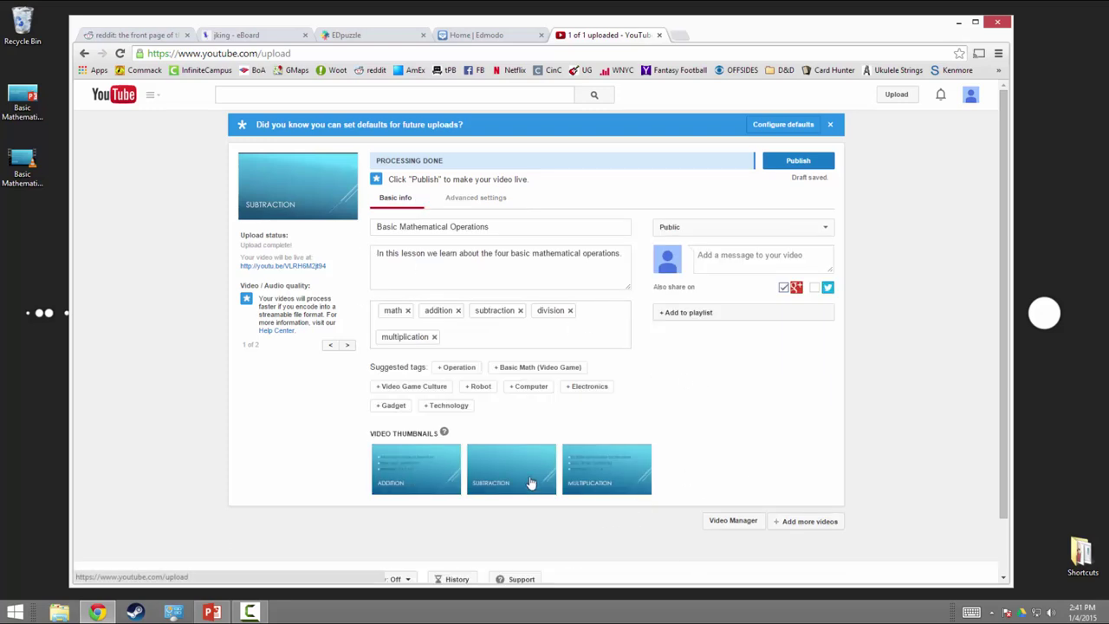
left_click(433, 475)
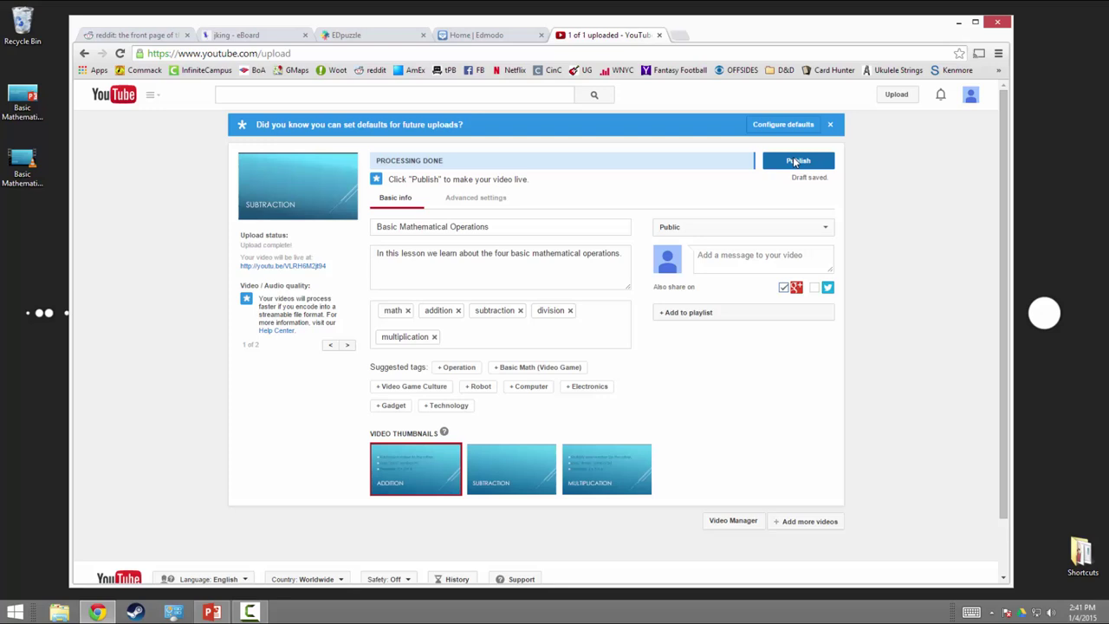
left_click(827, 163)
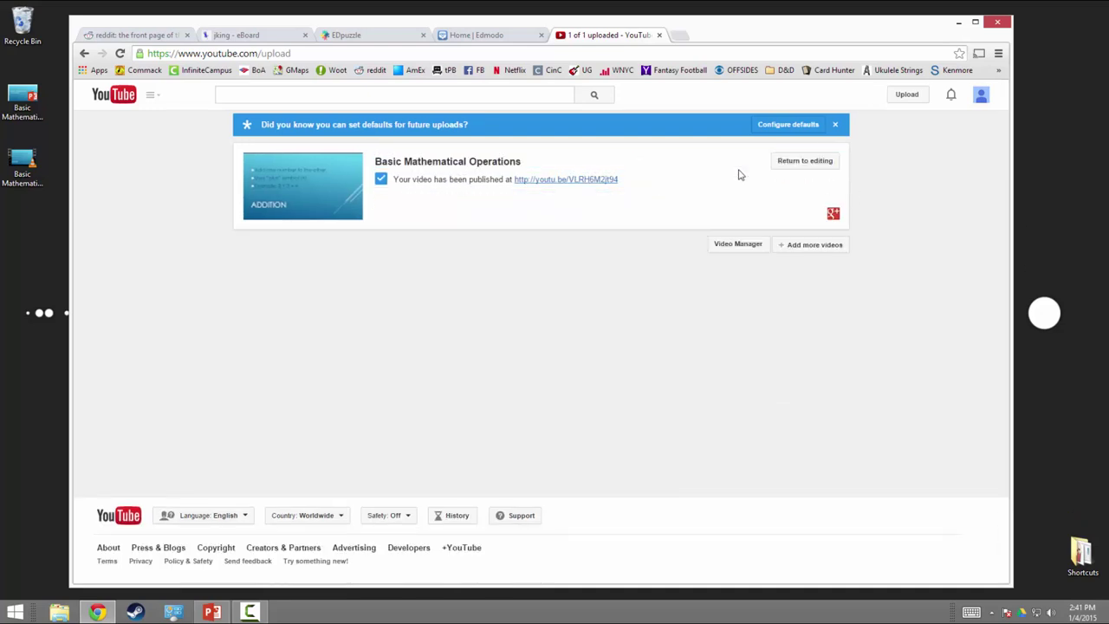
Open Basic Mathematical Operations from the Video Manager in Creator Studio and skip through its playback to the Multiplication and Division slides
left_click(982, 97)
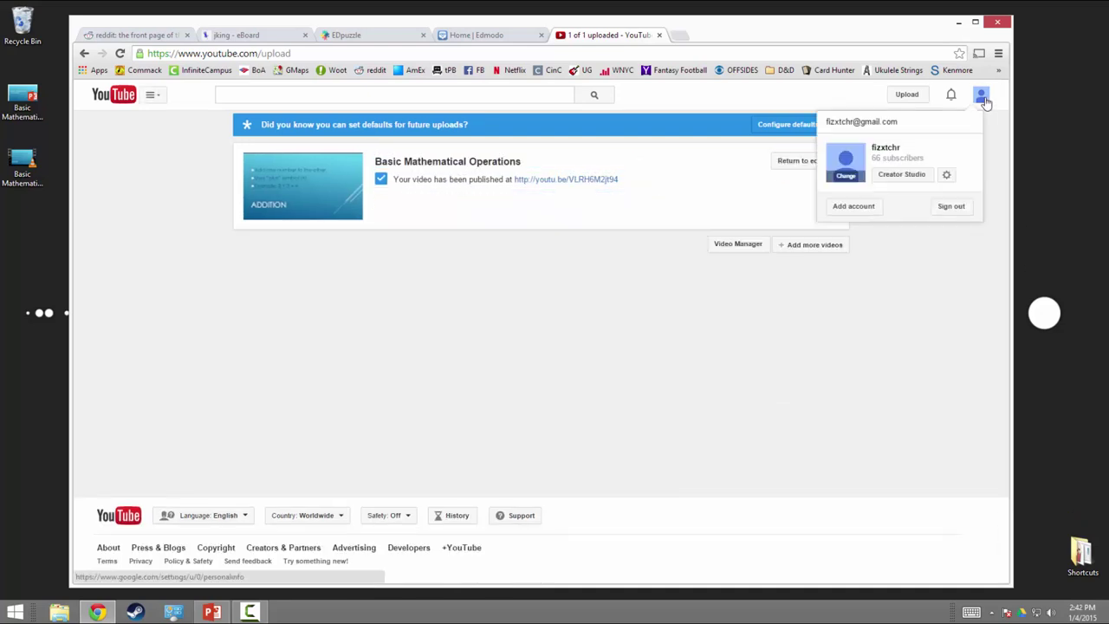
left_click(897, 177)
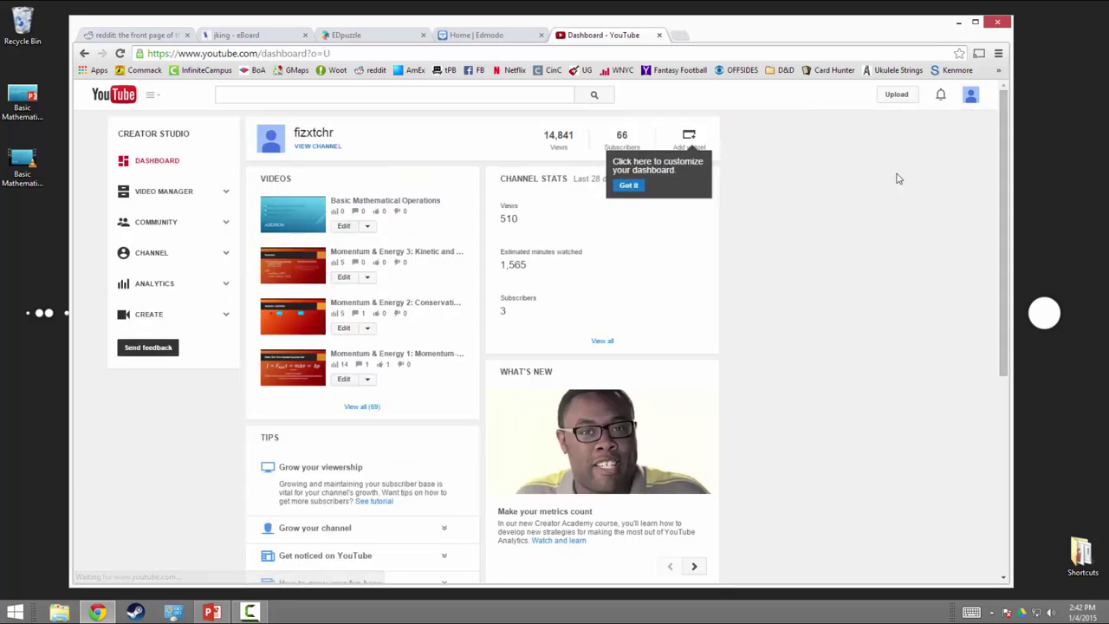
left_click(153, 190)
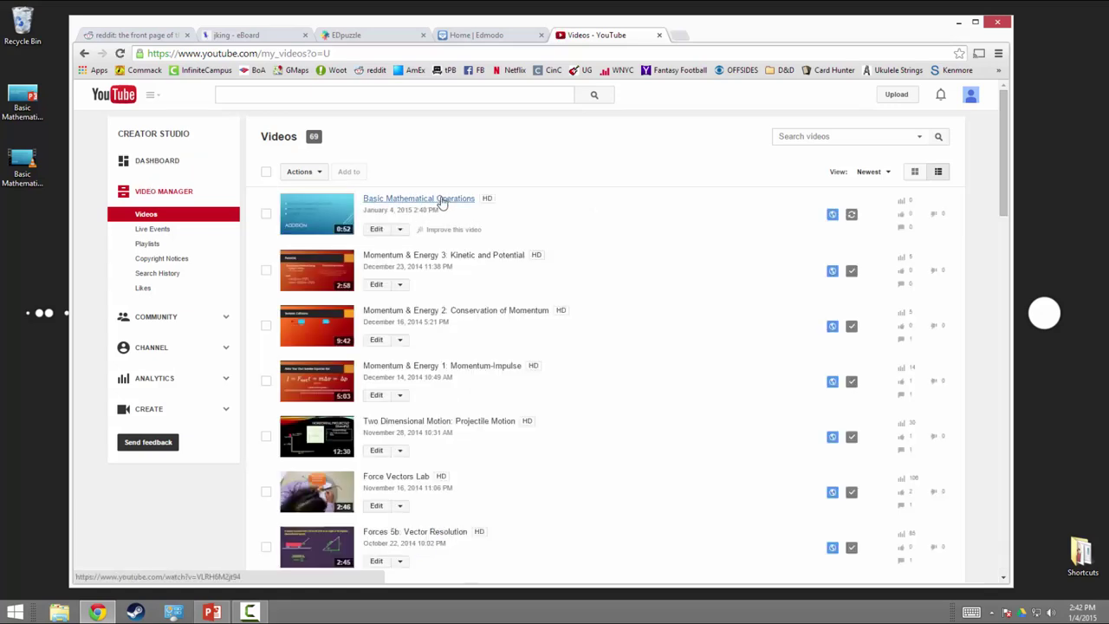
left_click(394, 201)
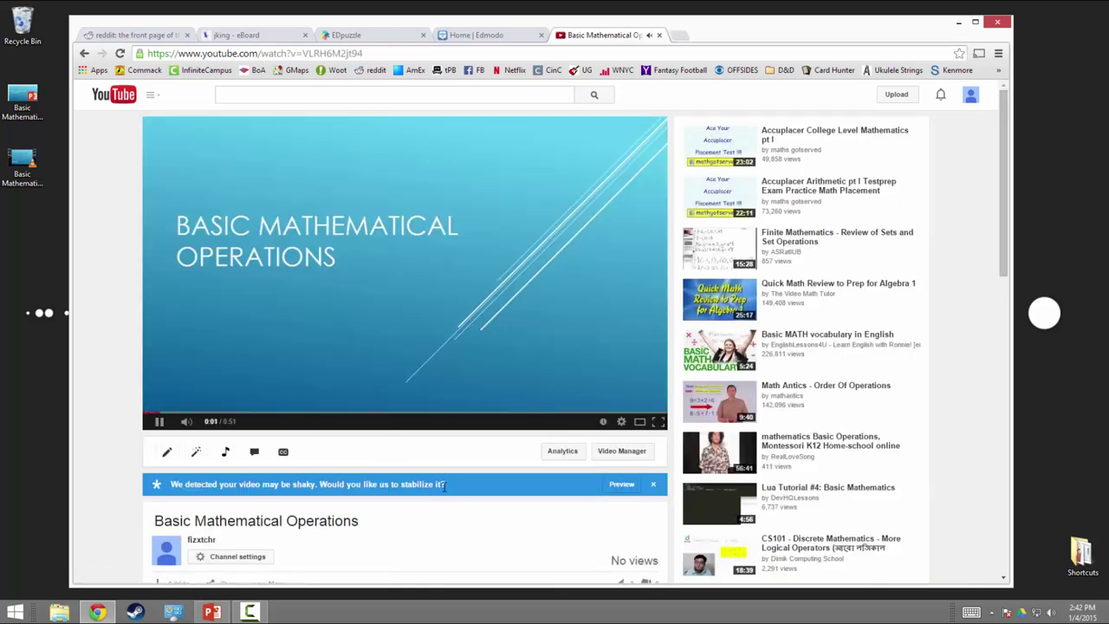
left_click(512, 409)
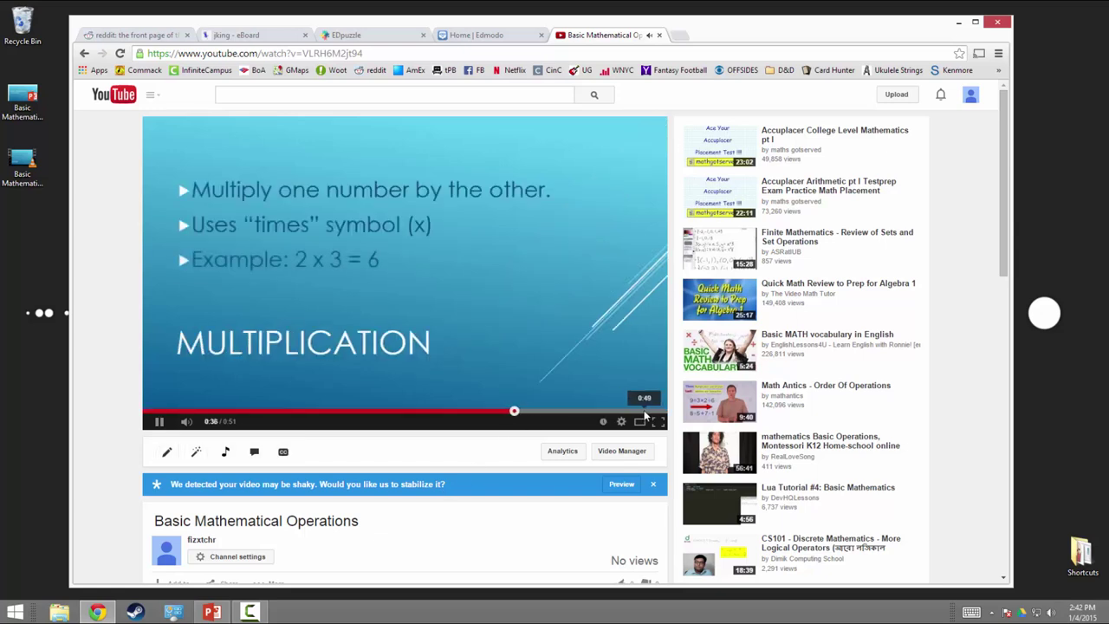
left_click(643, 412)
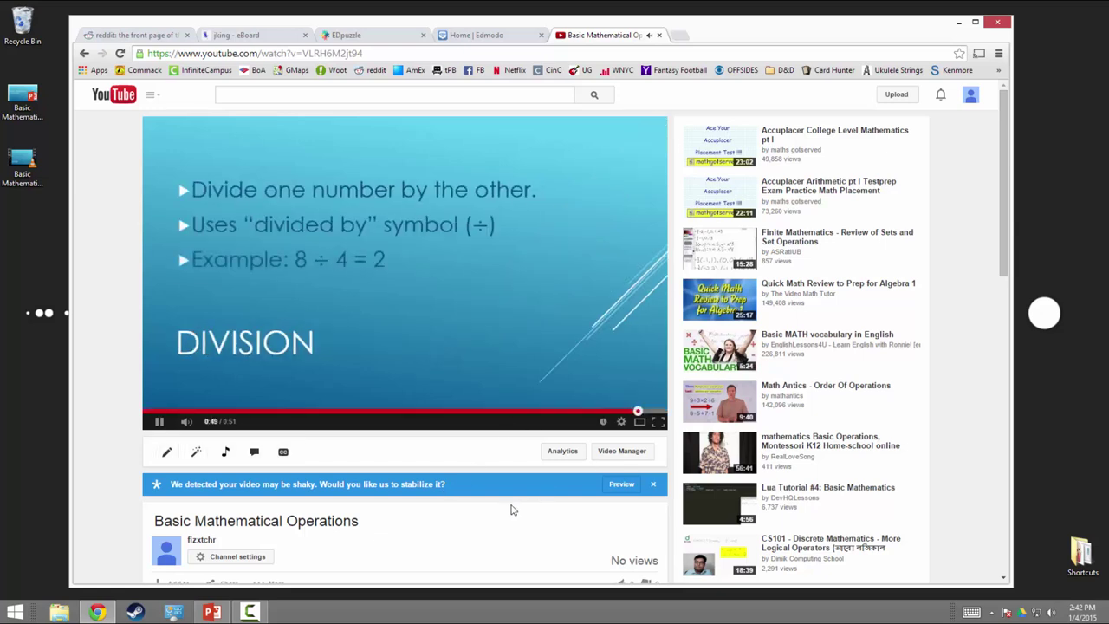
Locate the video's web address and its short share link for giving to students
left_click(342, 54)
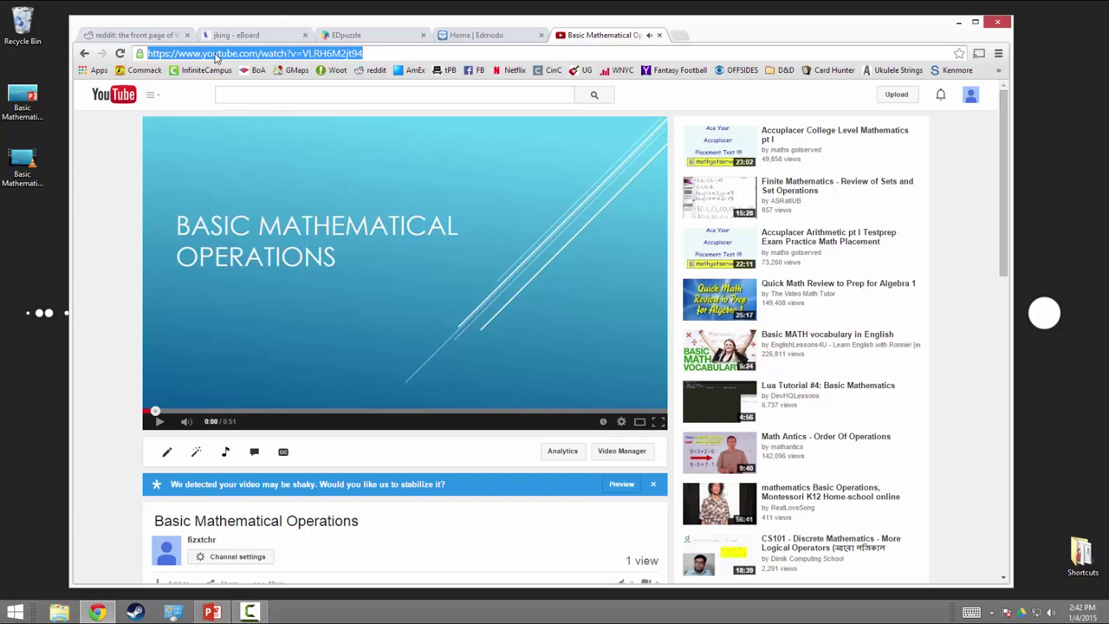
left_click(112, 400)
scroll(113, 400, "down", 4)
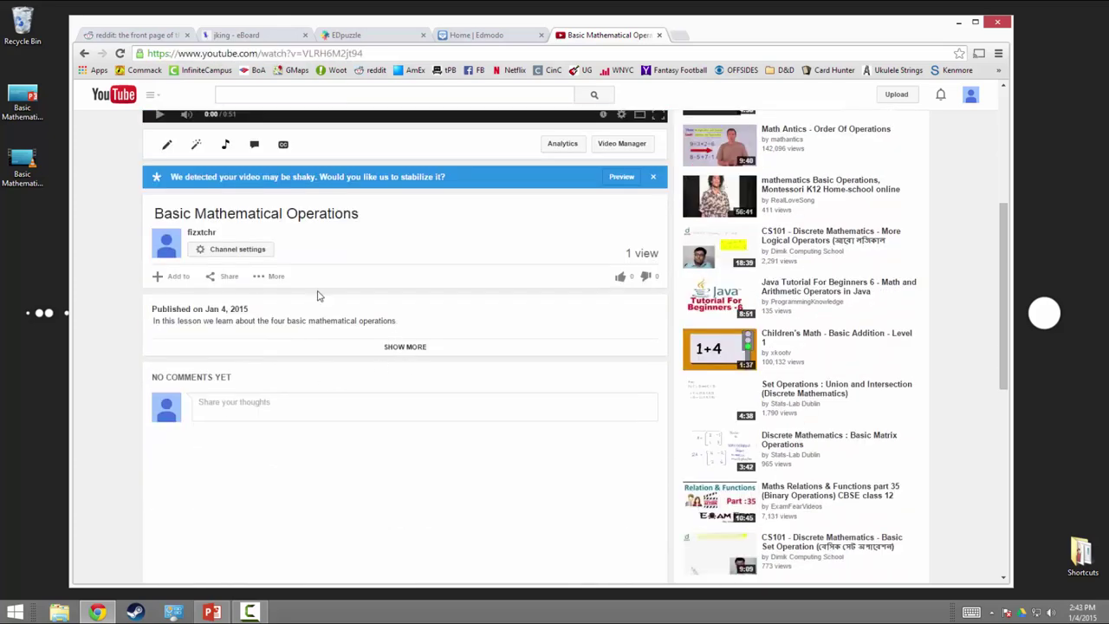
left_click(224, 277)
left_click_drag(355, 365, 148, 379)
left_click(506, 388)
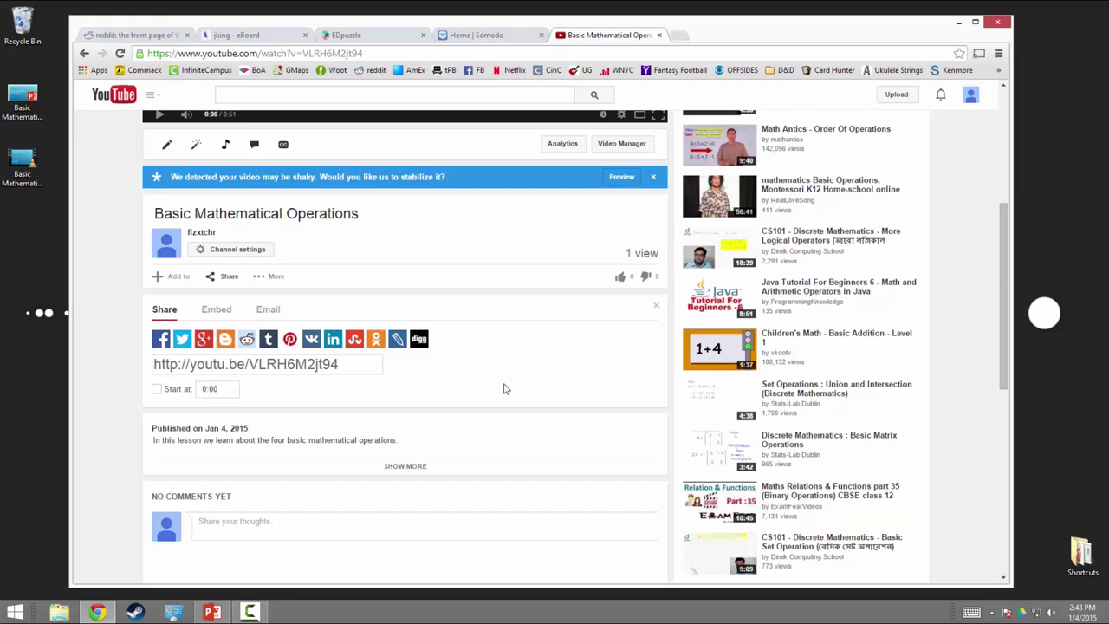
scroll(506, 388, "up", 4)
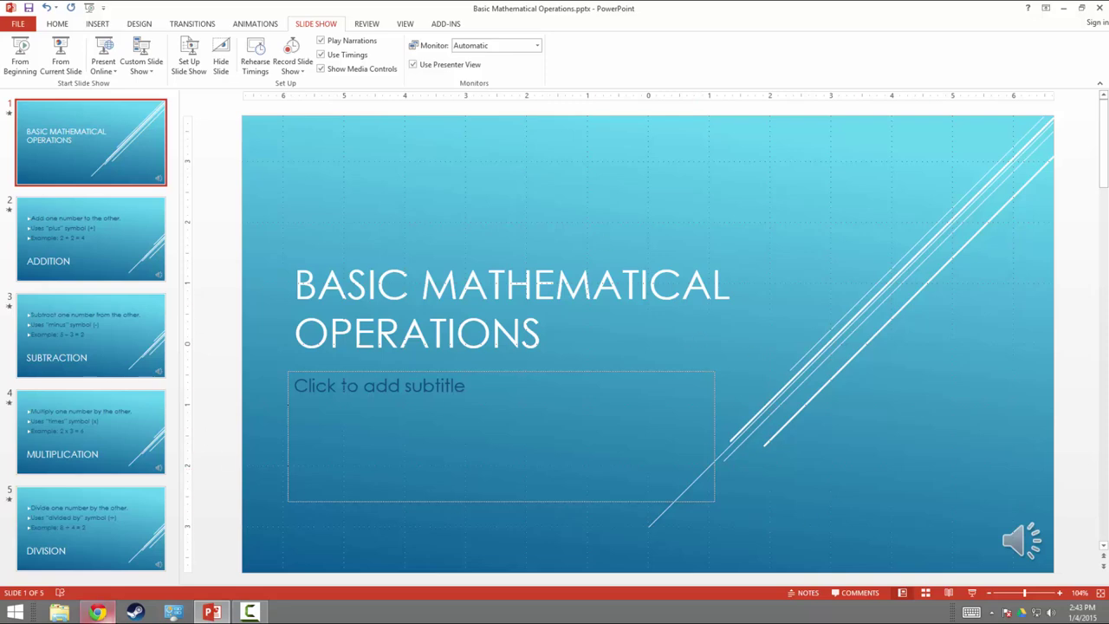
Switch from PowerPoint to Chrome and review the shared lesson's pages on eBoard, Edmodo, EDpuzzle and YouTube
left_click(99, 614)
left_click(229, 40)
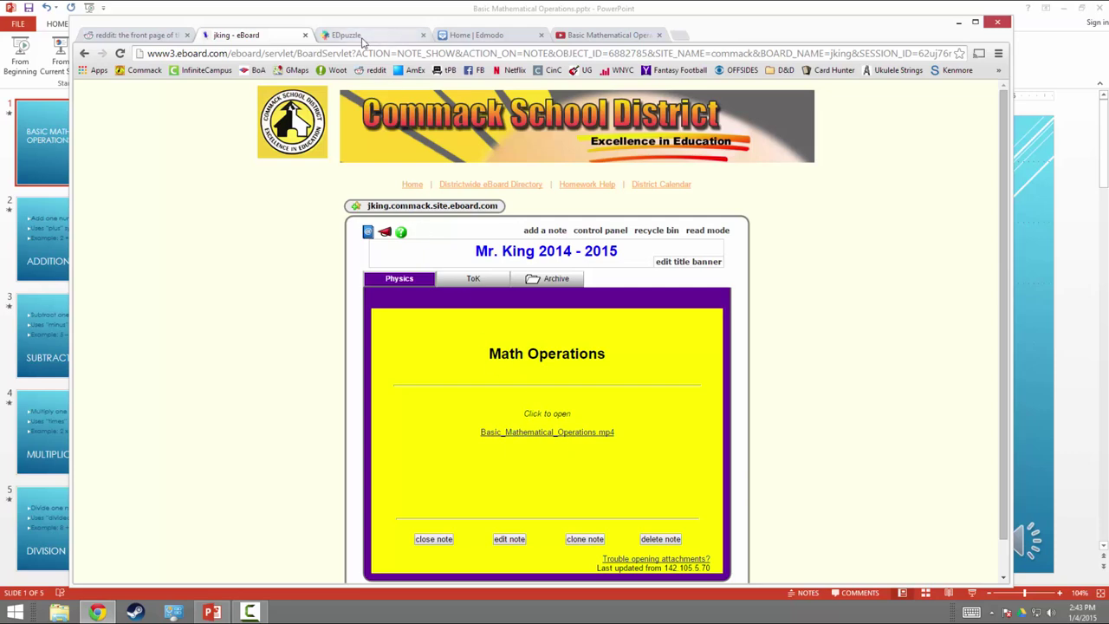
left_click(475, 37)
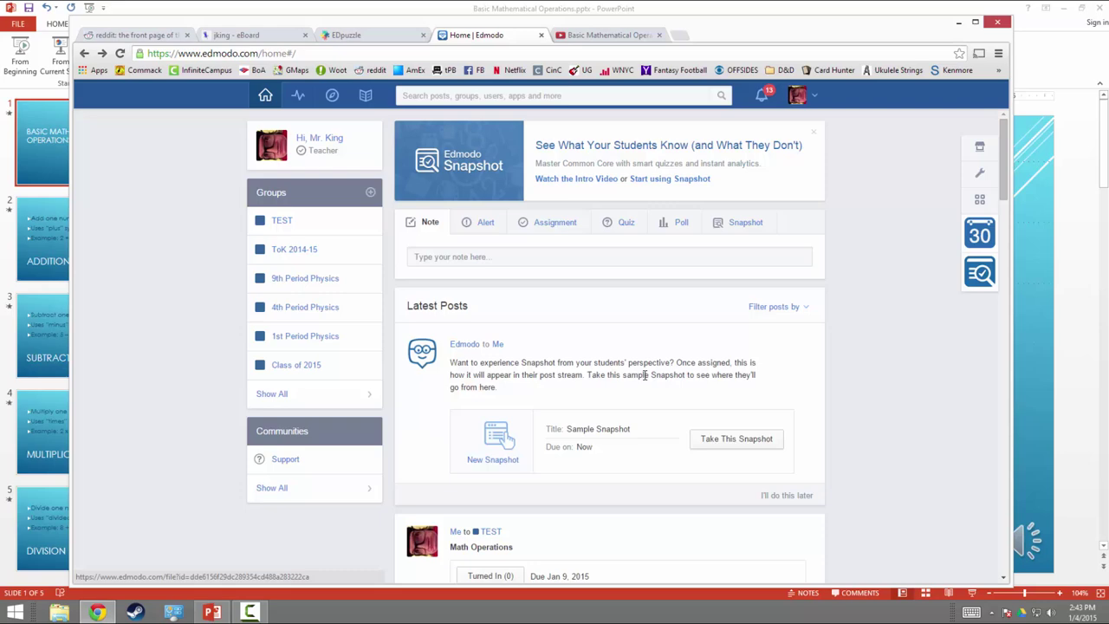
left_click(381, 34)
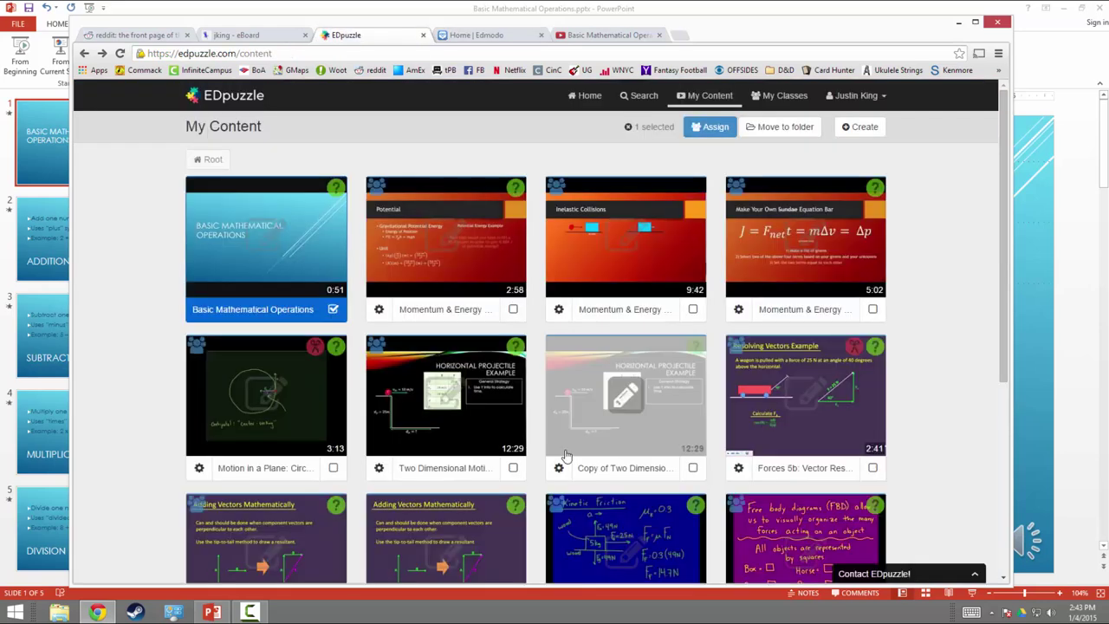
left_click(634, 38)
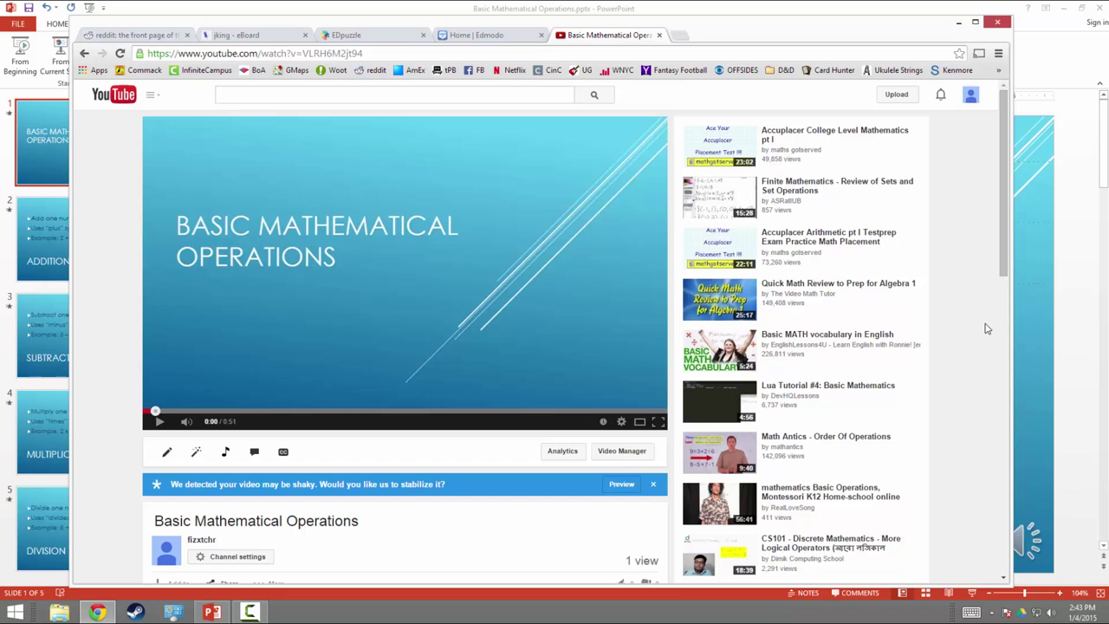